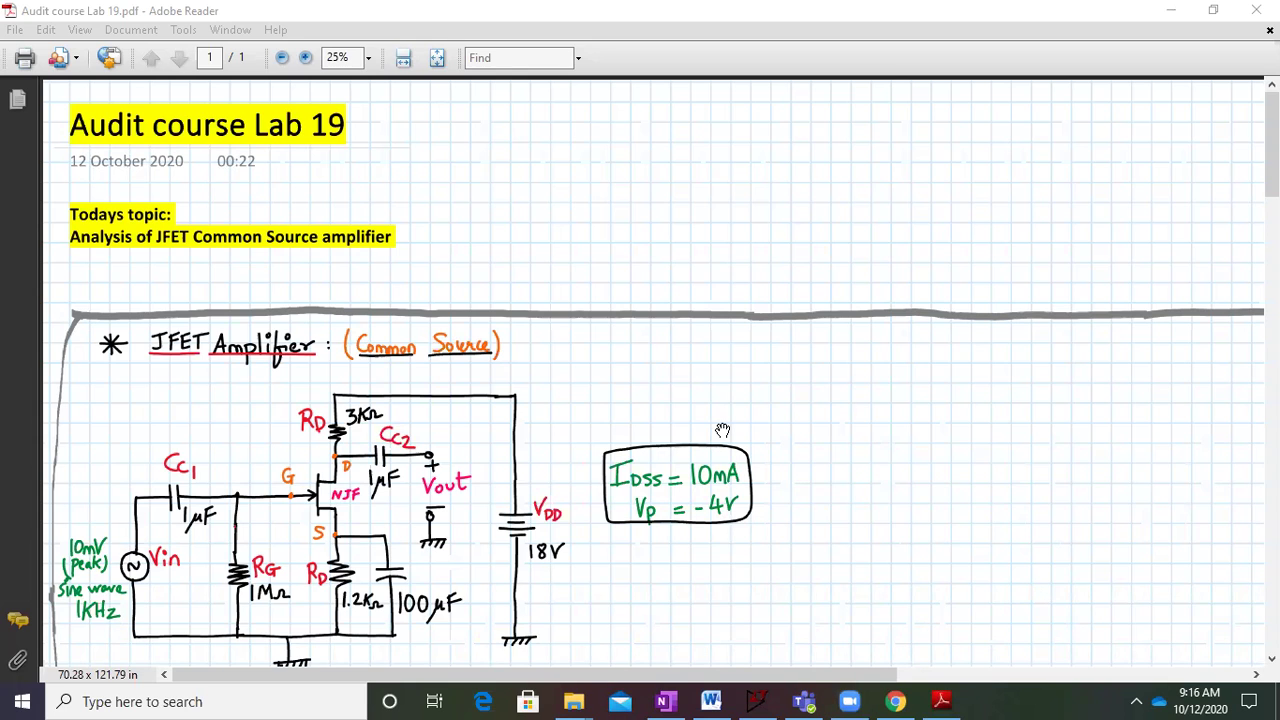
Examine the JFET common-source amplifier circuit and its DC analysis, up to the gate-source voltage and drain current equations
click(600, 572)
scroll(606, 506, down, 3)
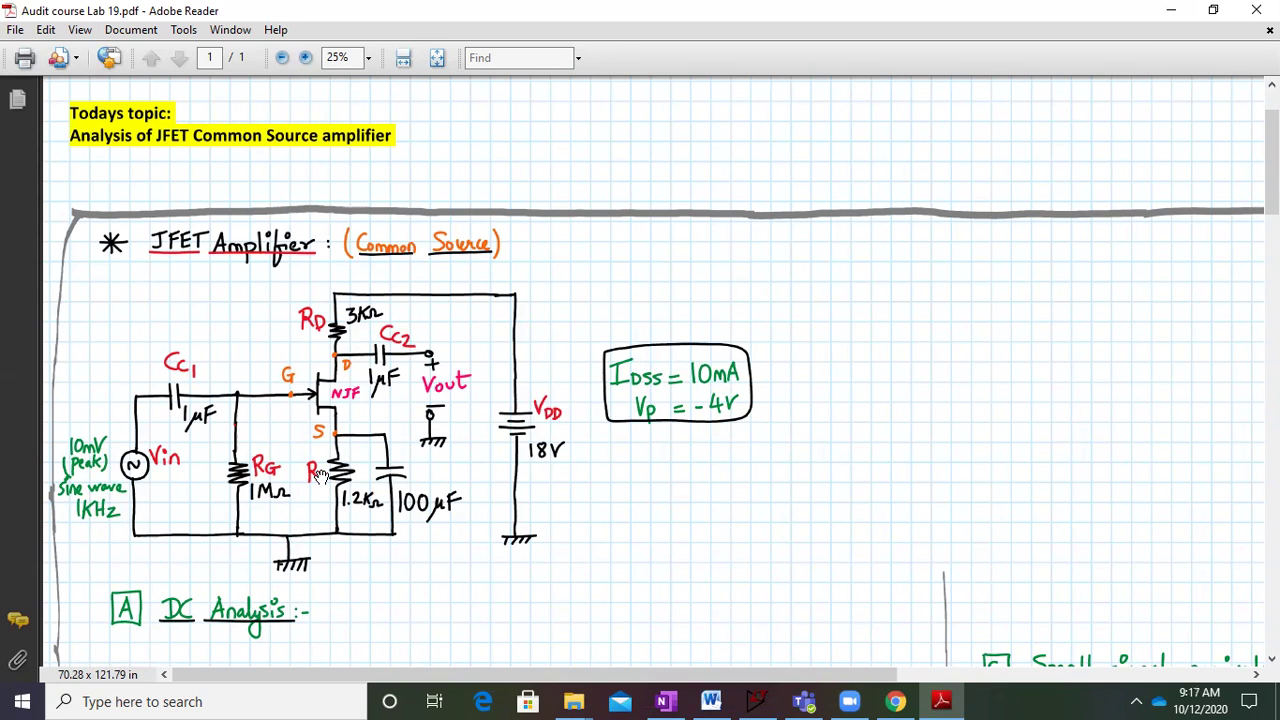
scroll(318, 477, down, 10)
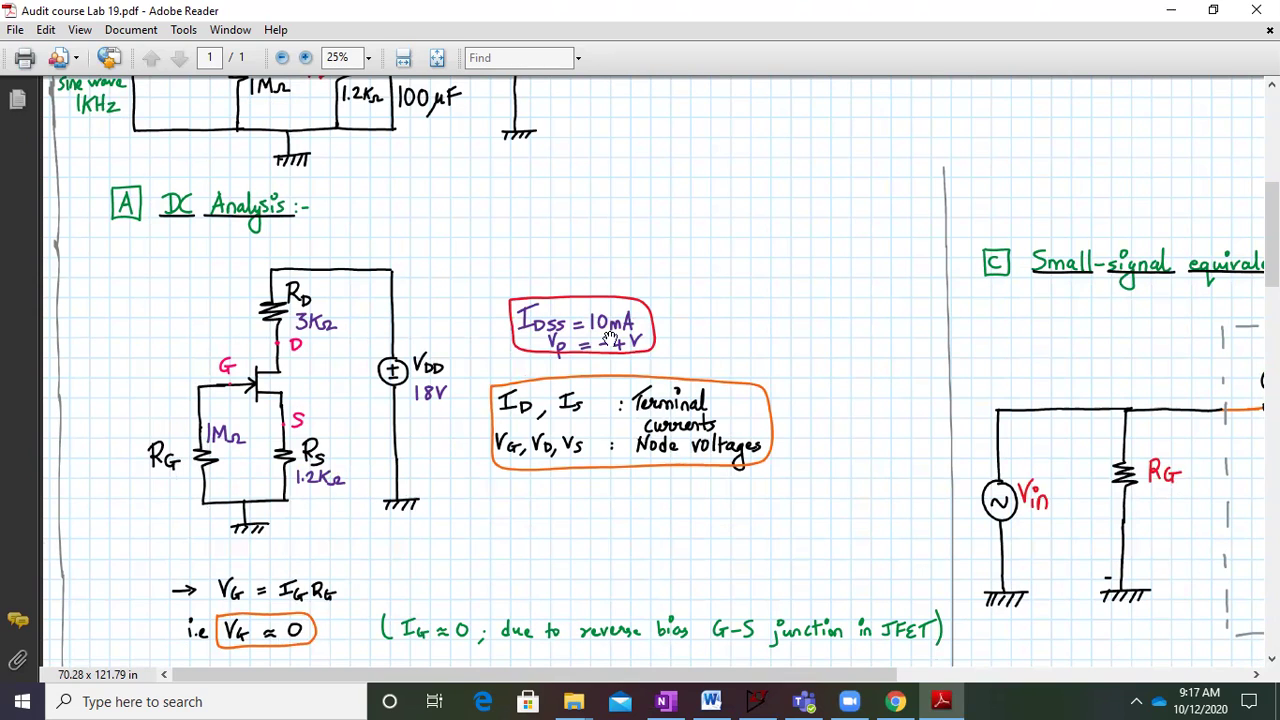
scroll(527, 542, down, 2)
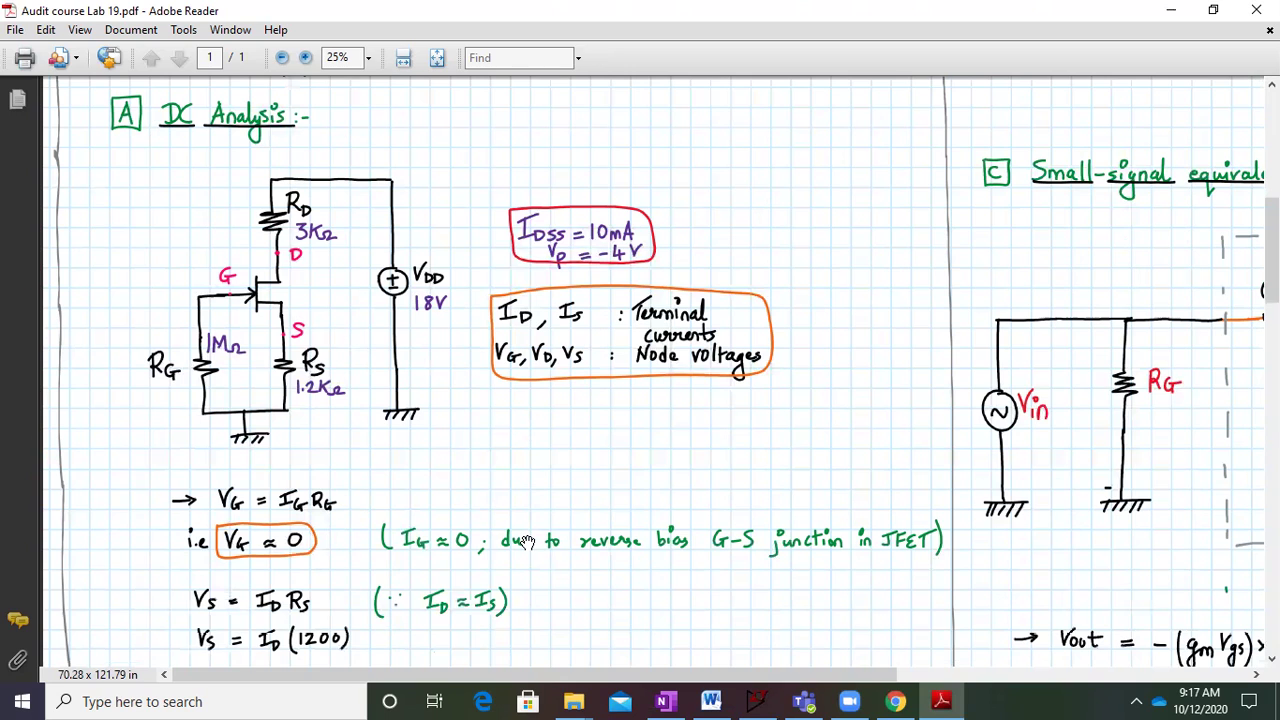
scroll(540, 445, down, 1)
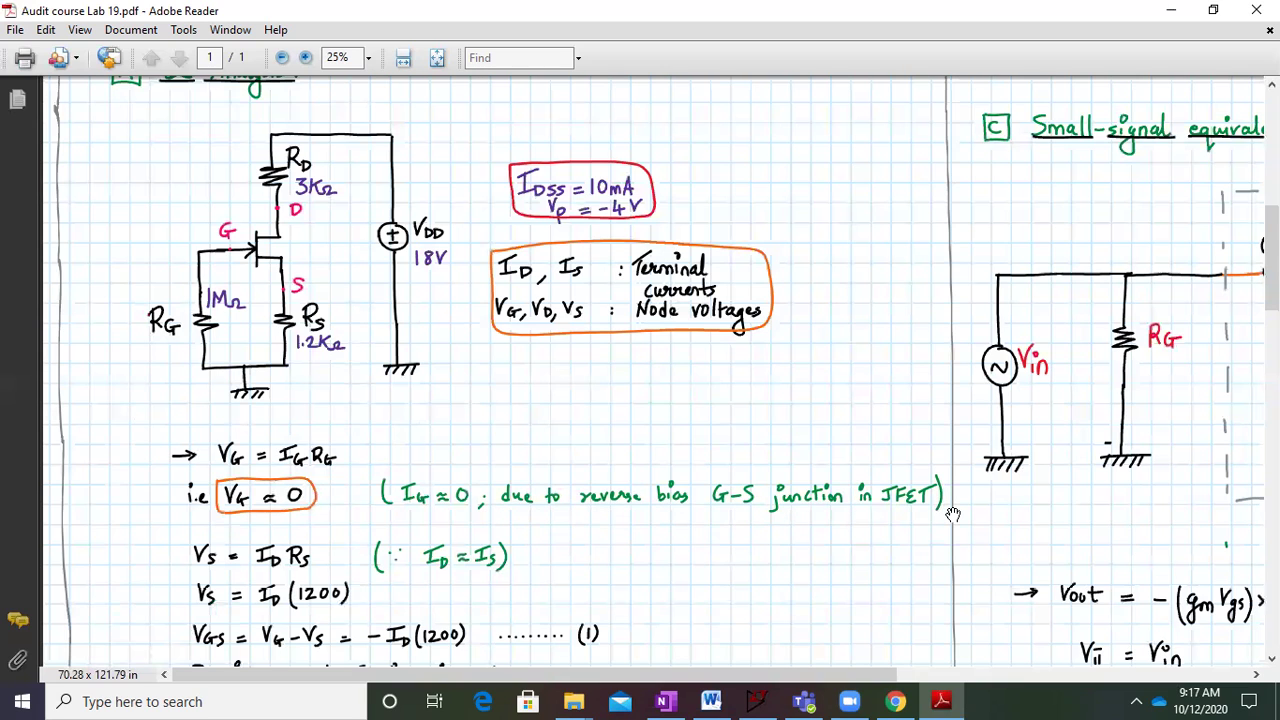
scroll(417, 567, down, 1)
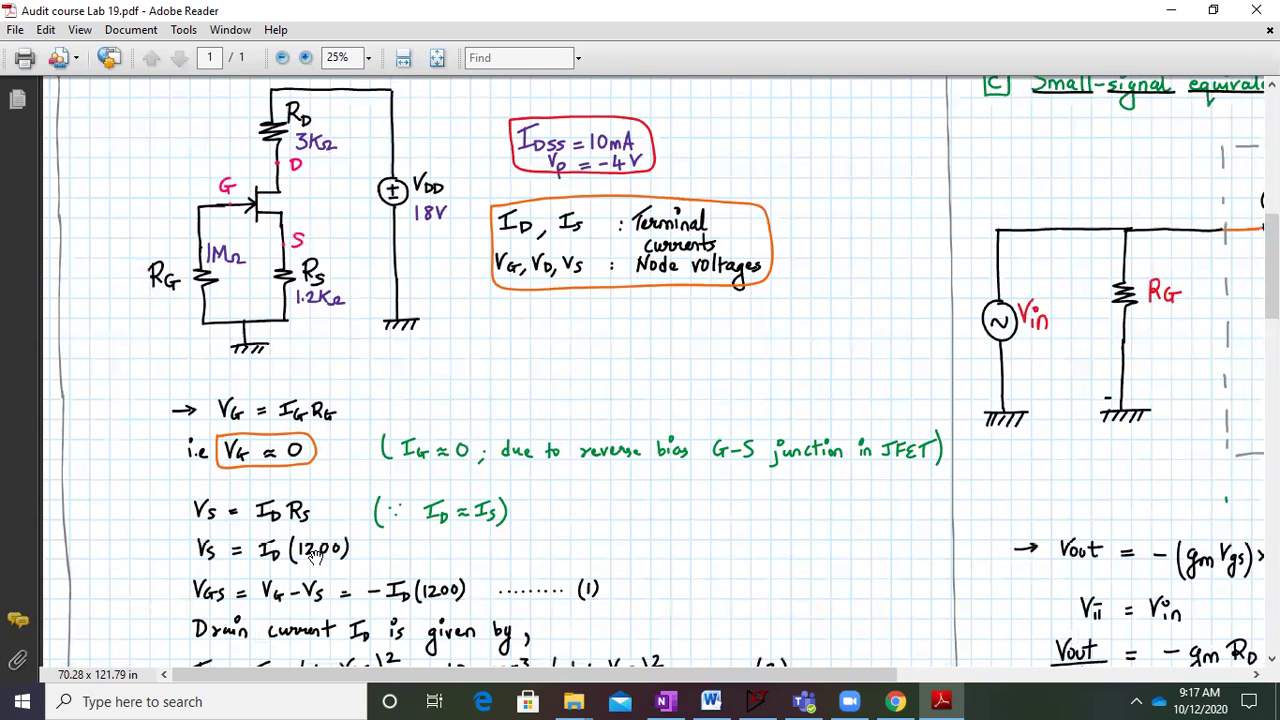
scroll(364, 561, down, 2)
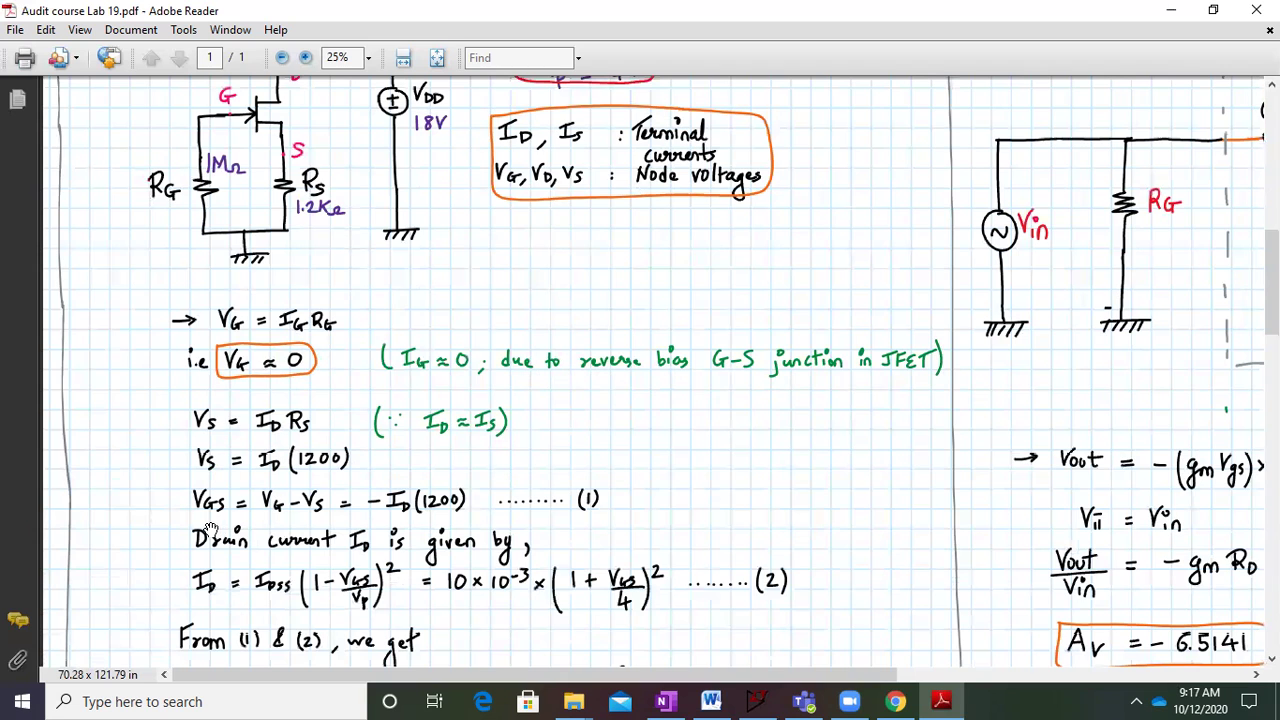
ctrl+scroll(210, 530, up, 1)
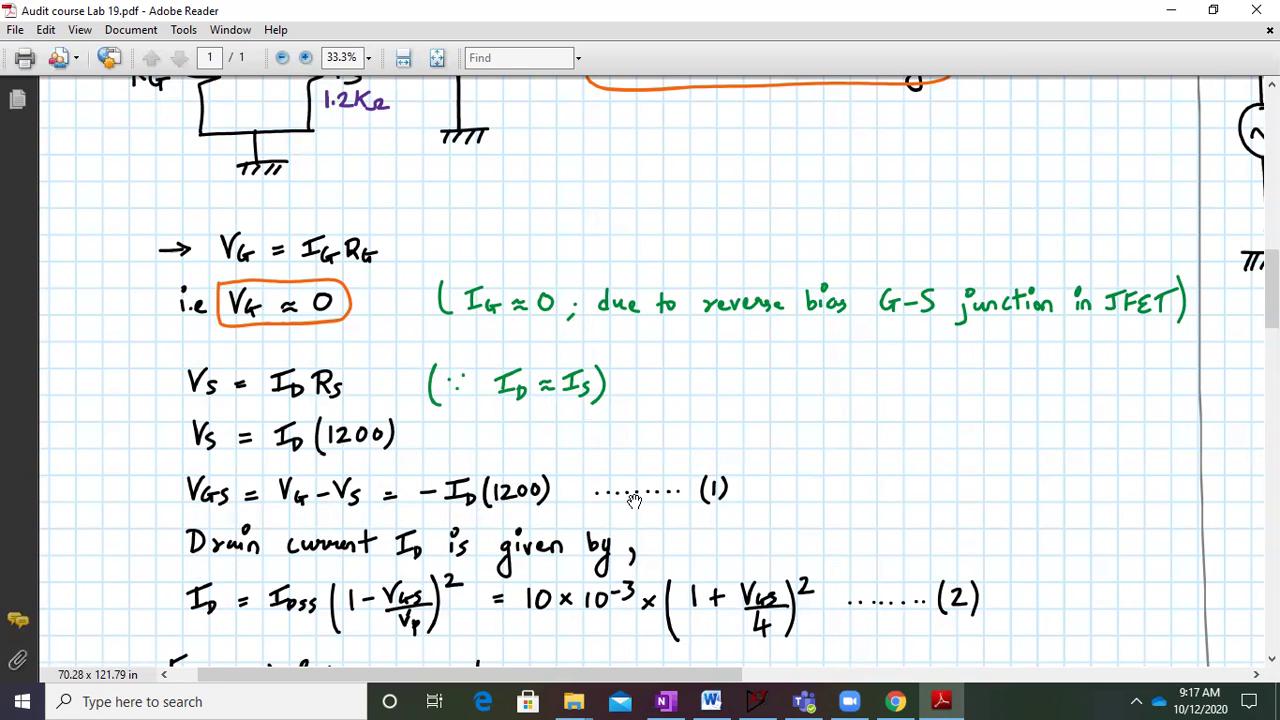
Review the quadratic solution for the gate-source voltage, the drain current and Q-point results, and the transconductance calculation
scroll(634, 500, down, 1)
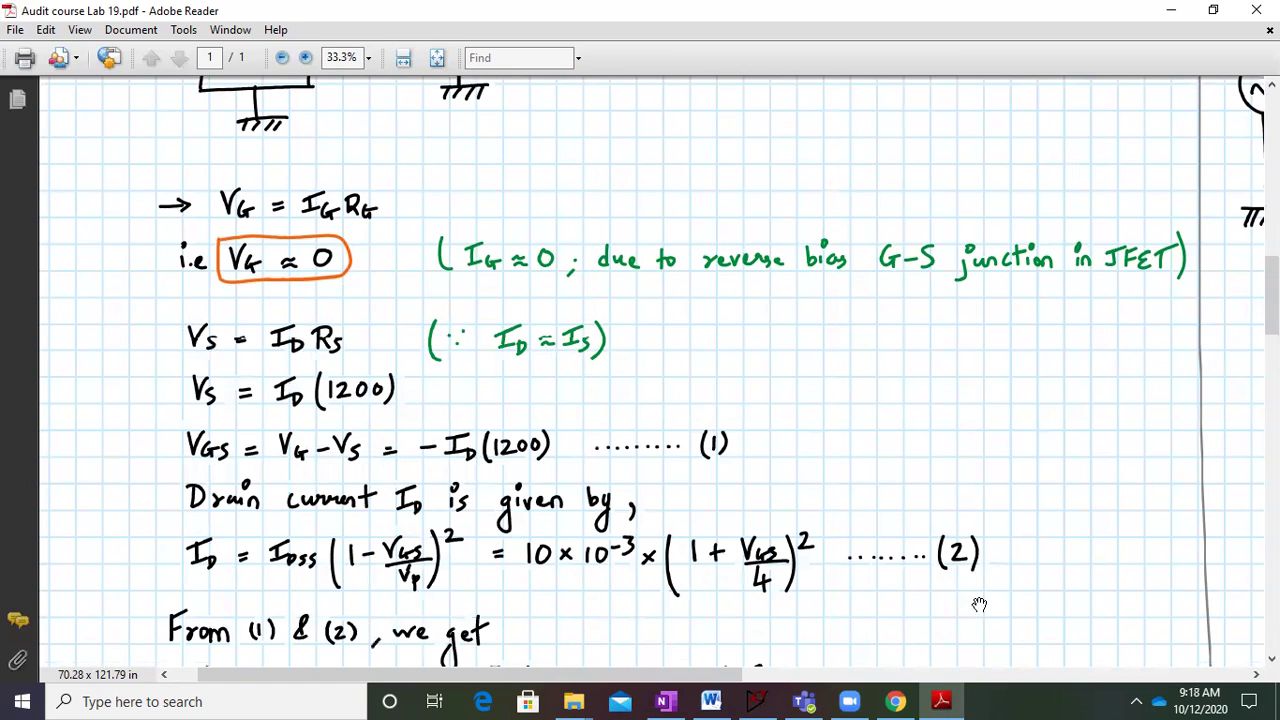
scroll(640, 610, down, 3)
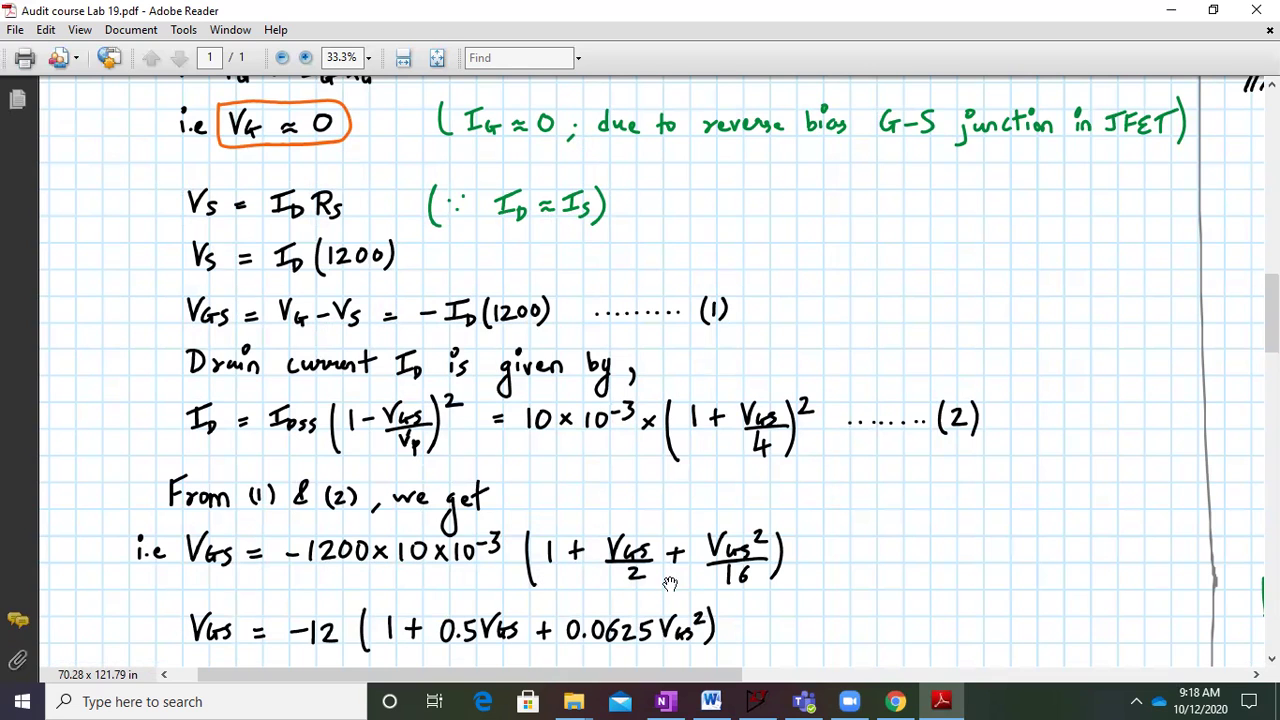
scroll(551, 581, down, 3)
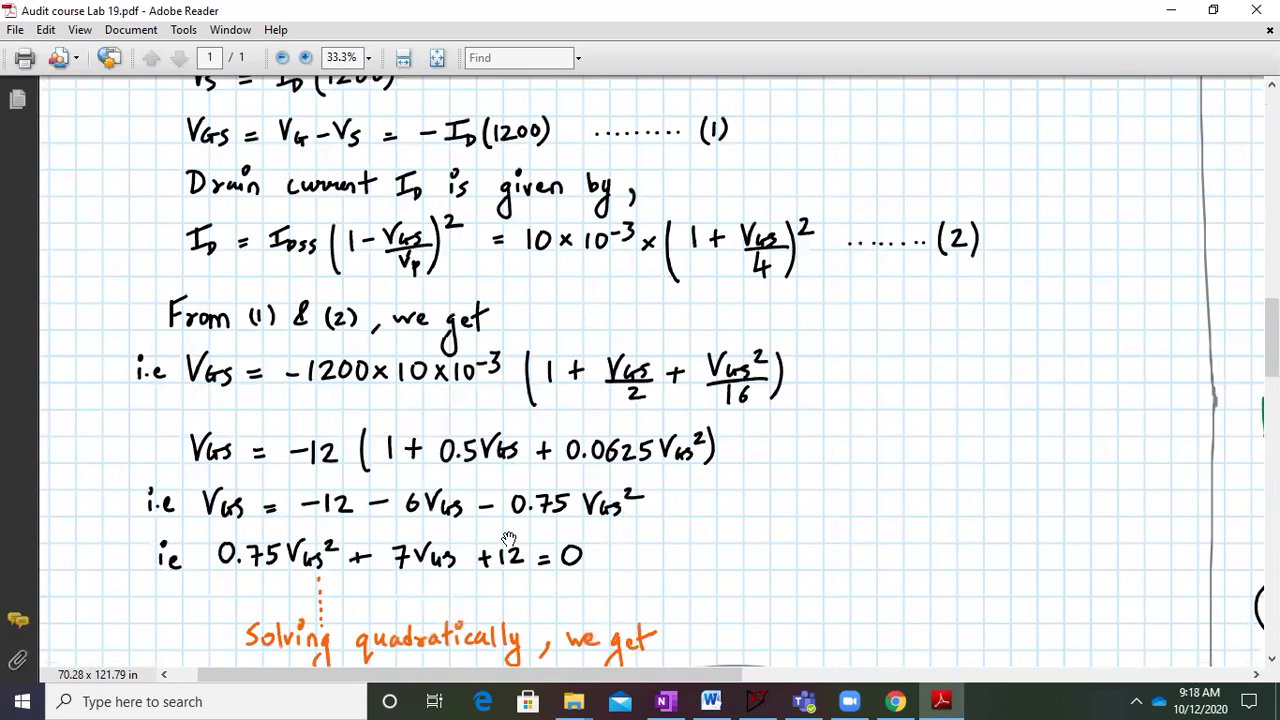
scroll(671, 566, down, 2)
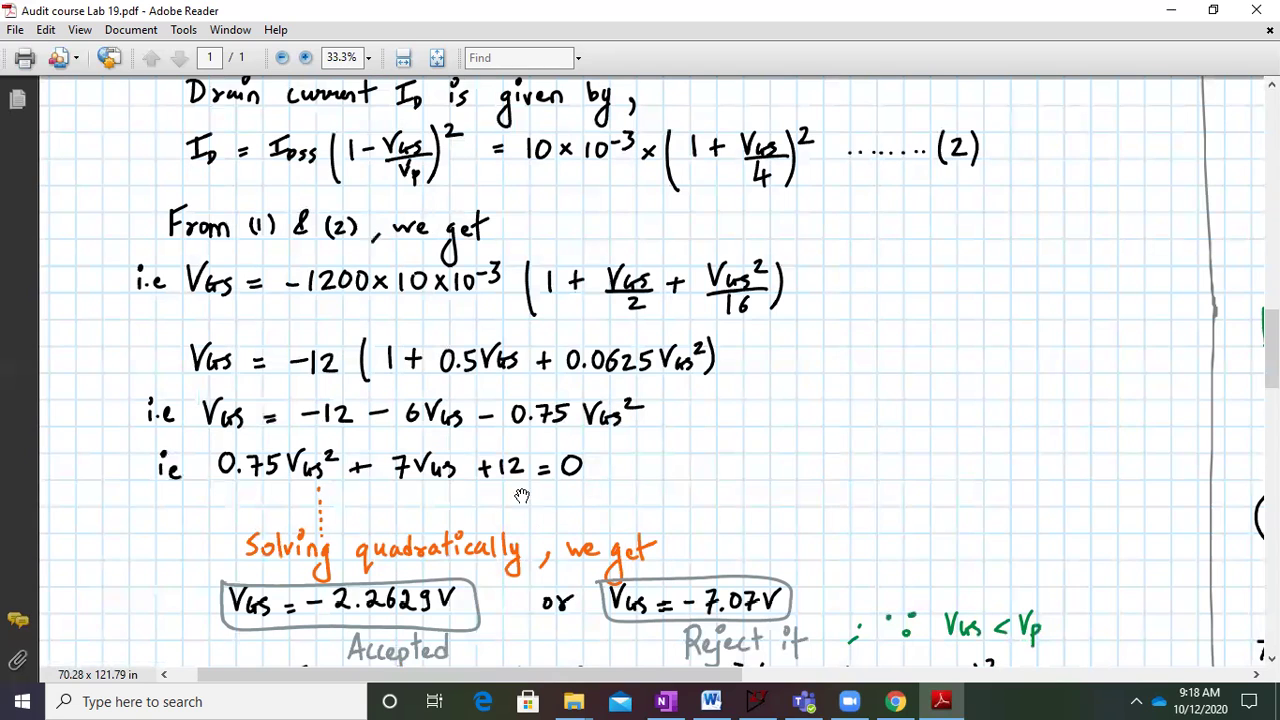
scroll(681, 503, down, 3)
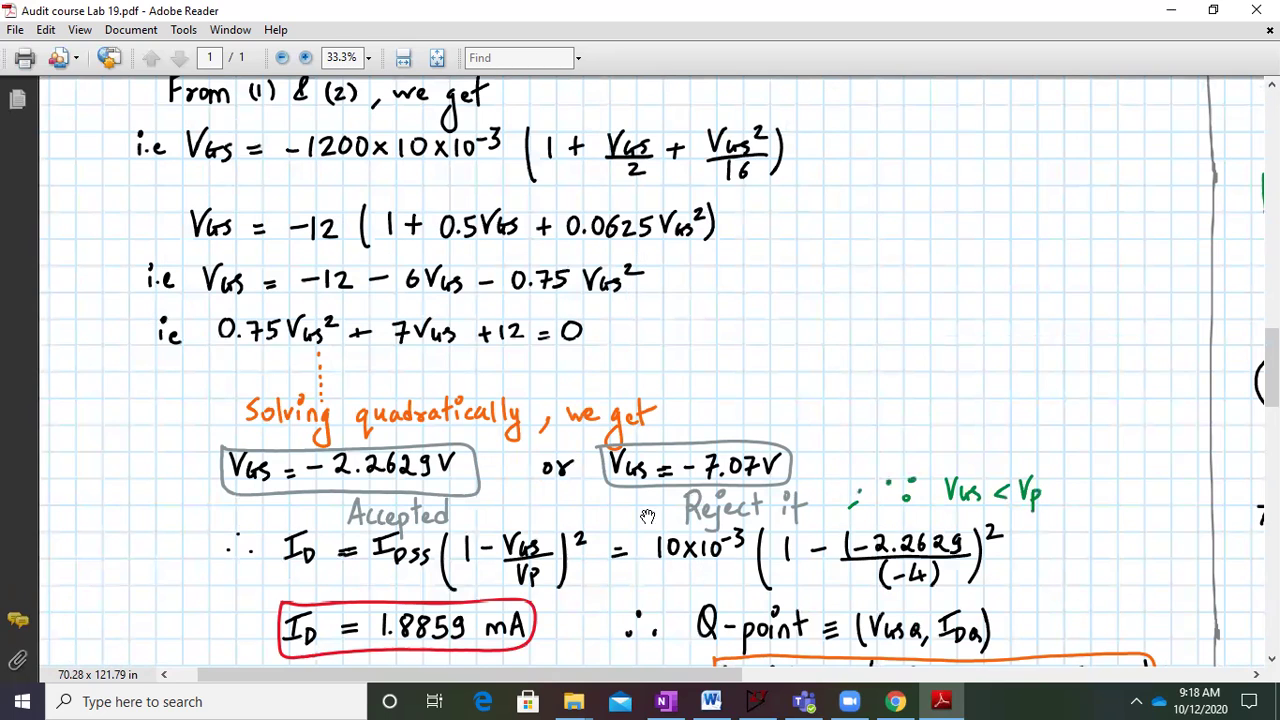
scroll(367, 562, down, 2)
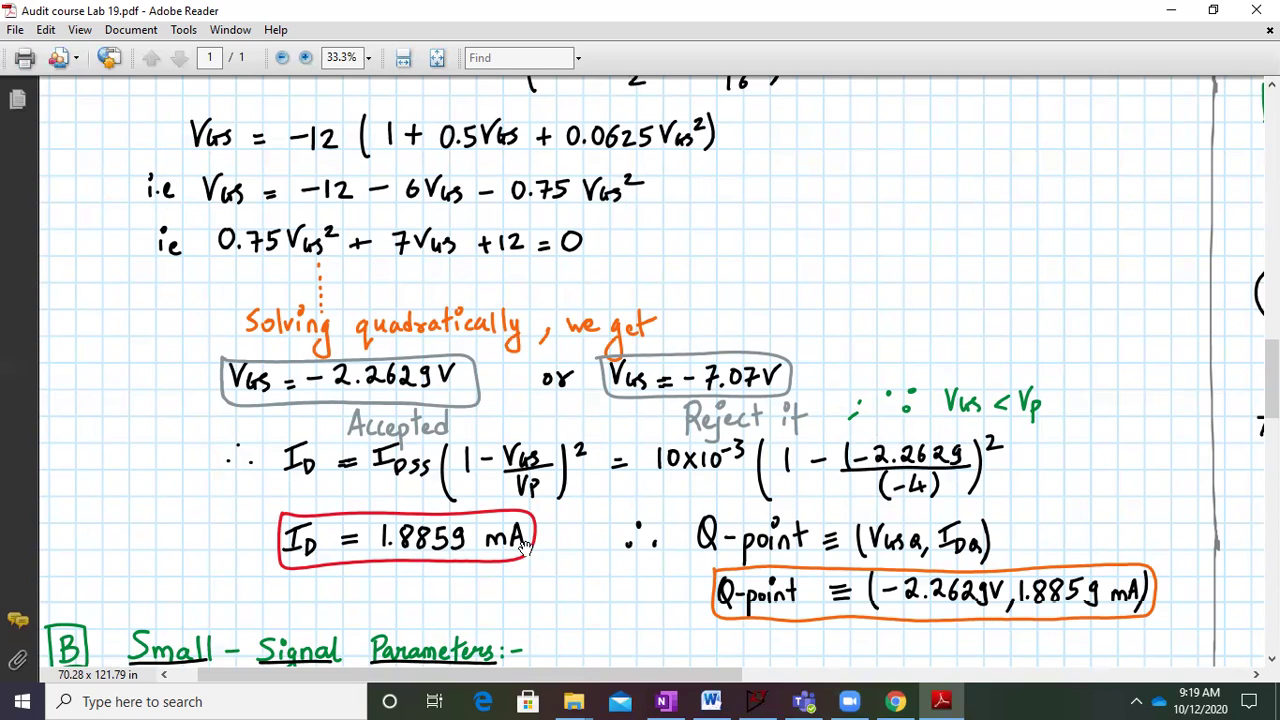
scroll(530, 550, down, 1)
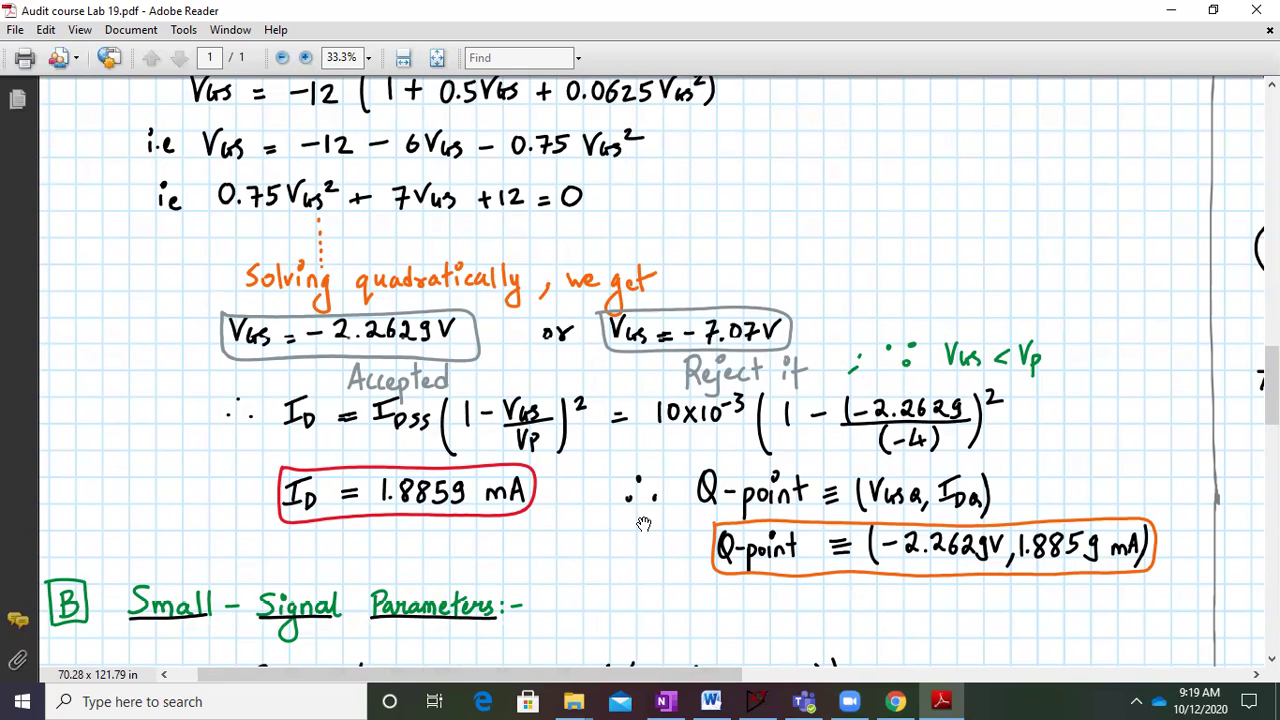
scroll(546, 535, down, 5)
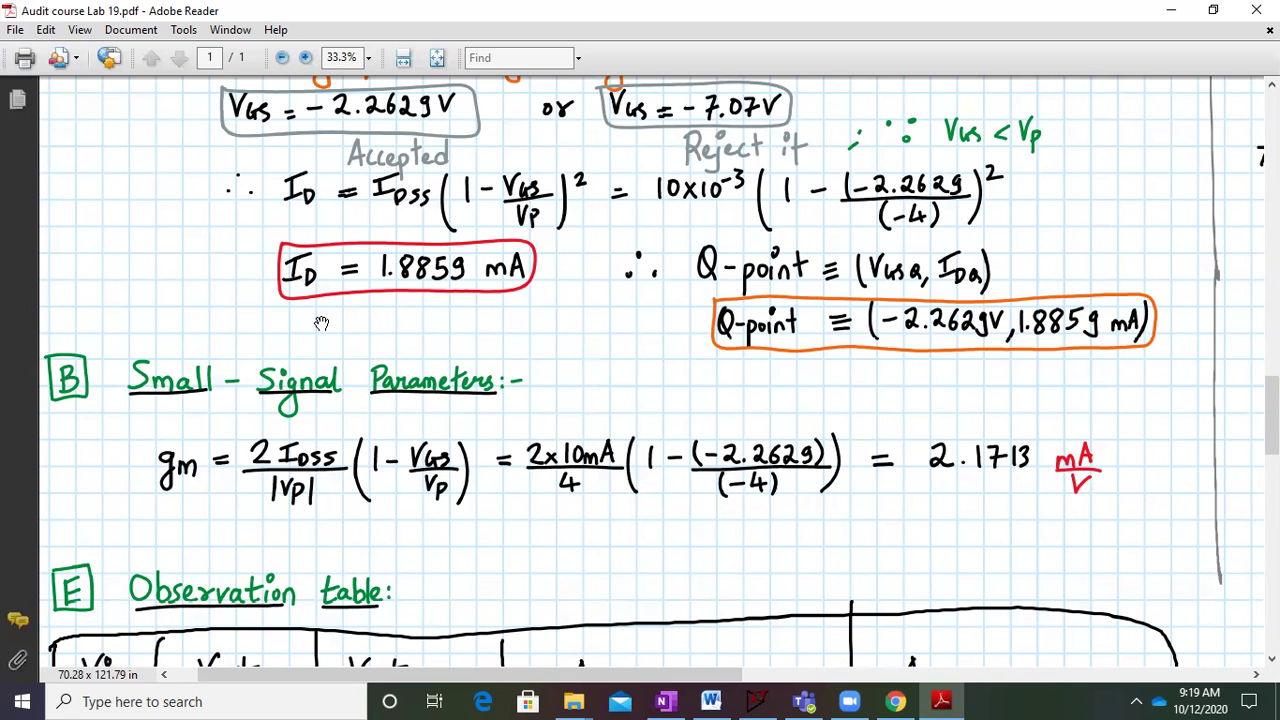
scroll(546, 346, up, 2)
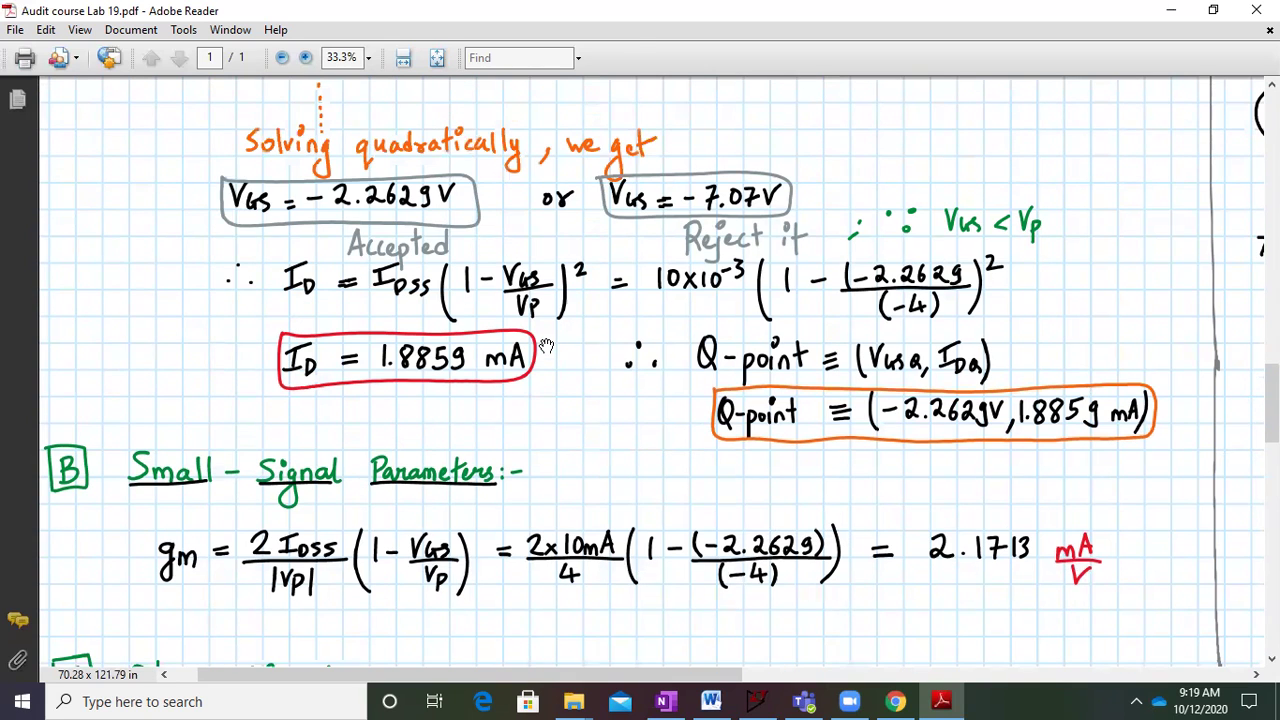
scroll(546, 346, down, 1)
Compare the amplifier circuit with its small-signal equivalent with RS bypassed, and follow the derivation of the voltage gain
scroll(546, 346, up, 10)
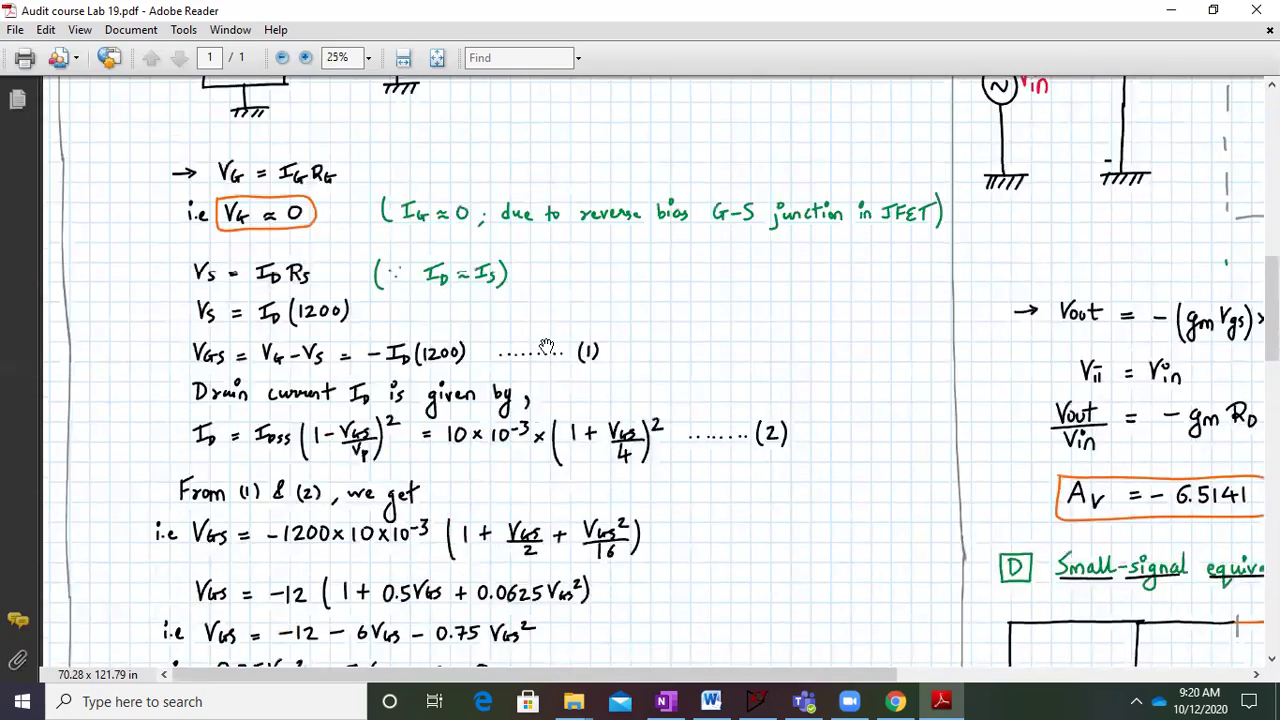
scroll(546, 346, up, 8)
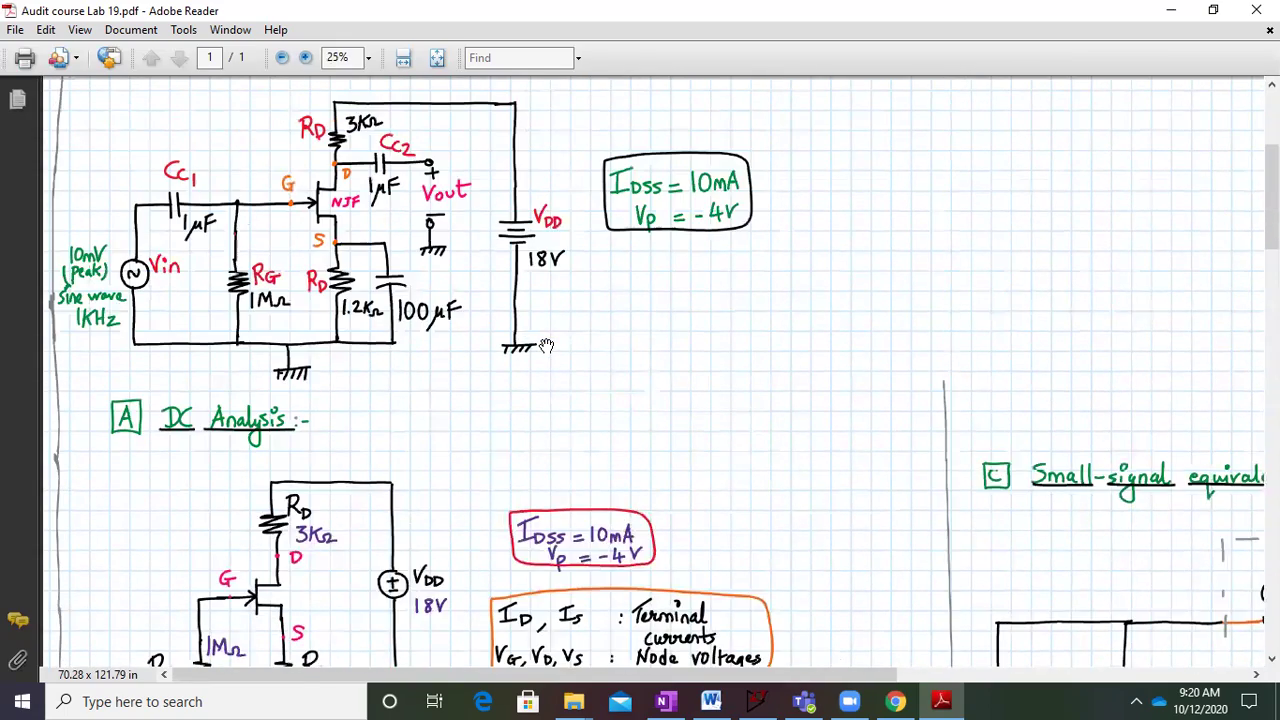
drag(904, 479, 361, 263)
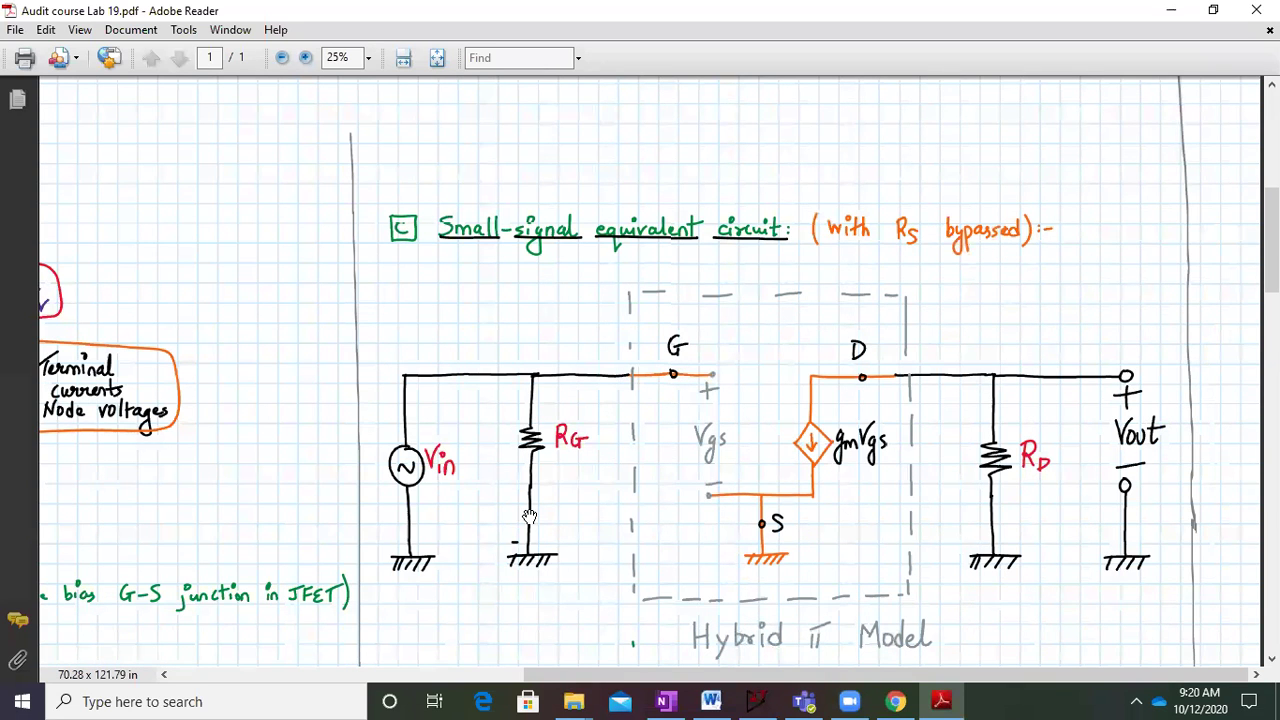
drag(397, 275, 990, 620)
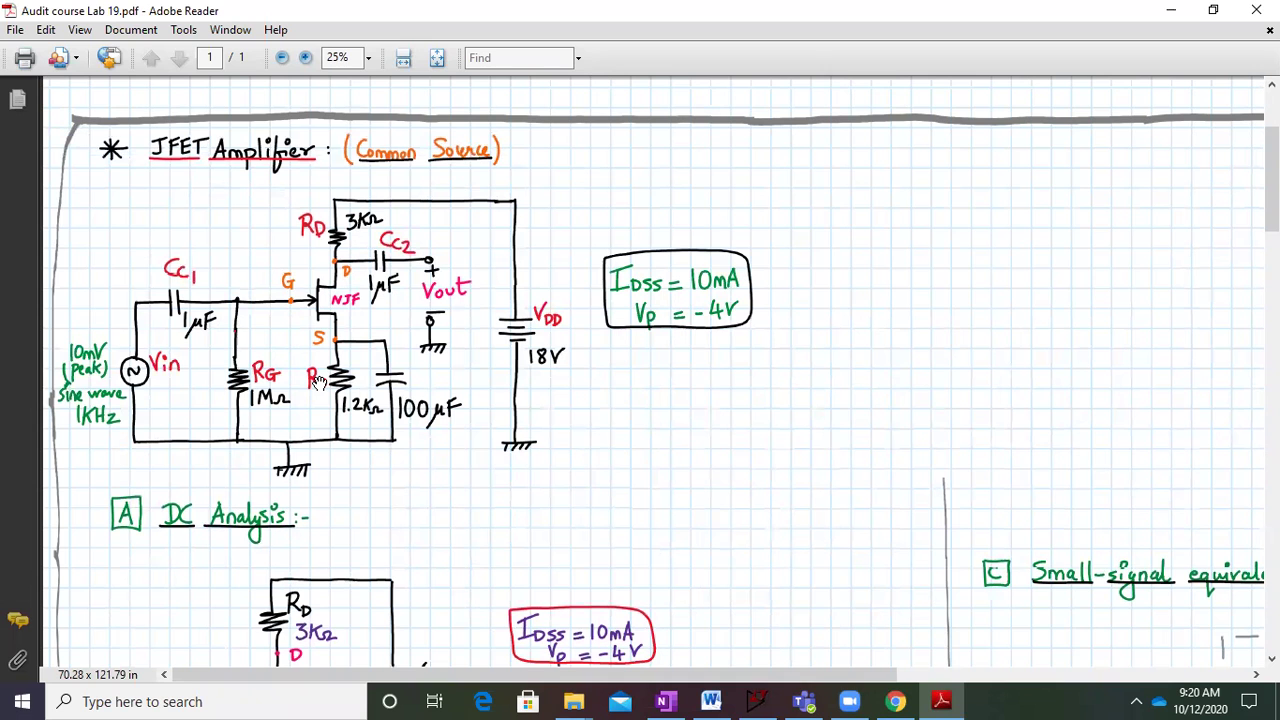
drag(1070, 613, 468, 357)
drag(550, 451, 538, 367)
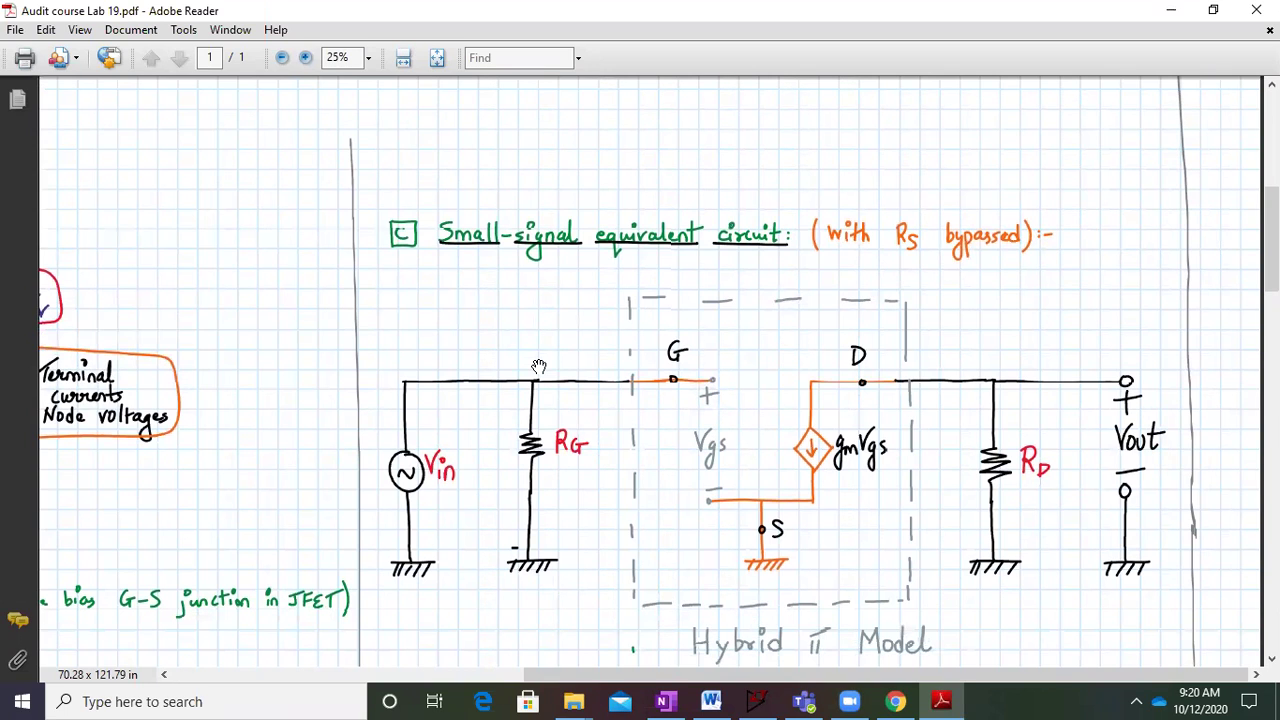
drag(599, 492, 597, 400)
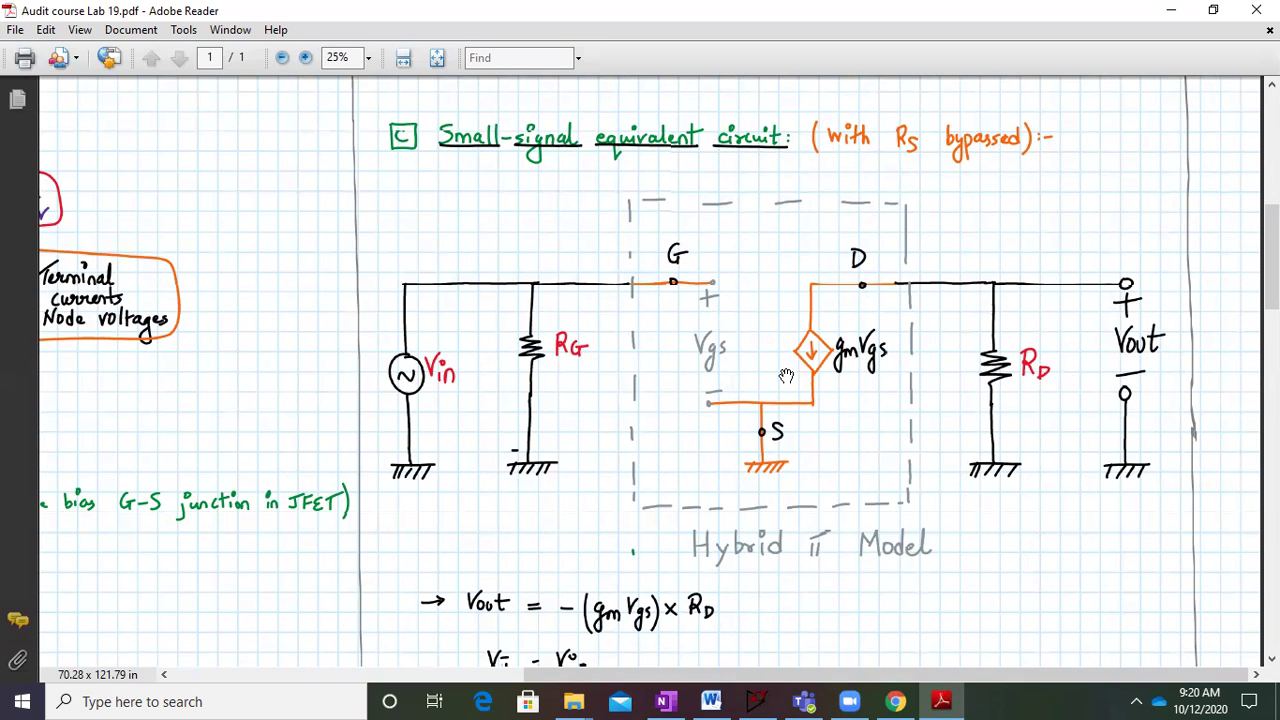
drag(602, 540, 600, 485)
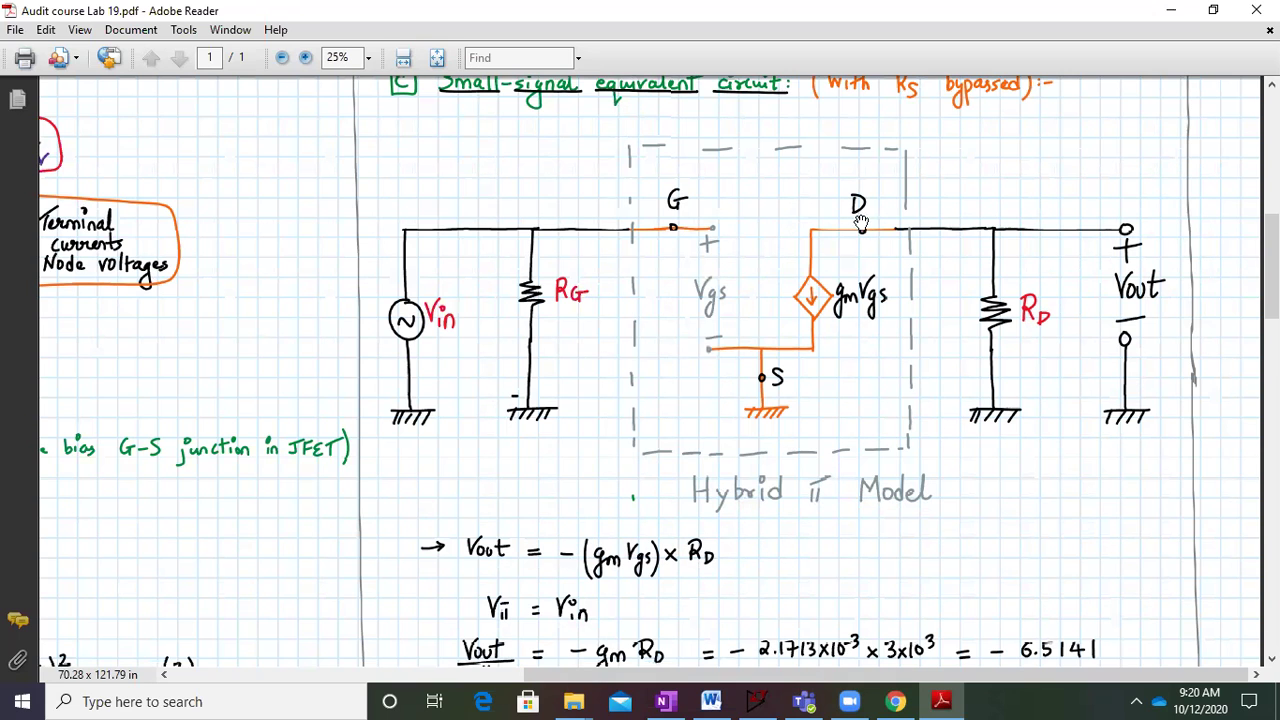
scroll(558, 541, down, 1)
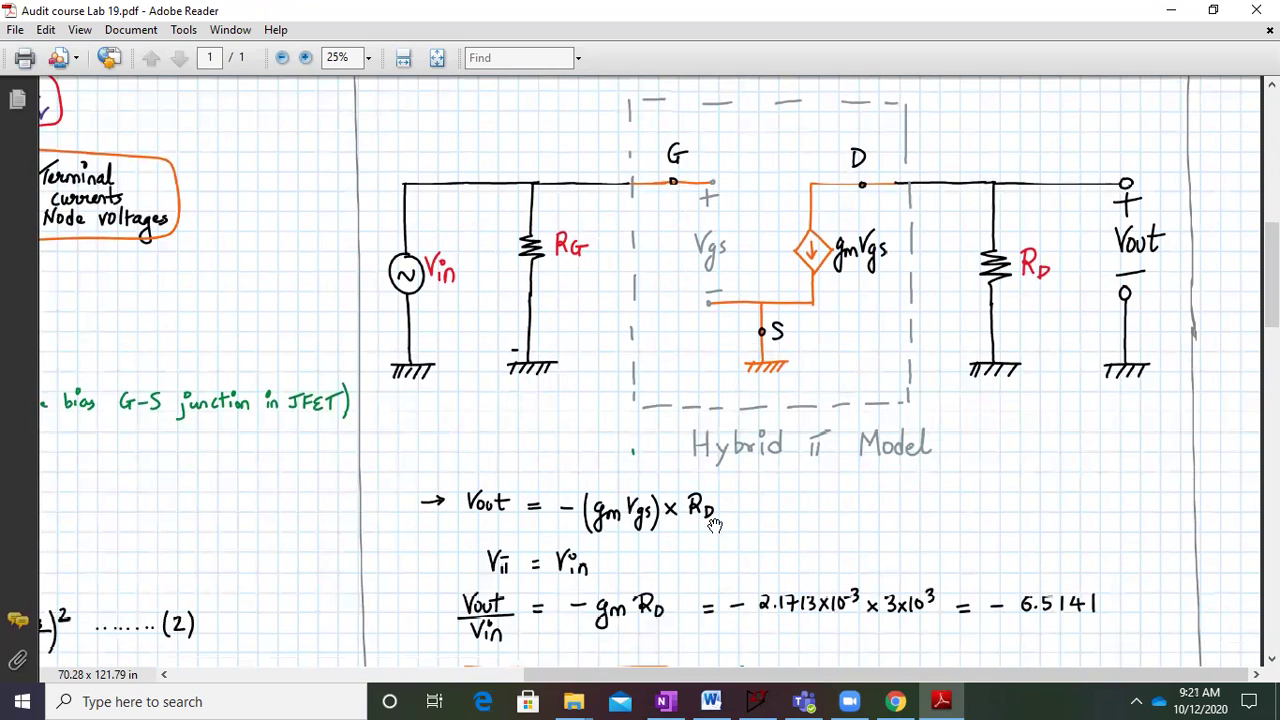
scroll(468, 516, down, 1)
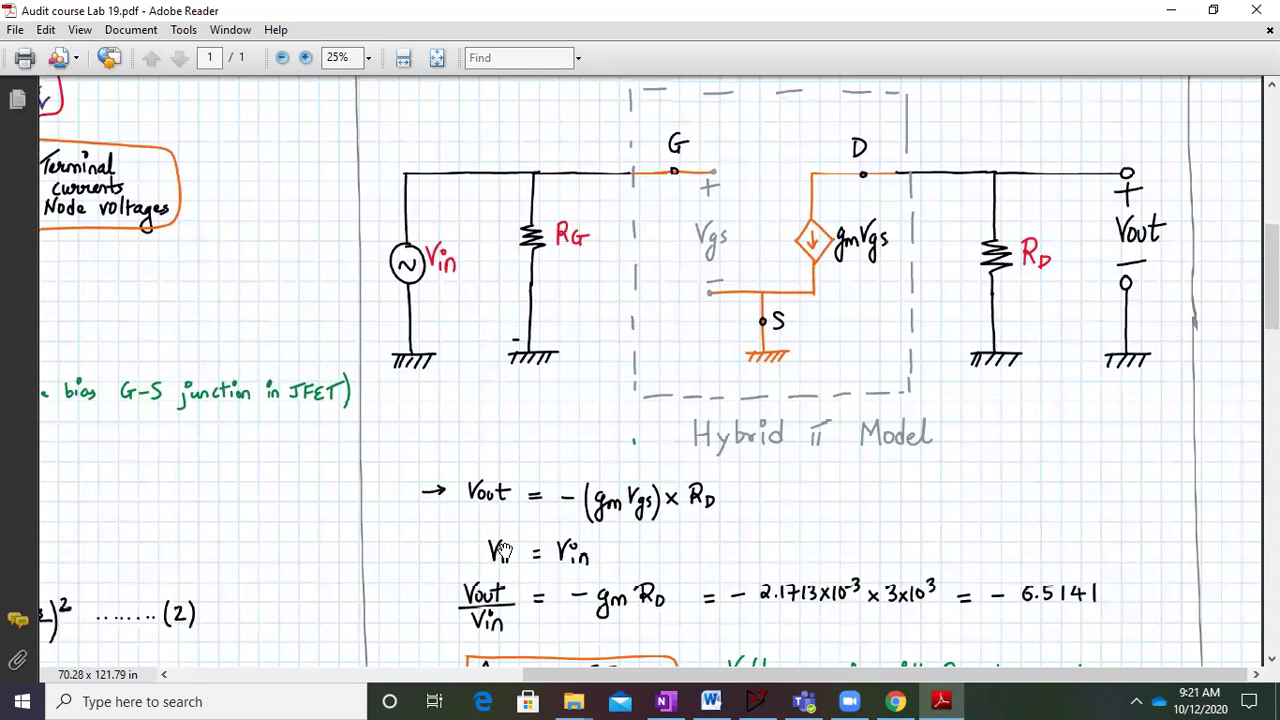
scroll(500, 550, down, 2)
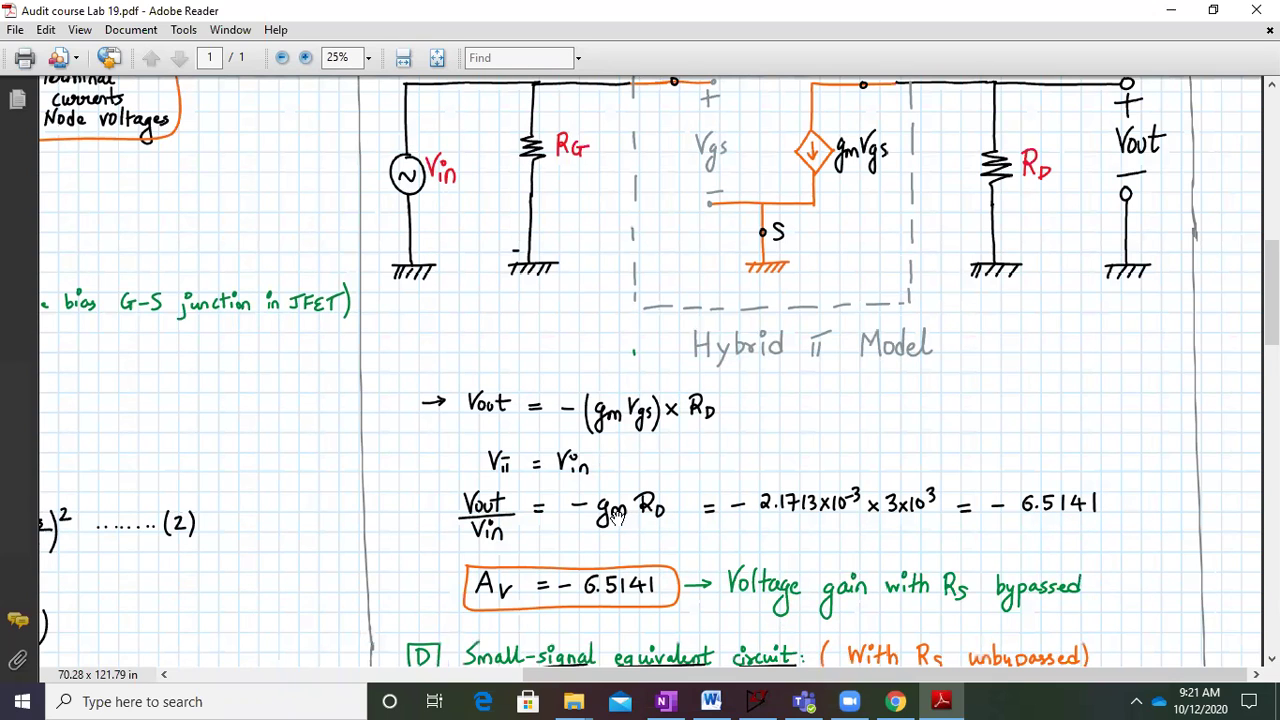
scroll(620, 512, down, 3)
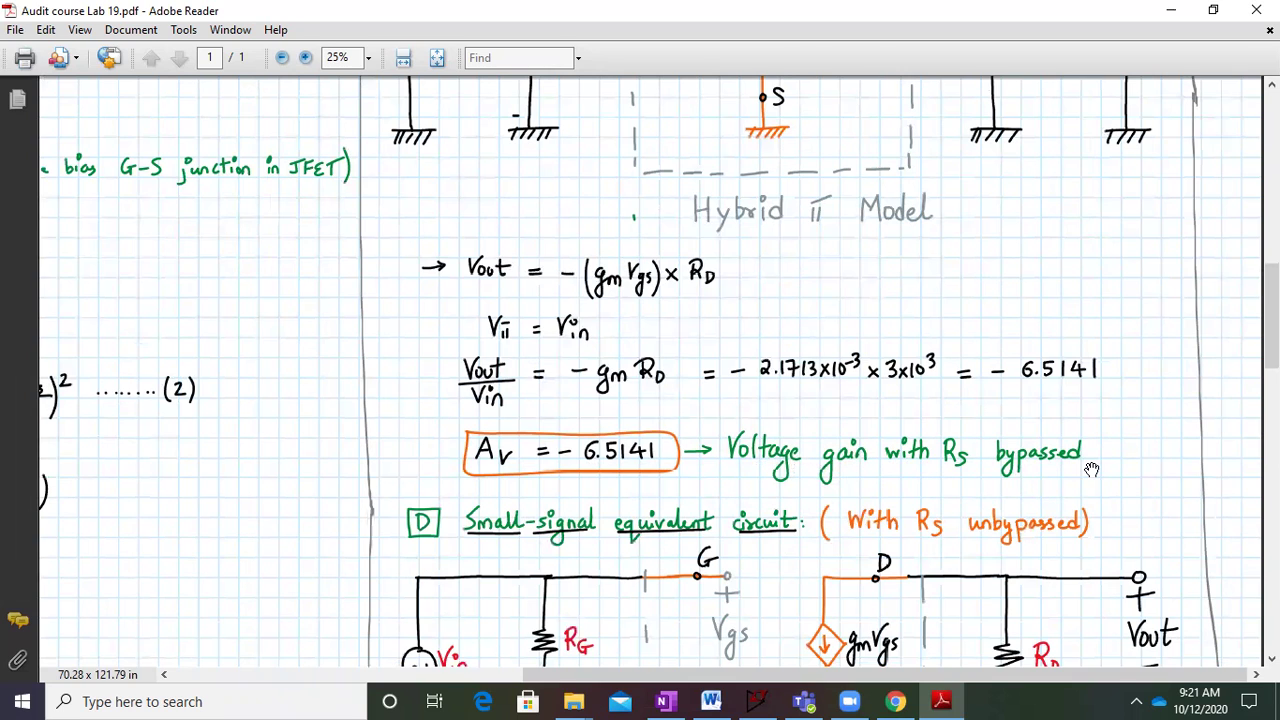
Examine the small-signal equivalent circuit with RS unbypassed, its voltage gain derivation, and the observation table
scroll(1091, 469, down, 5)
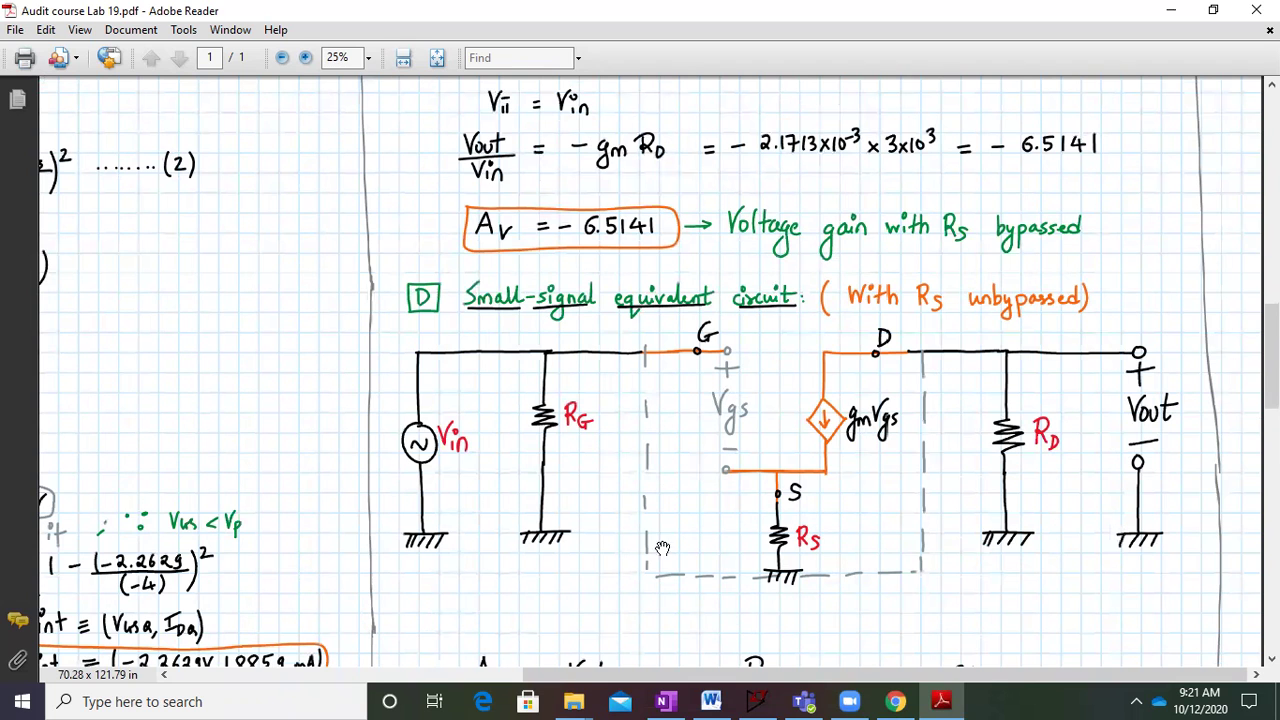
scroll(604, 522, down, 6)
scroll(602, 521, up, 2)
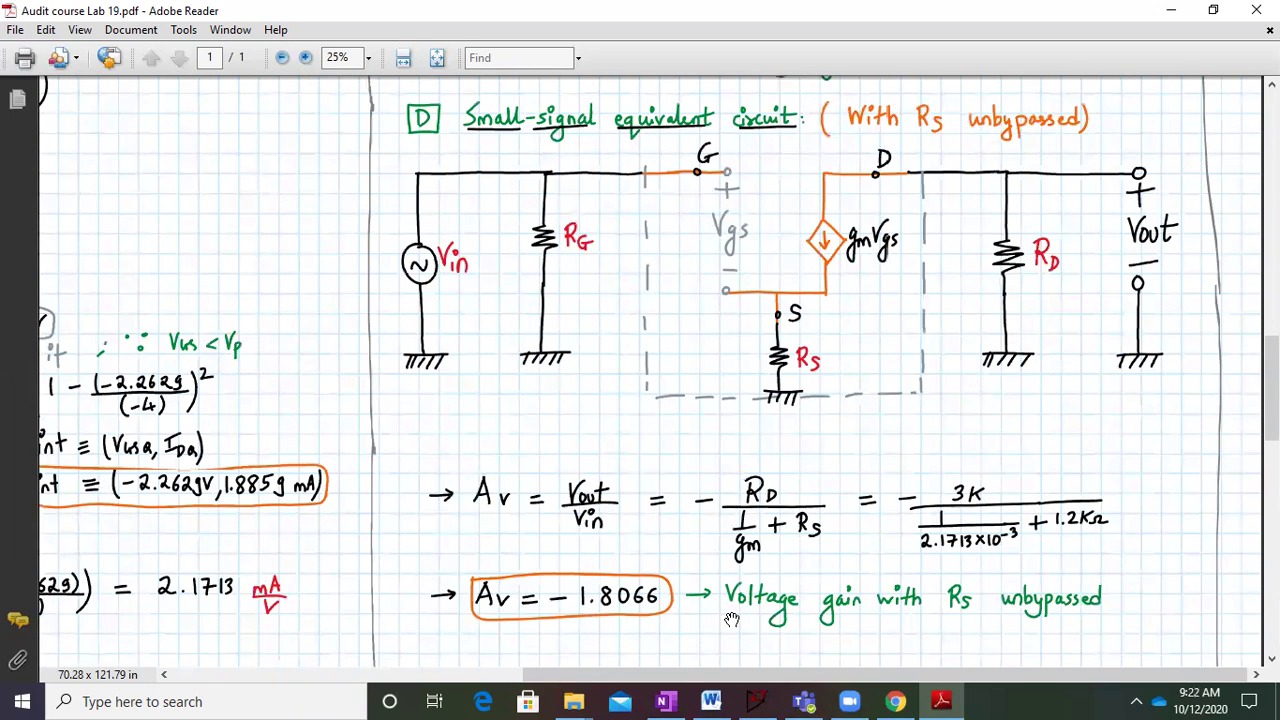
drag(390, 397, 958, 324)
scroll(523, 268, down, 3)
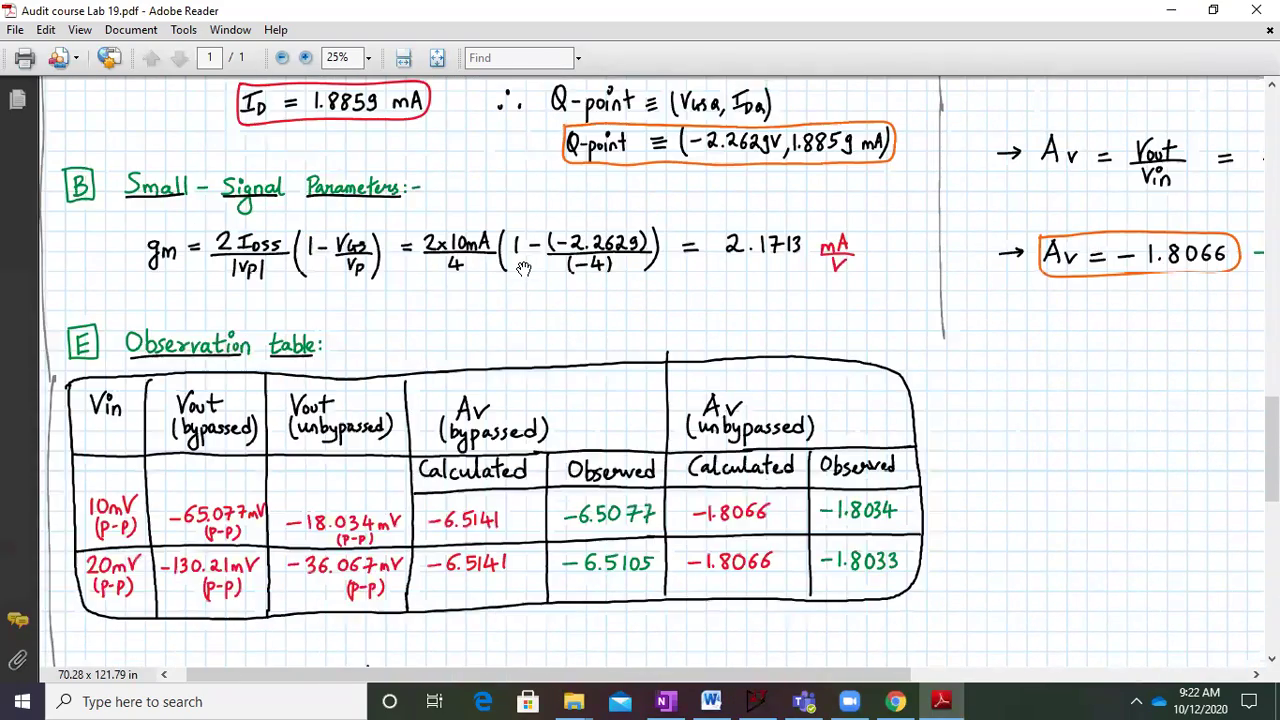
With the amplifier circuit diagram in view, snap the PDF window to the left half of the screen and switch to LTspice XVII
scroll(523, 268, up, 15)
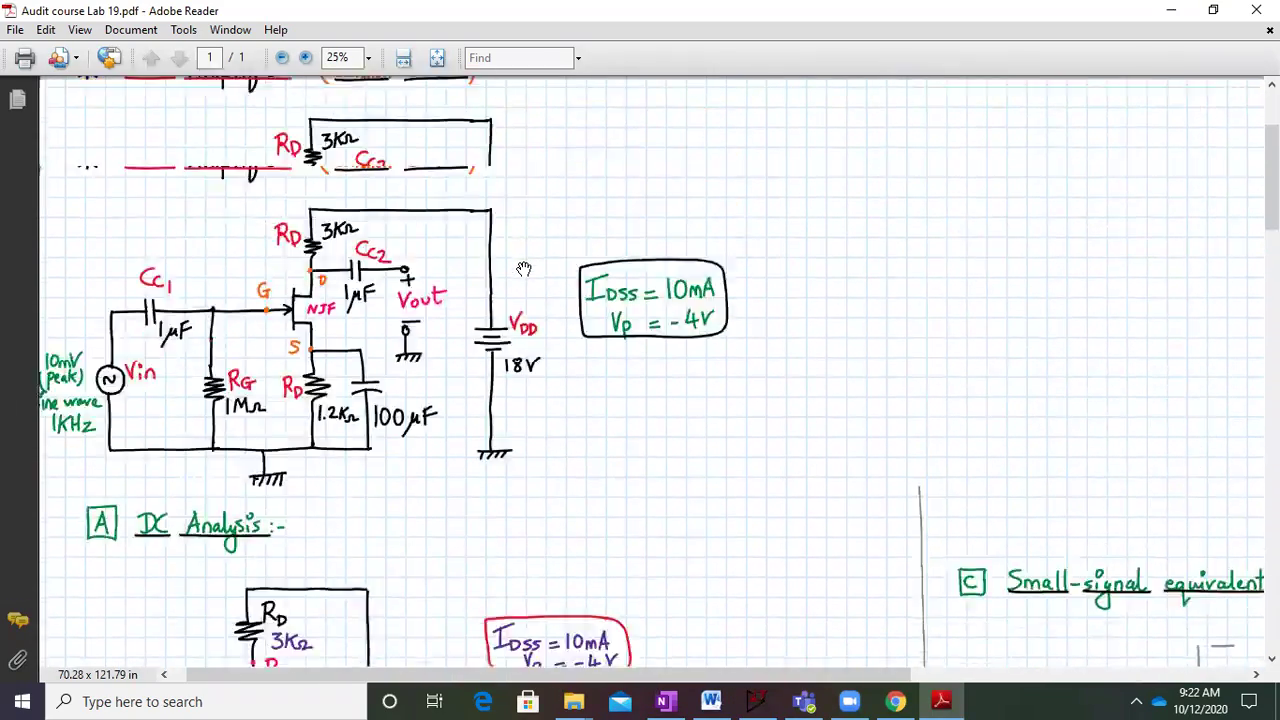
scroll(629, 280, down, 3)
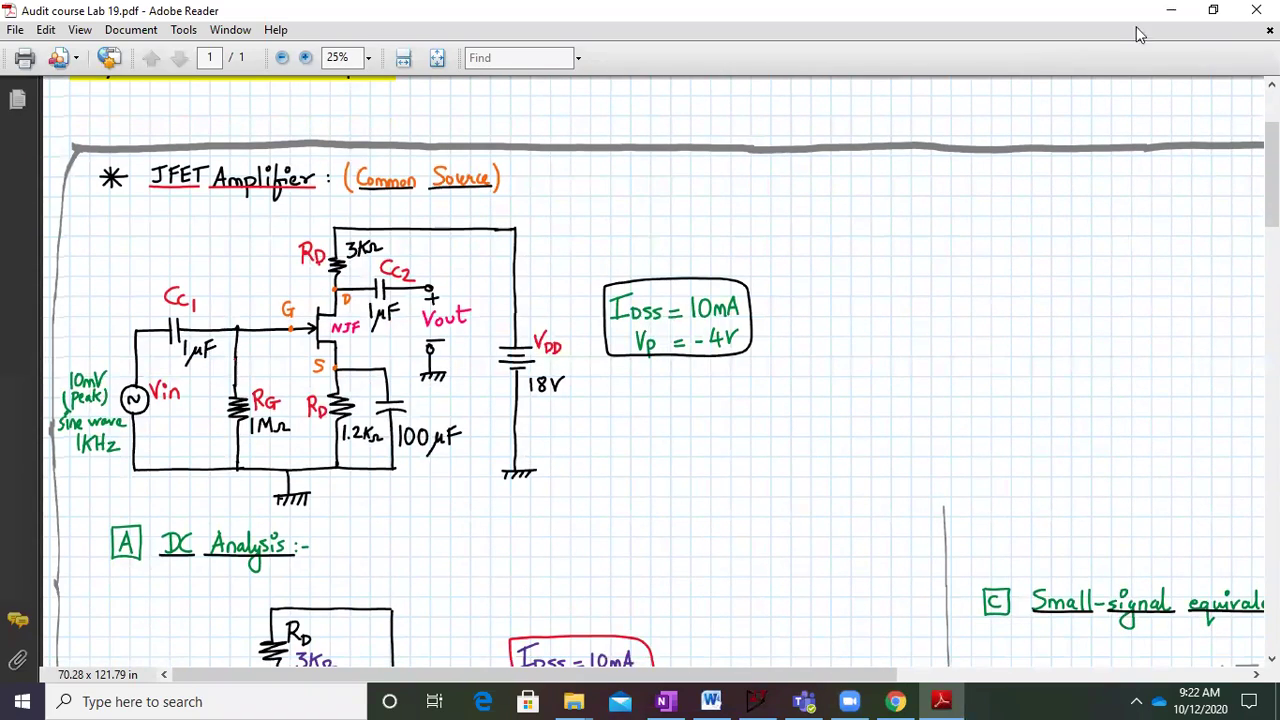
click(1214, 12)
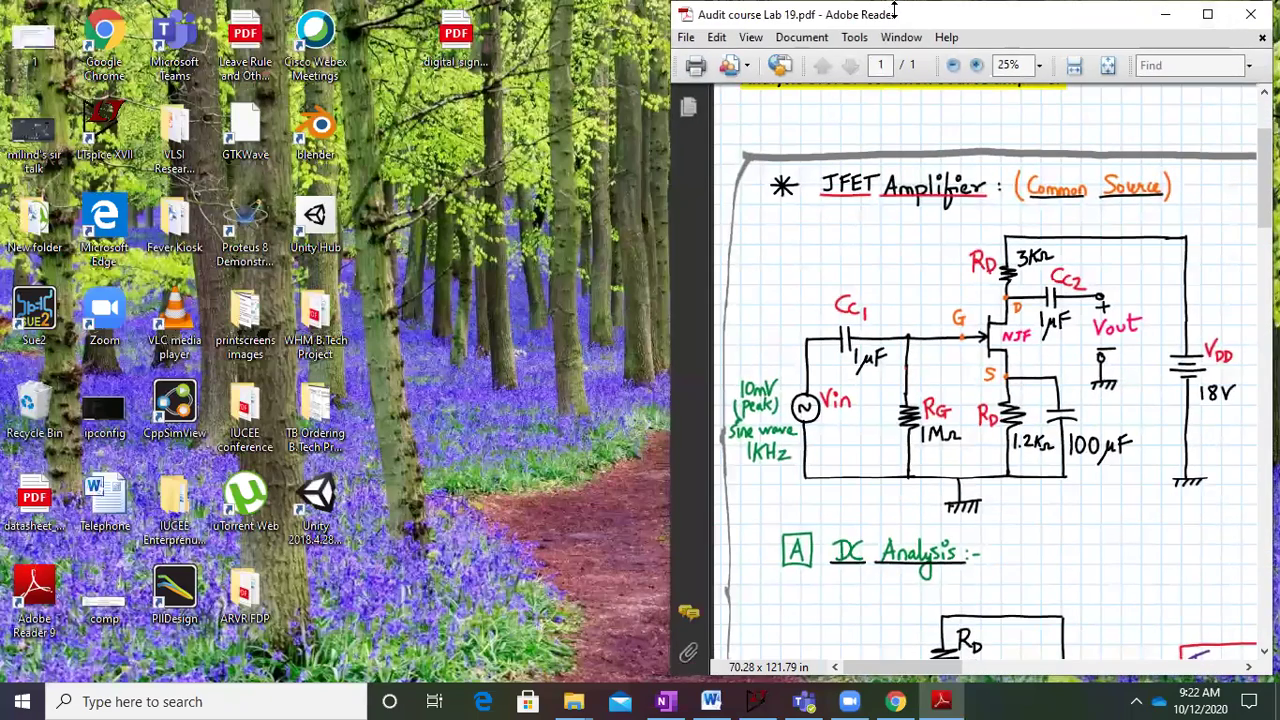
drag(932, 22, 260, 30)
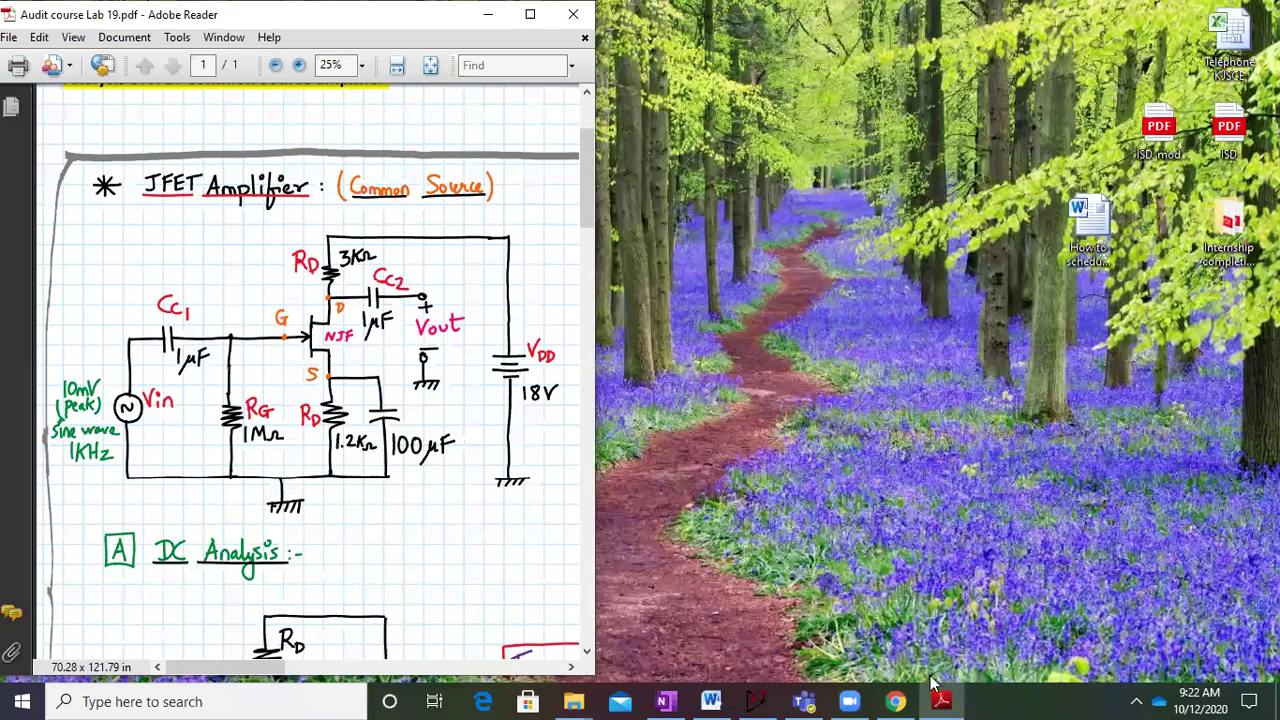
click(755, 701)
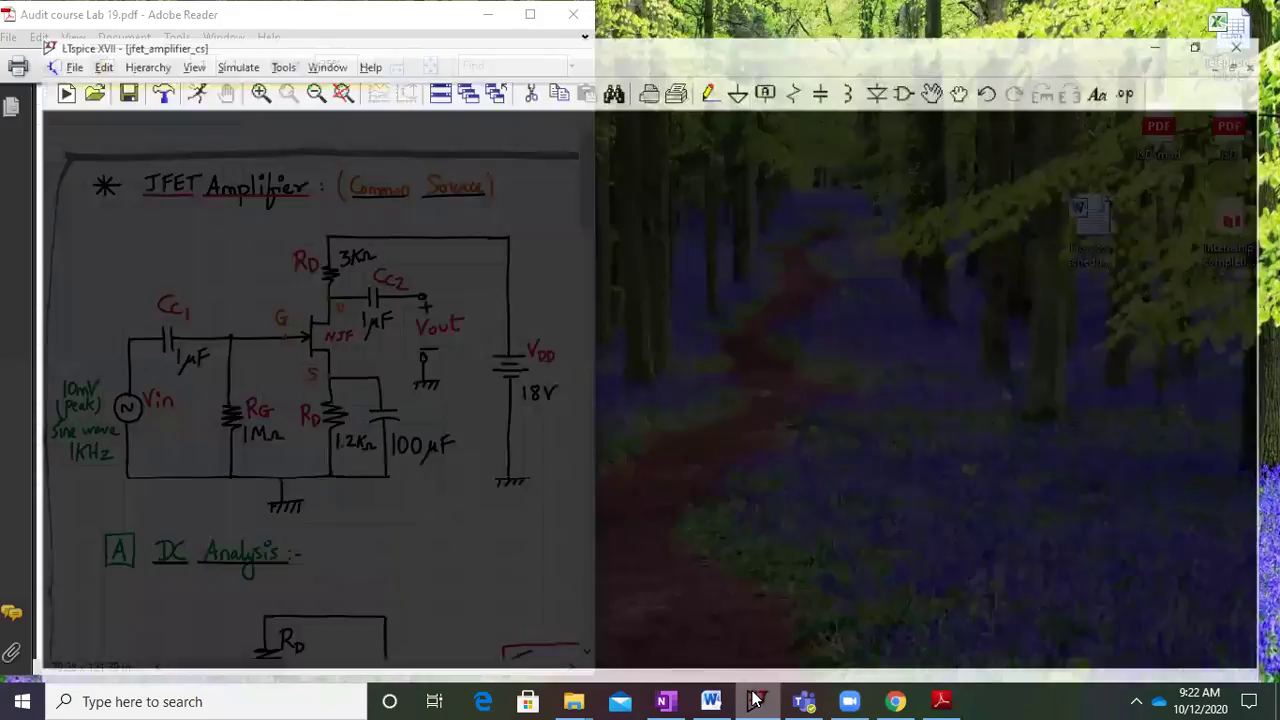
Restore the LTspice window beside the PDF, extend it to nearly full screen height, and enlarge the JFET amplifier schematic within it
double_click(432, 20)
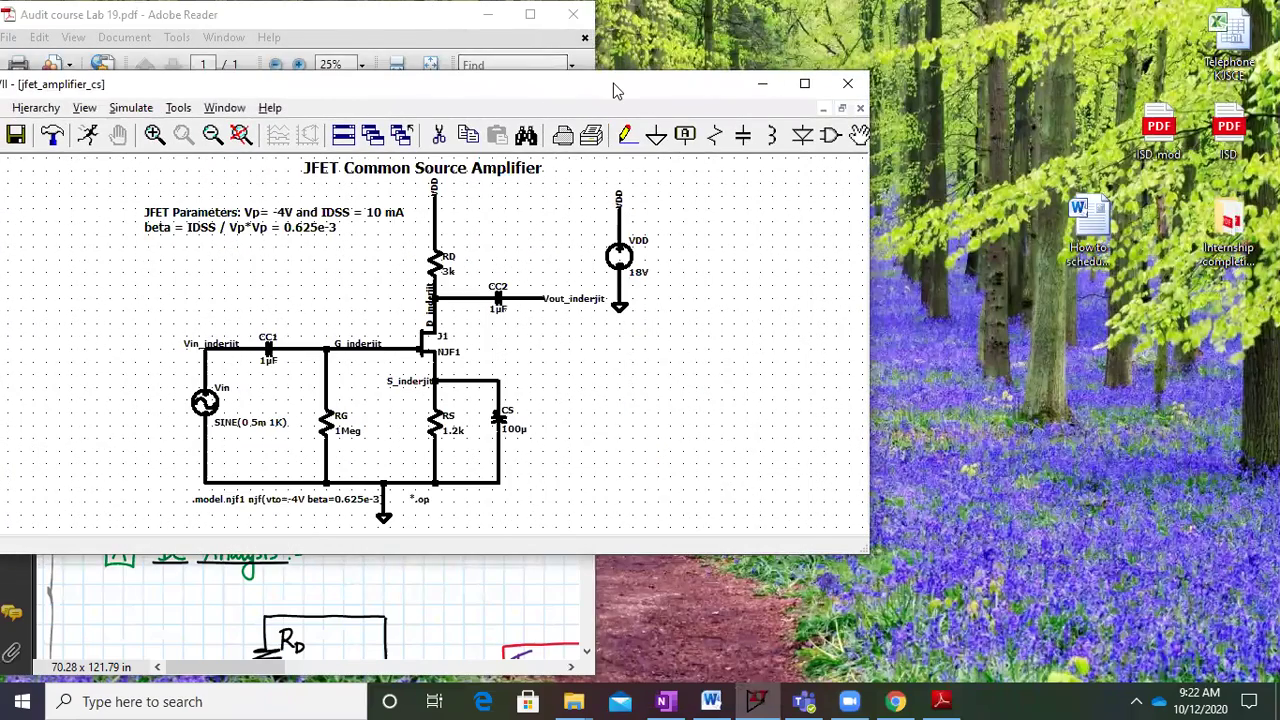
drag(615, 90, 1026, 22)
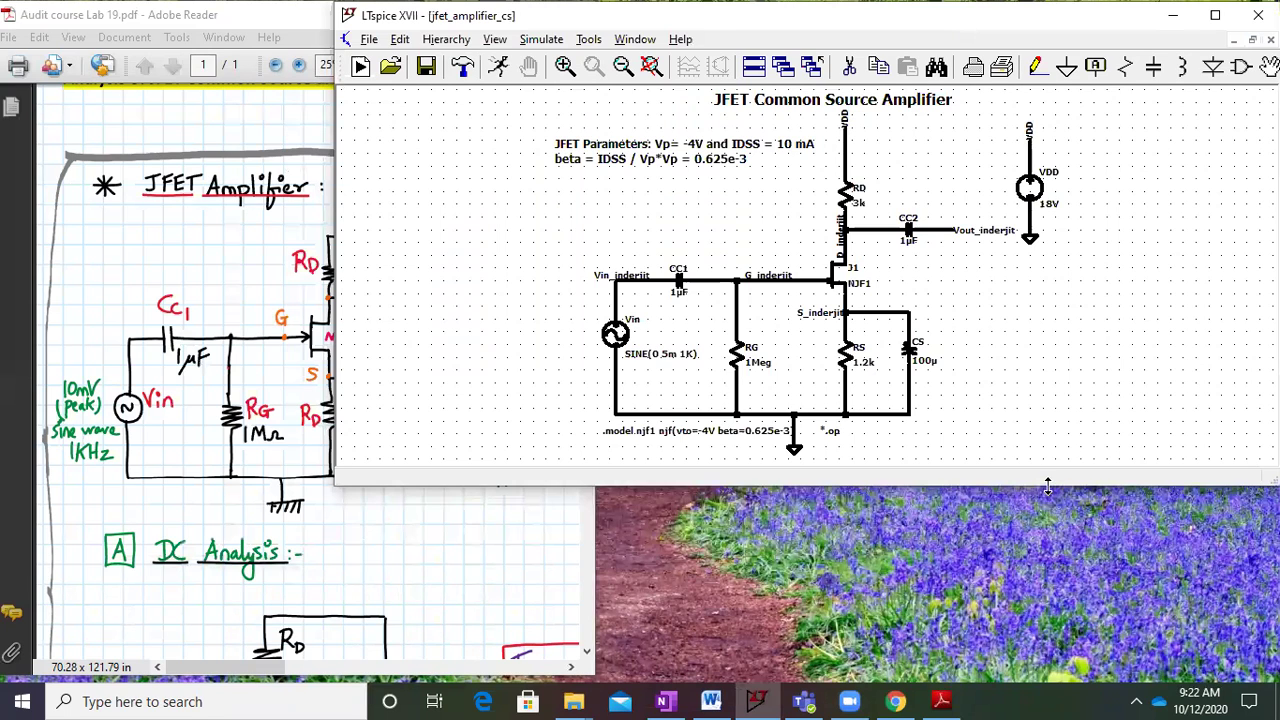
drag(1047, 485, 1047, 678)
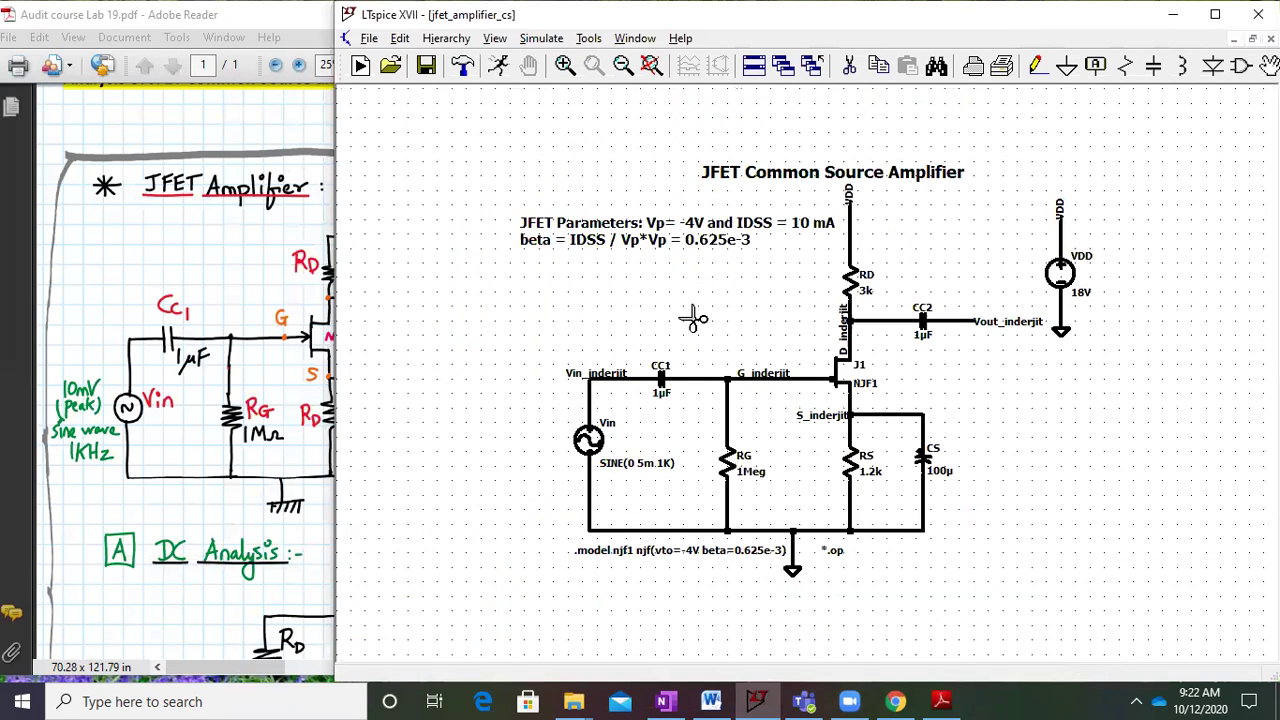
key(space)
scroll(692, 318, up, 1)
key(Escape)
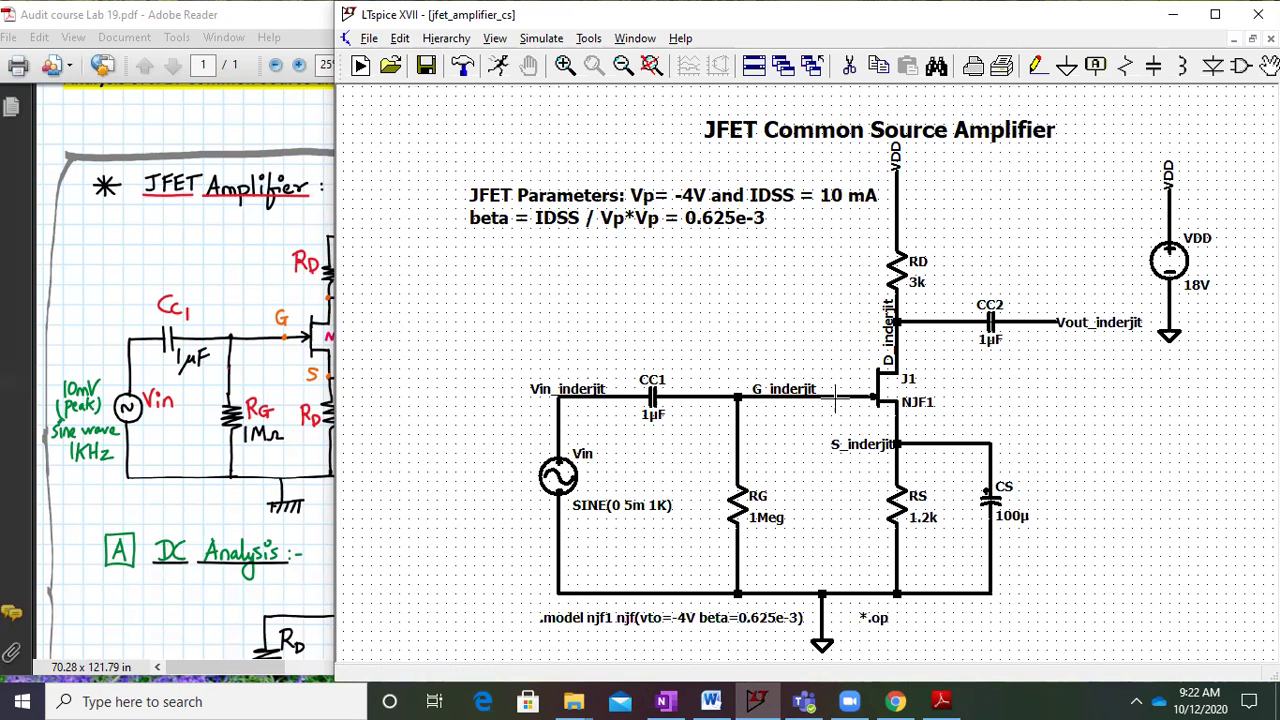
Look up the njf symbol in the component library, and inspect the model name assigned to transistor J1
click(1241, 68)
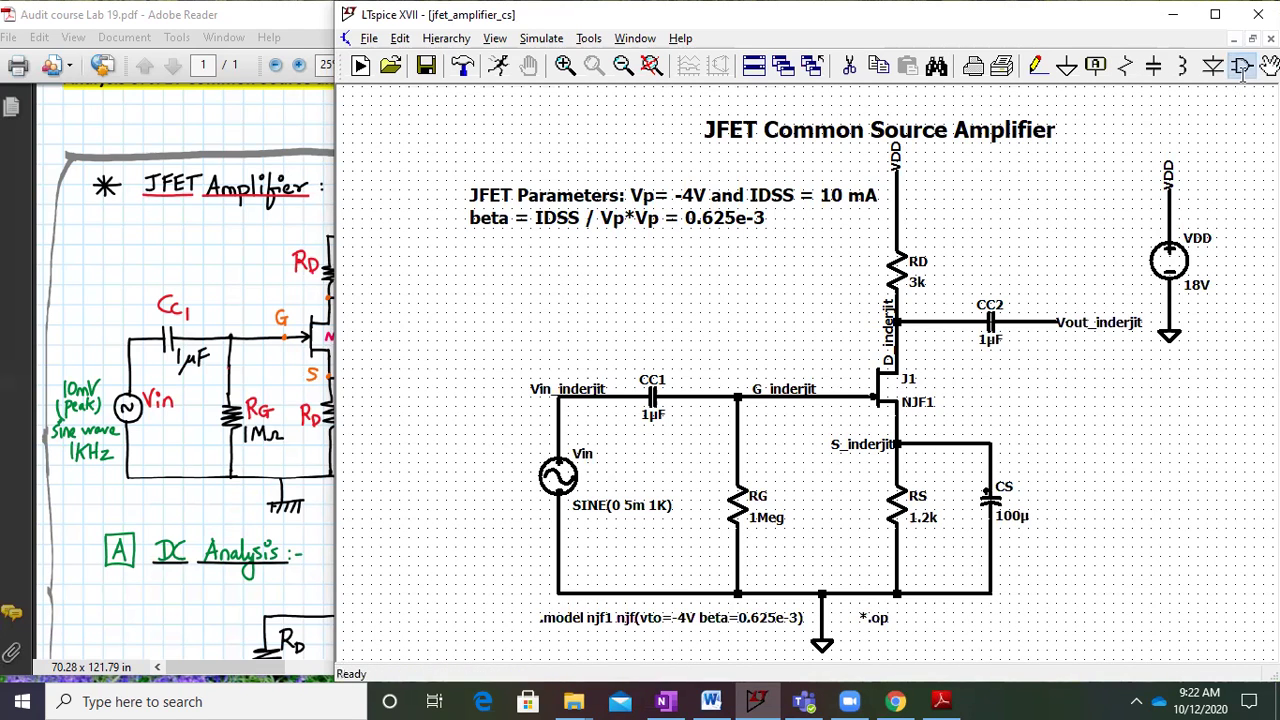
text(njf)
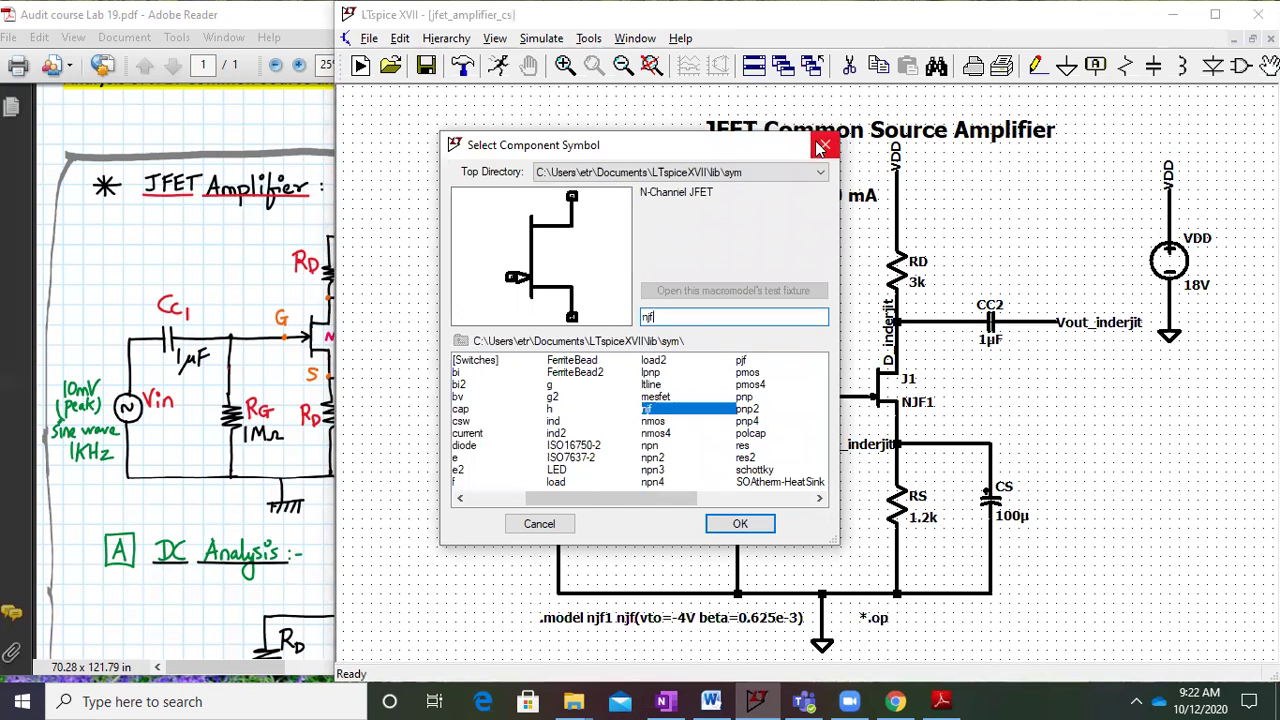
click(740, 523)
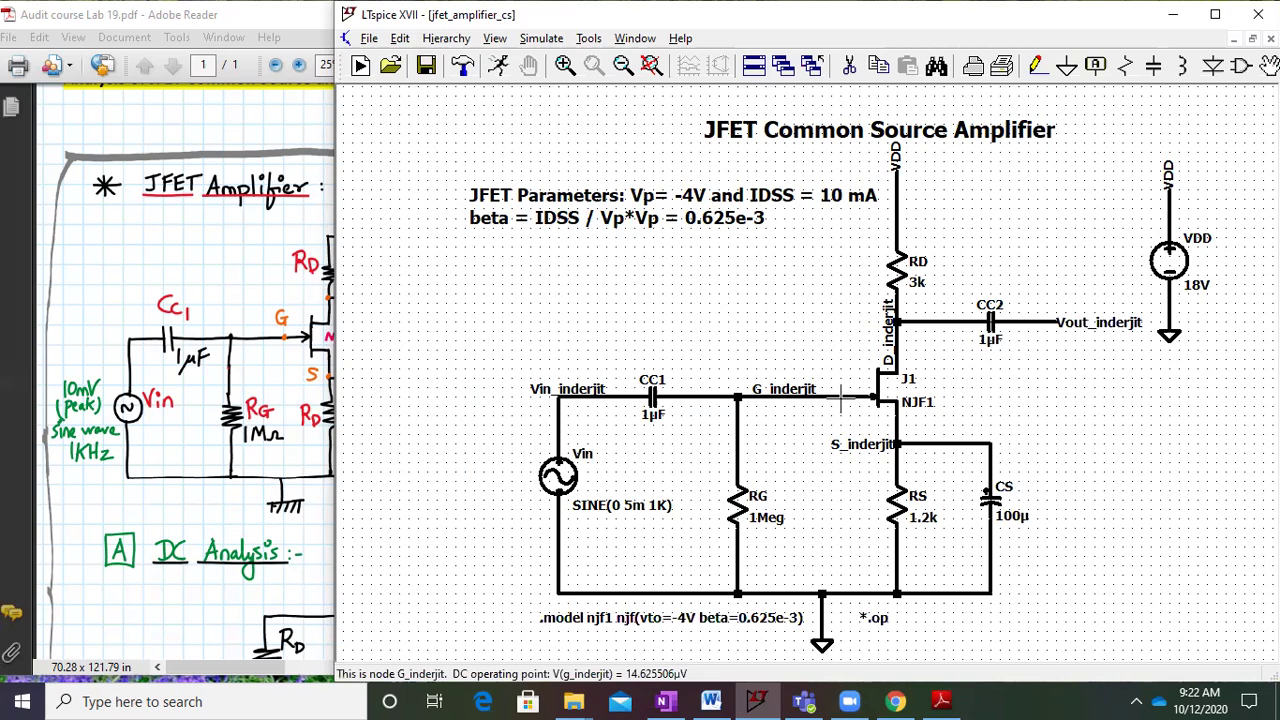
right_click(925, 402)
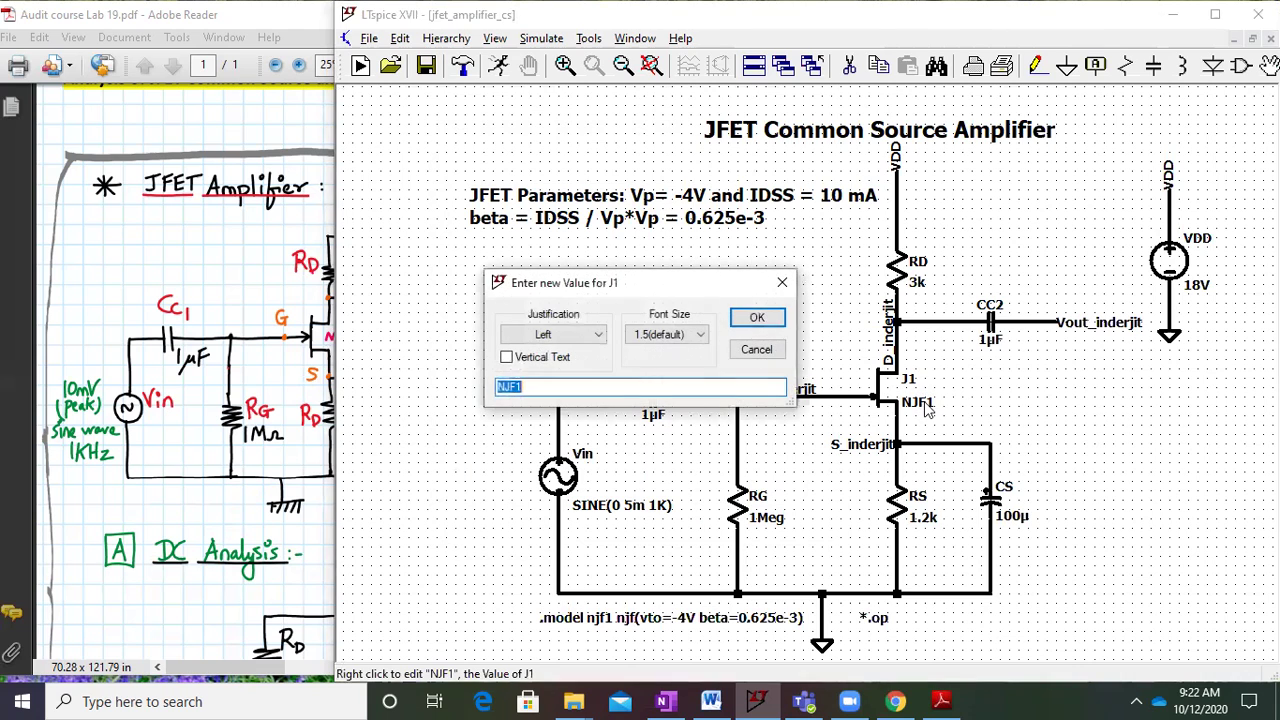
click(752, 318)
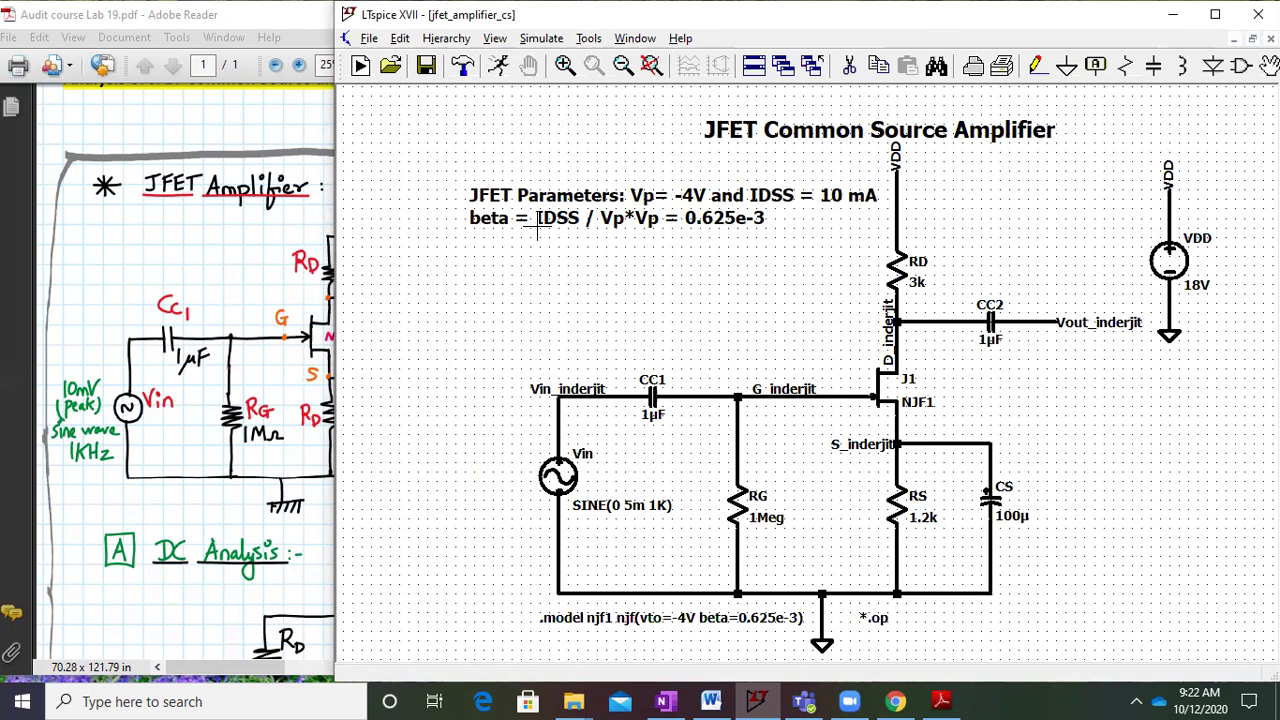
Narrow the PDF window to clear the schematic, and set its zoom to 20% with the hand-drawn JFET amplifier circuit in view
click(232, 449)
drag(441, 426, 100, 436)
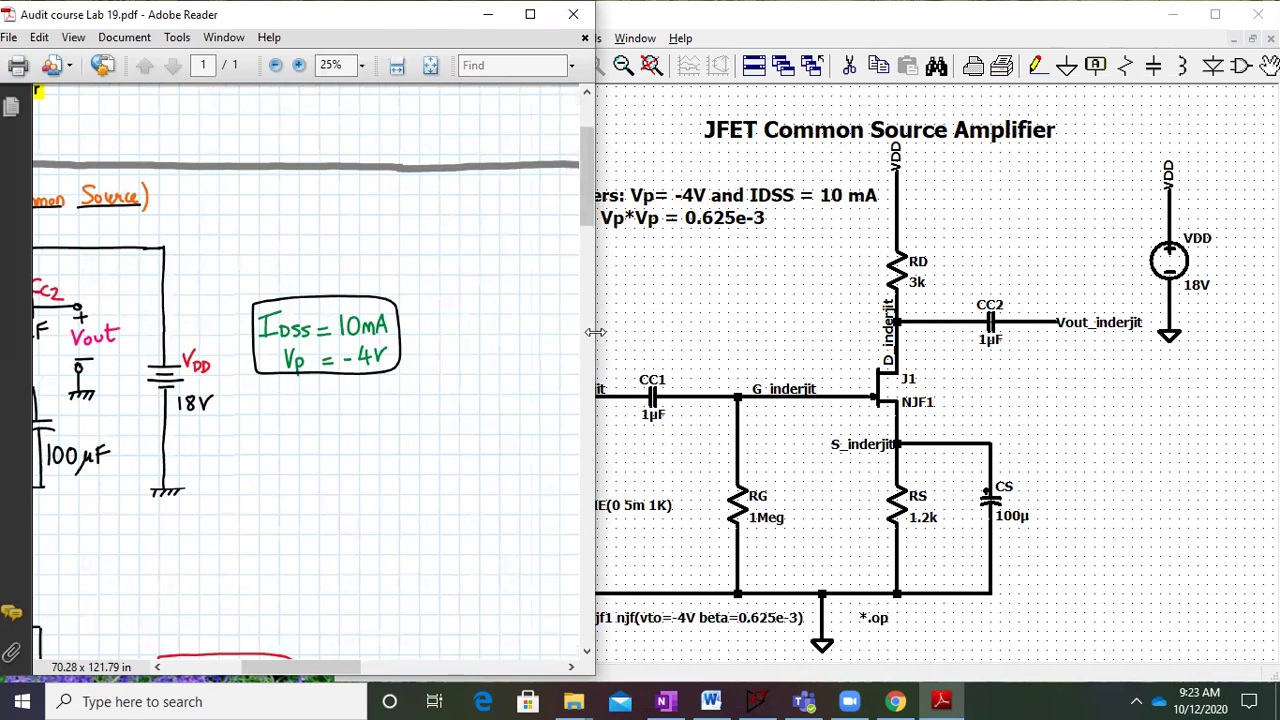
drag(595, 332, 434, 345)
drag(282, 446, 222, 445)
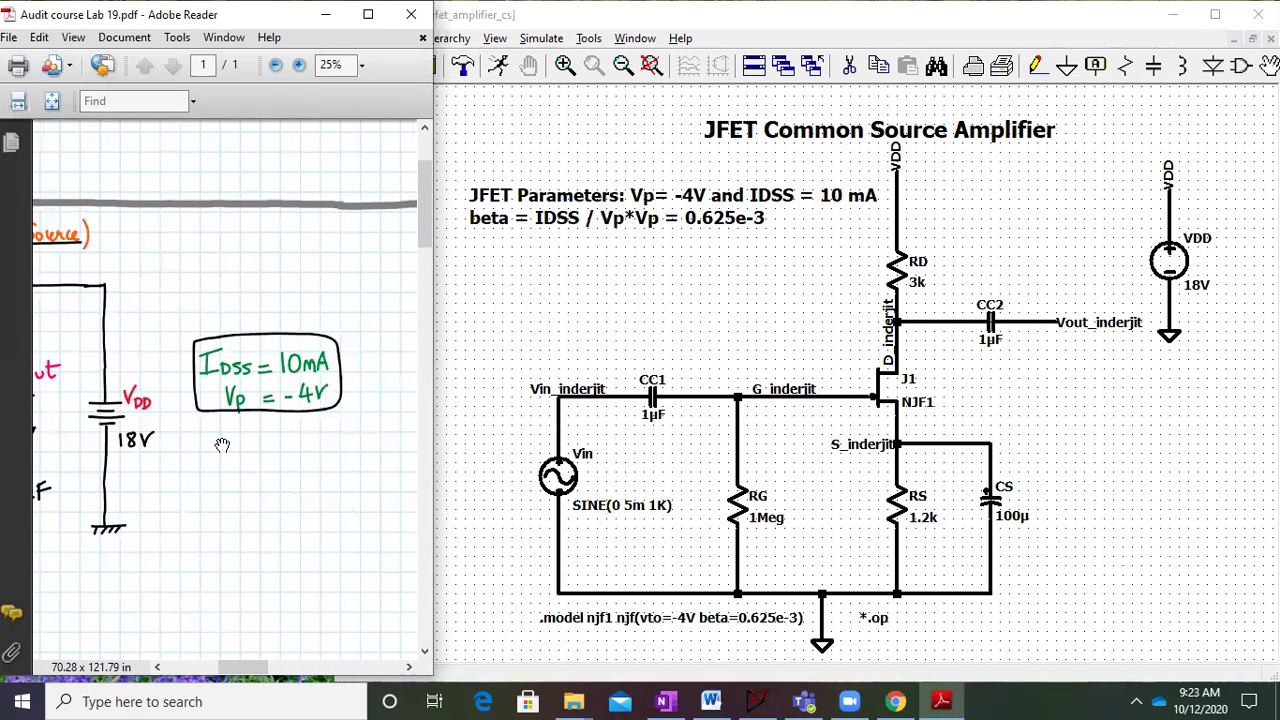
drag(140, 452, 402, 462)
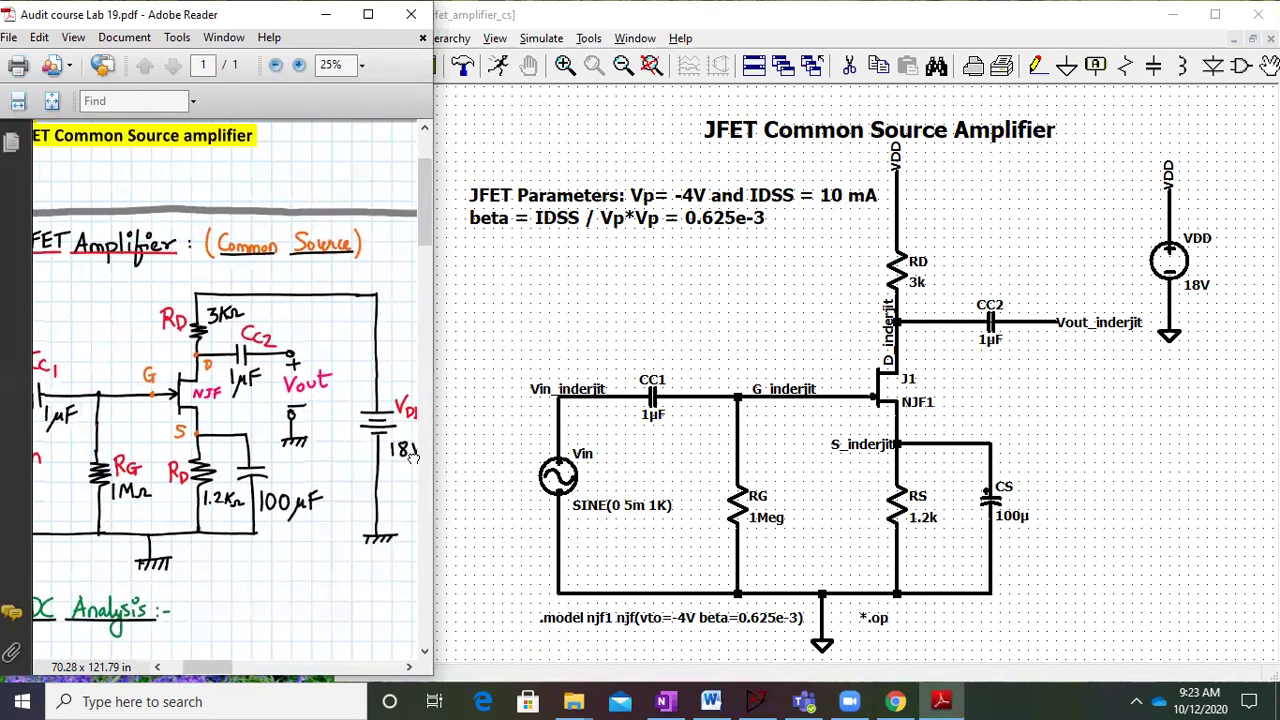
drag(172, 488, 188, 490)
click(332, 65)
text(20)
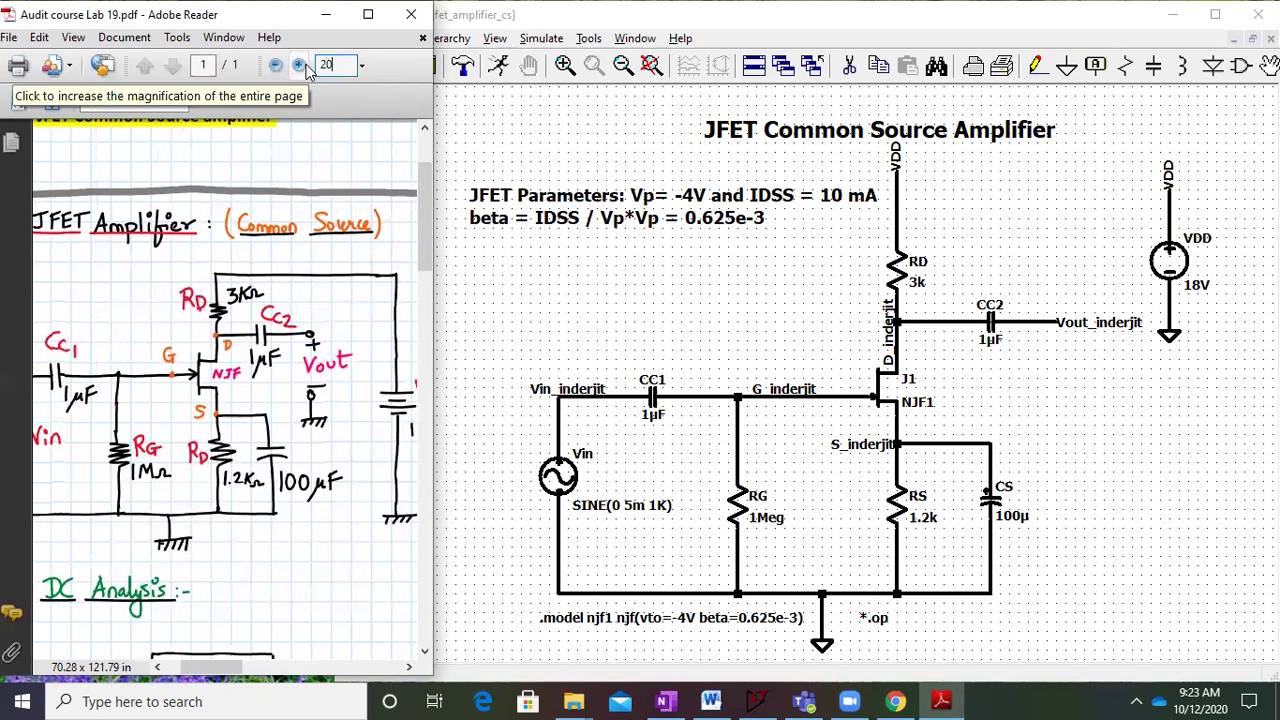
key(Return)
drag(263, 388, 309, 391)
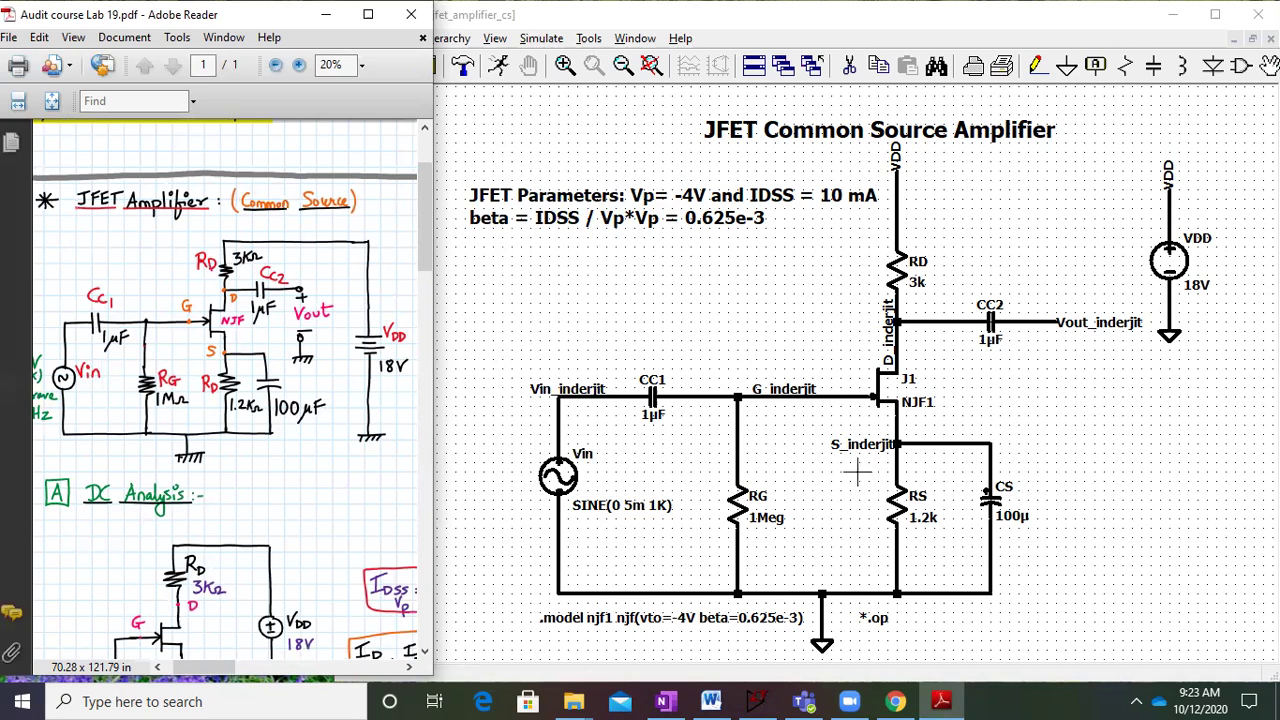
Inspect the net name label on the gate node and the sinusoidal voltage source symbol in the component library
right_click(807, 396)
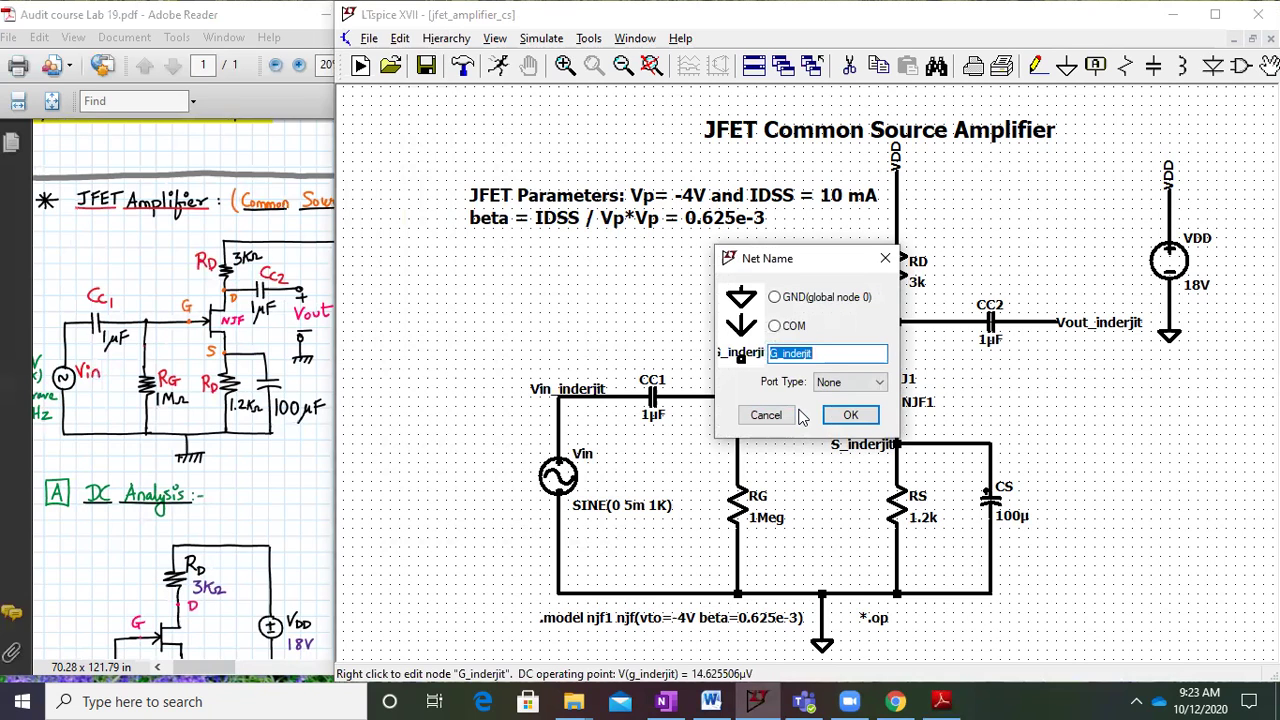
click(846, 416)
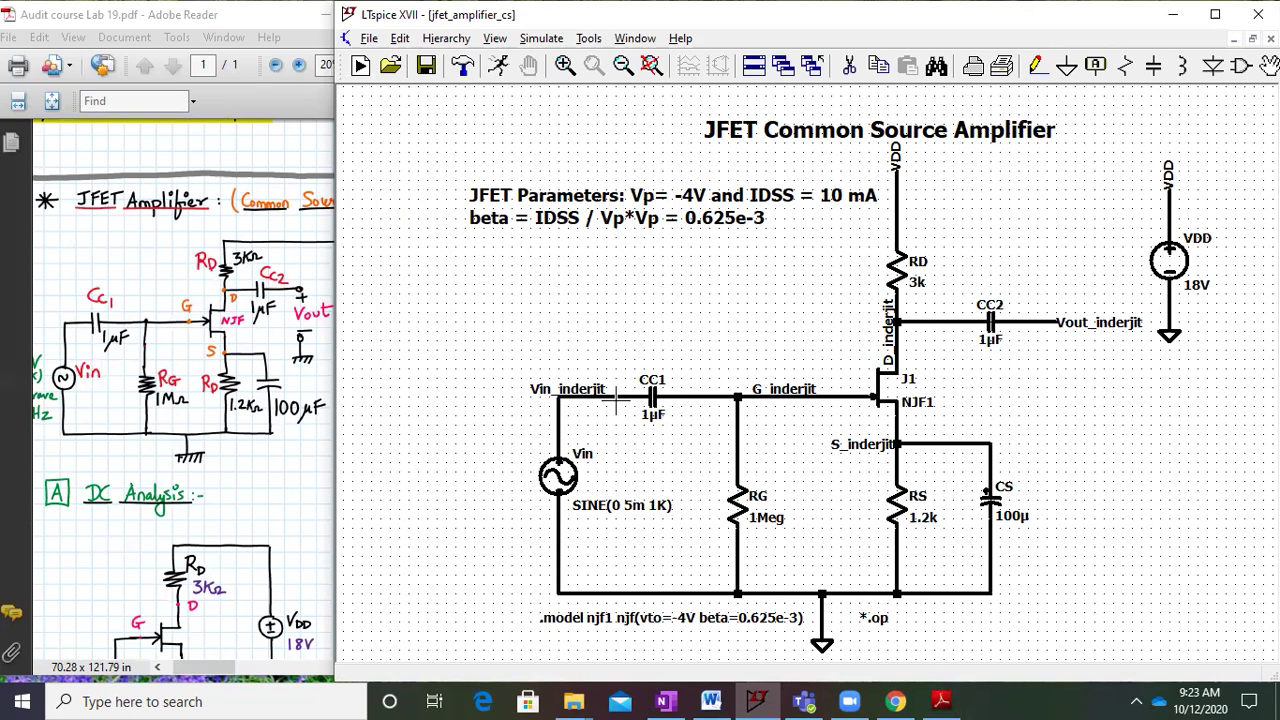
click(245, 510)
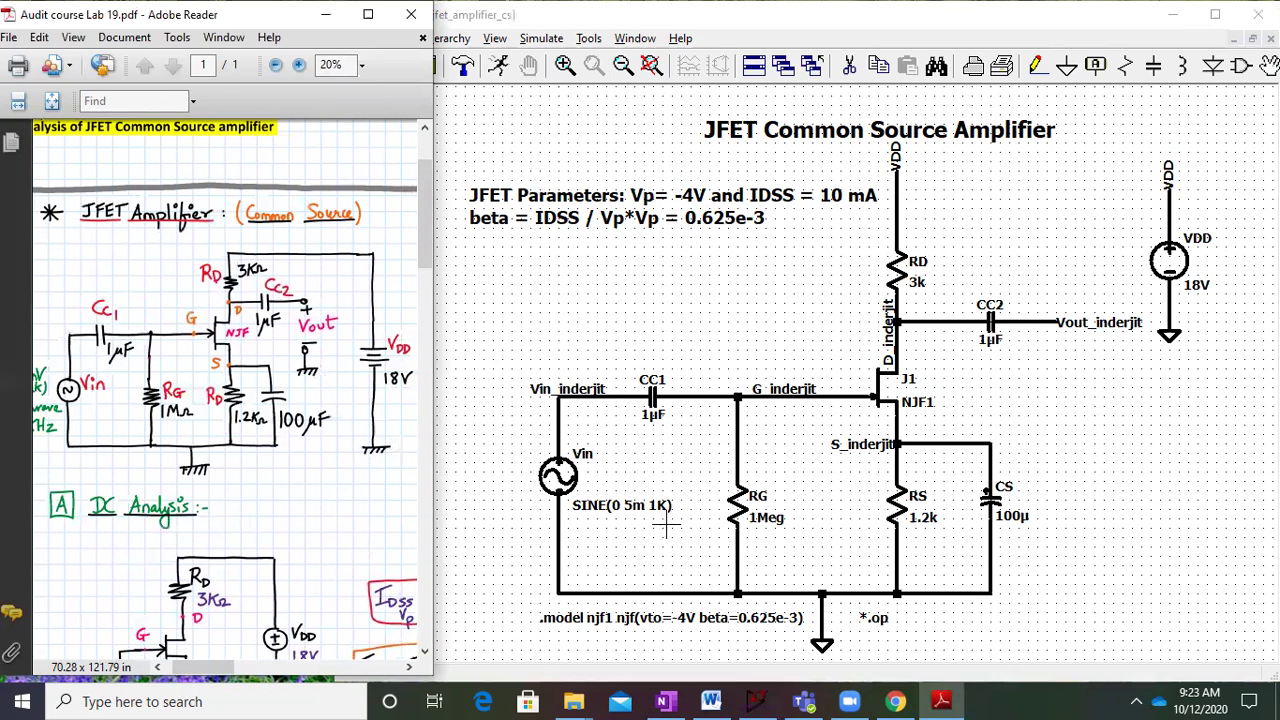
mouse_move(572, 478)
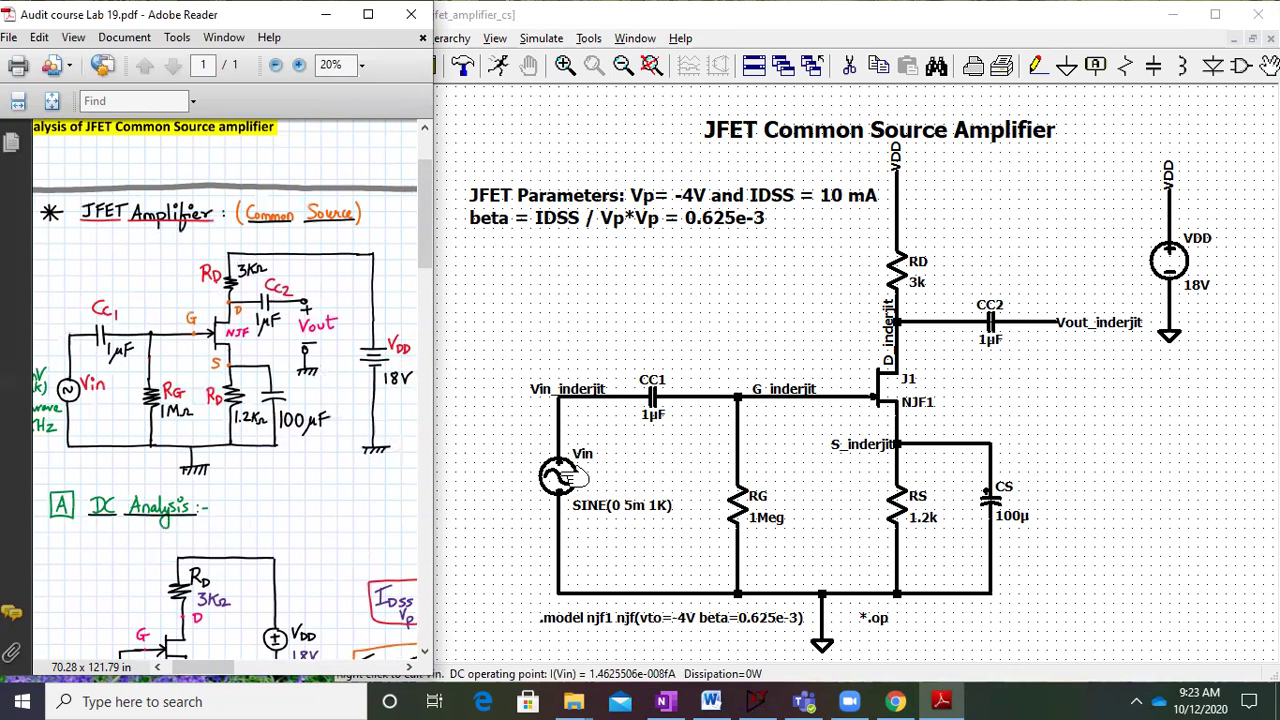
click(1238, 66)
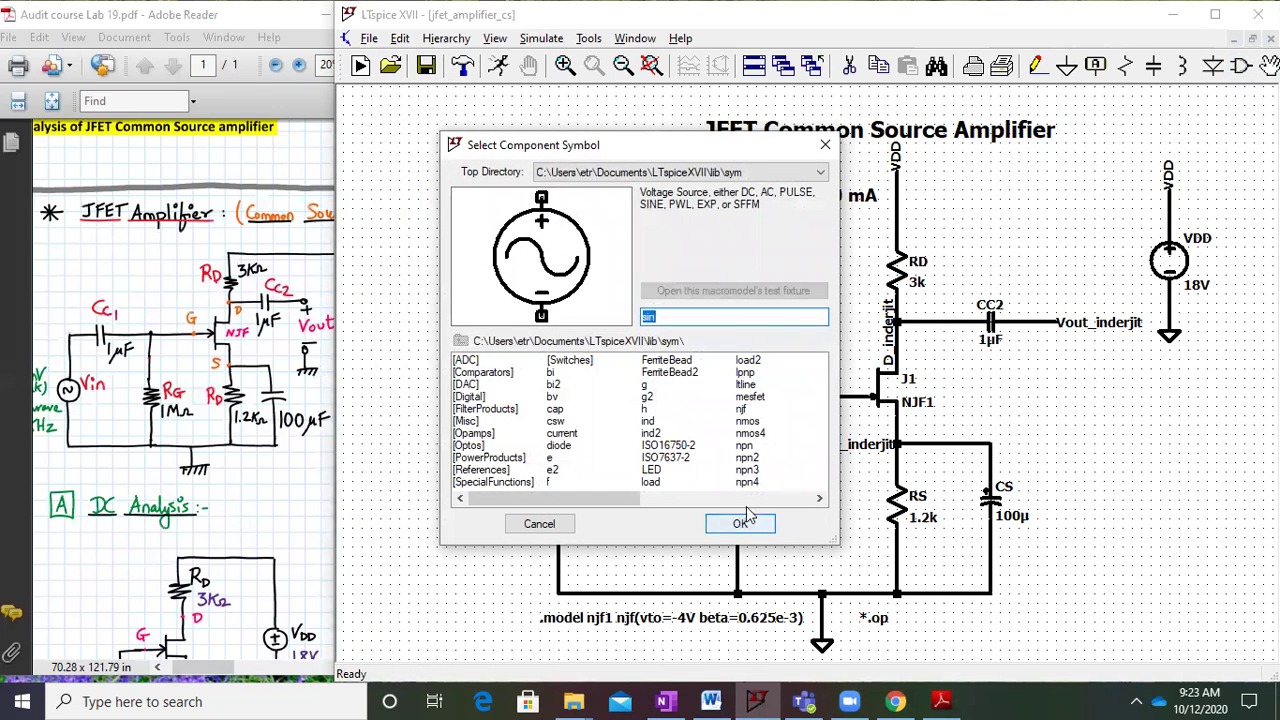
click(826, 139)
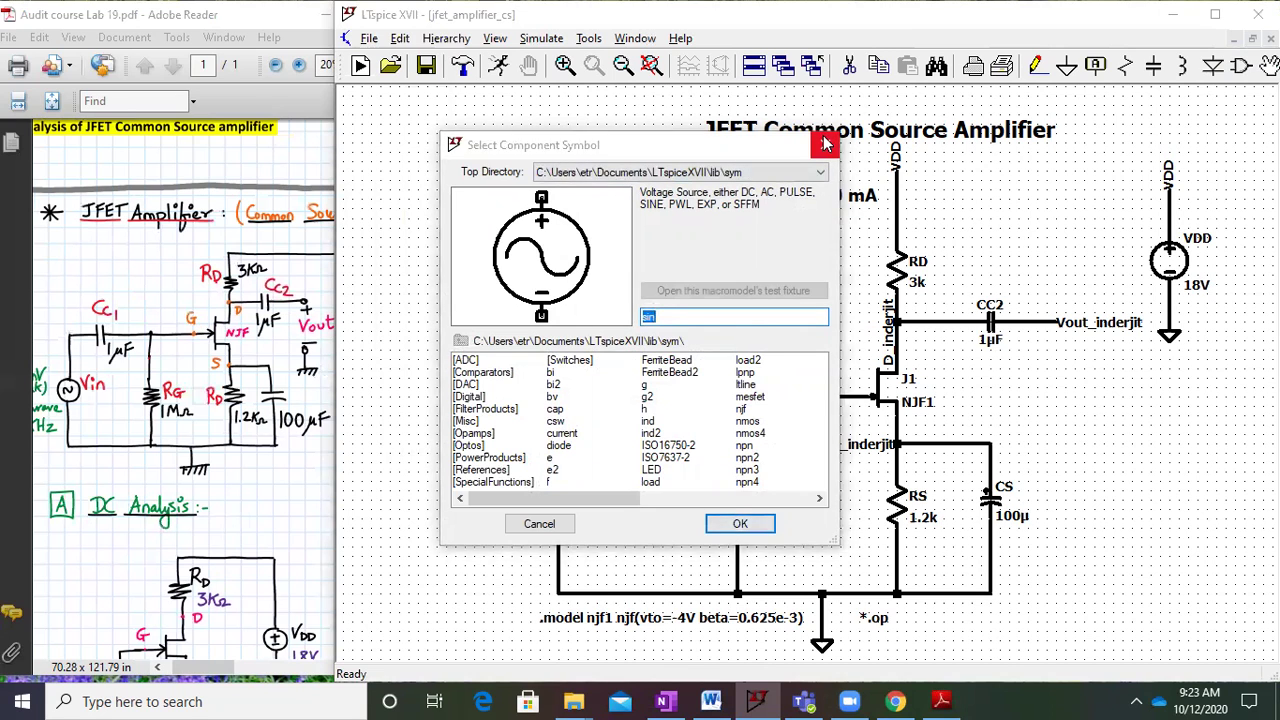
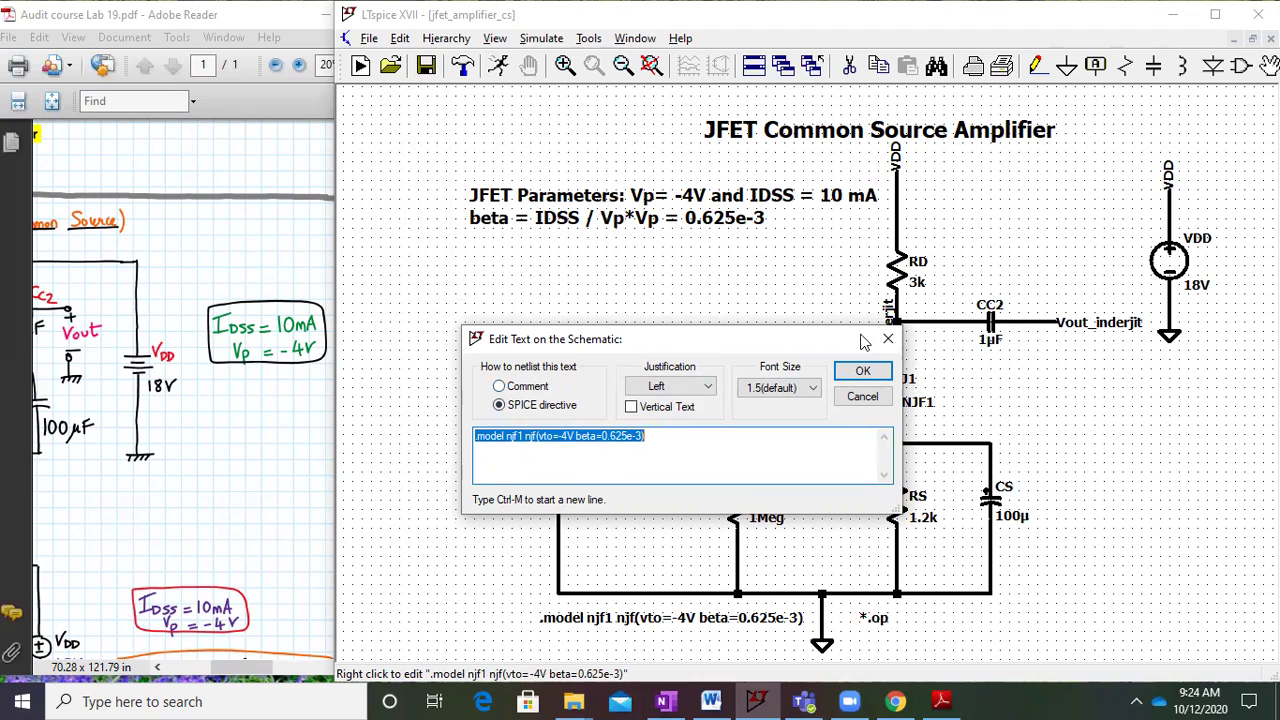
Review the SPICE .model directive that defines the JFET's threshold voltage and beta, and close its text editor
click(646, 440)
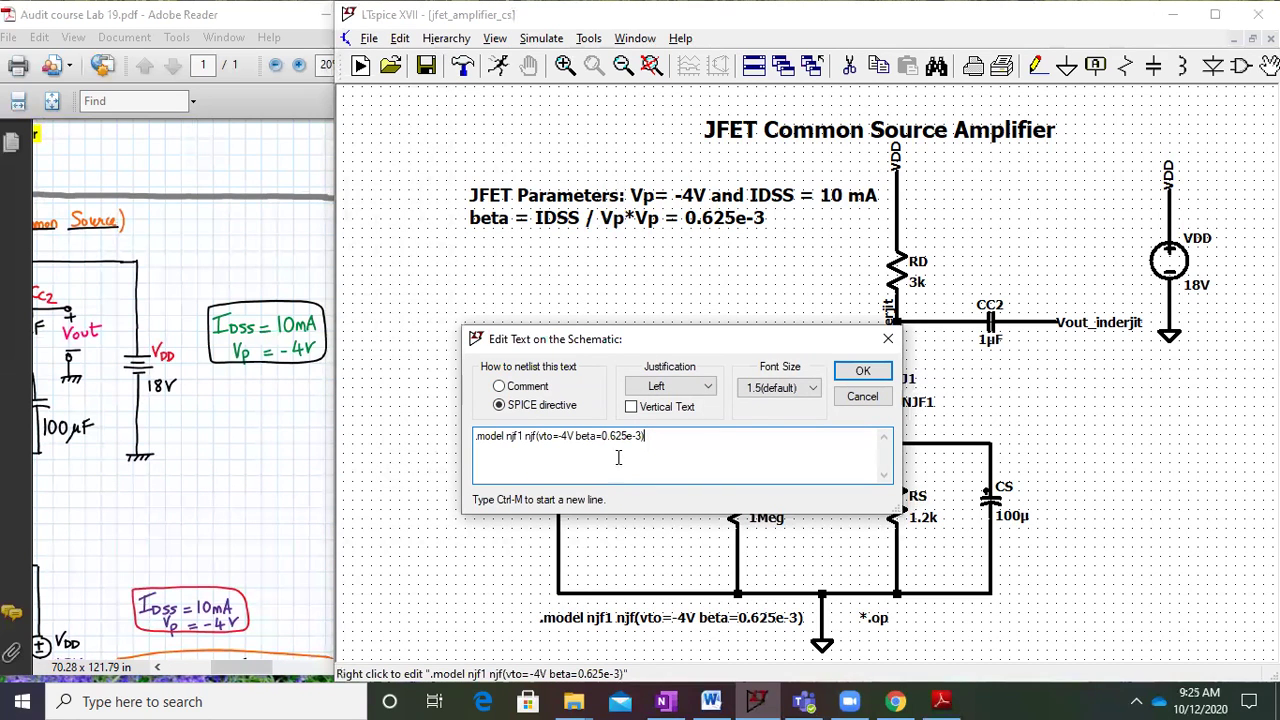
click(860, 371)
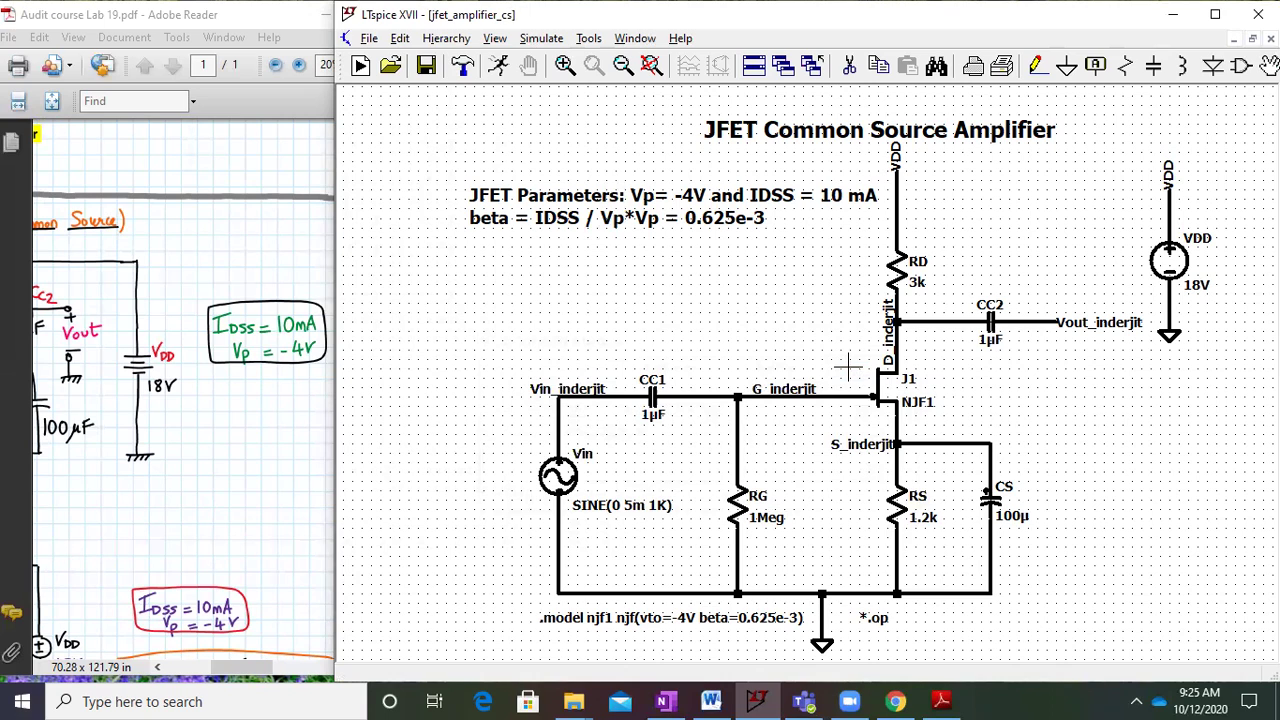
mouse_move(884, 310)
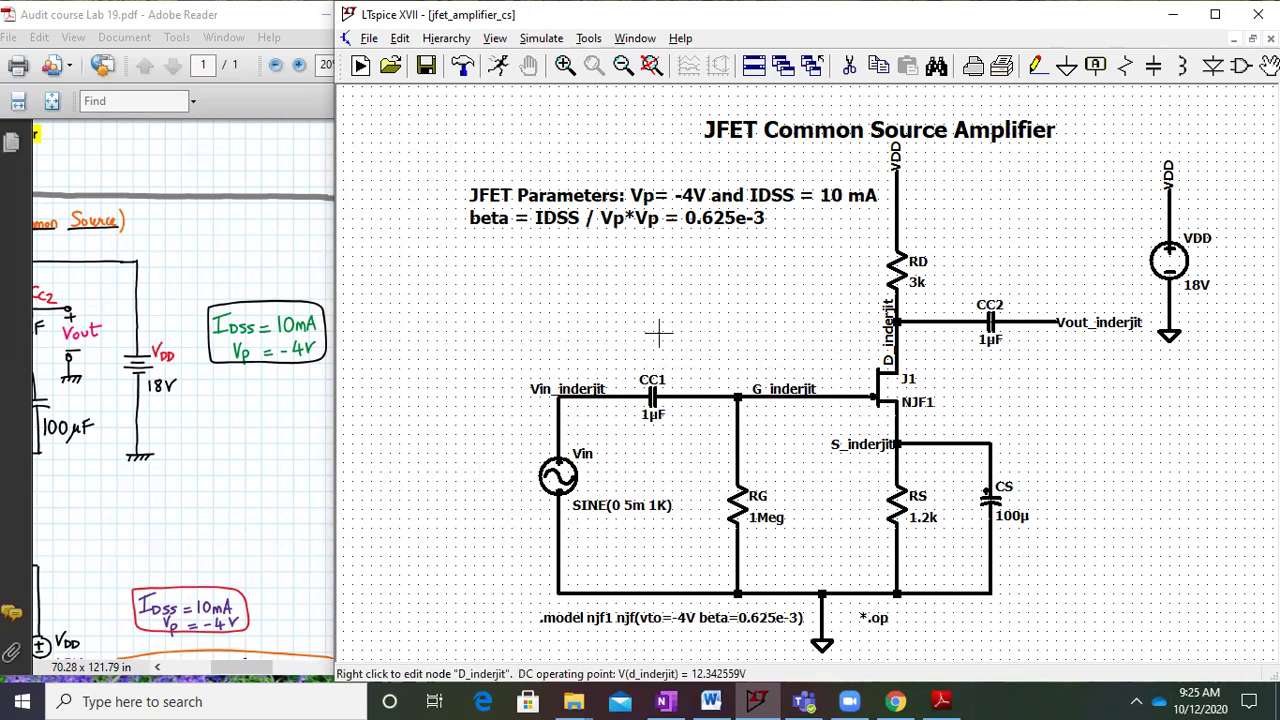
Find the calculated Q-point result in the PDF and show it at 50% zoom beside the schematic
click(295, 424)
scroll(280, 470, down, 10)
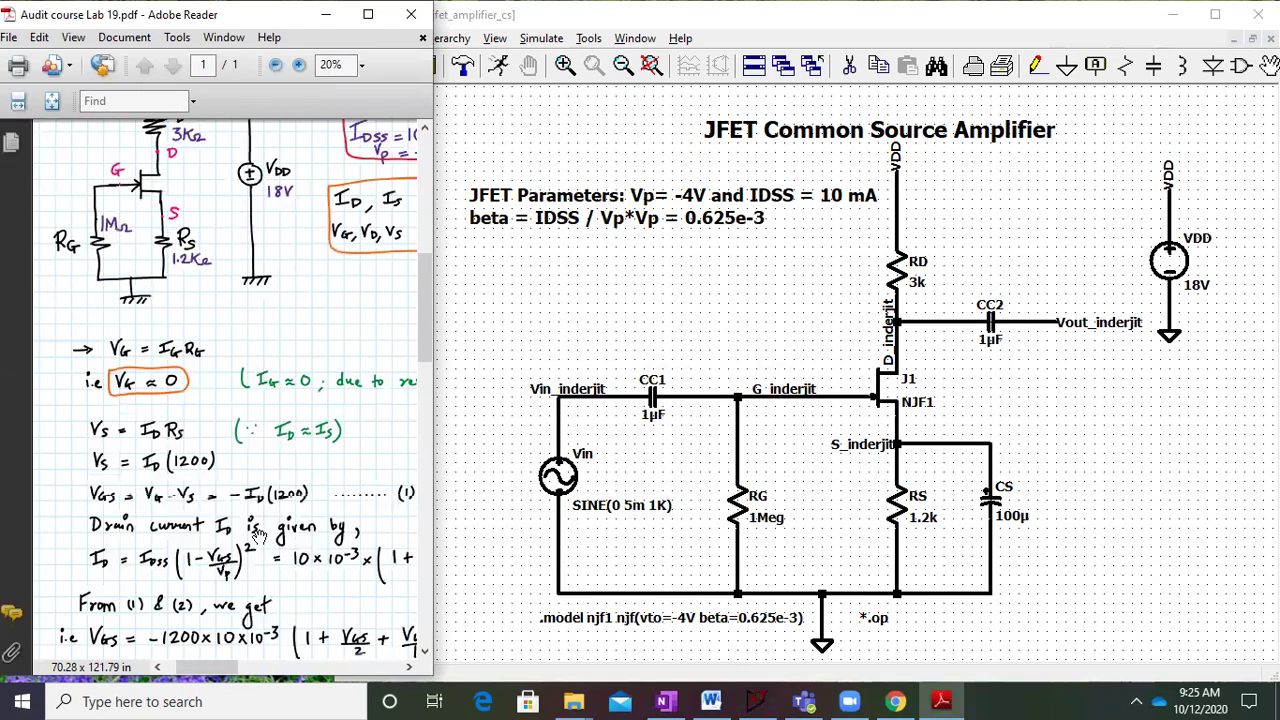
scroll(257, 537, down, 5)
drag(316, 488, 14, 331)
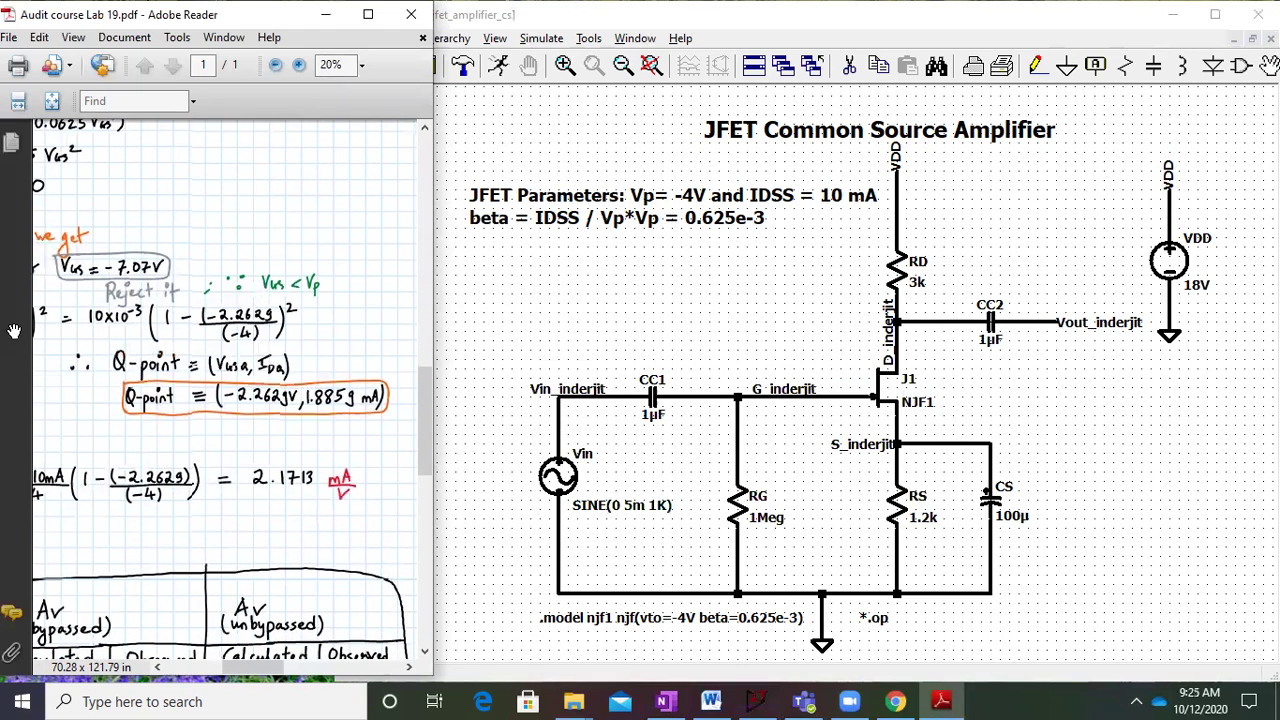
scroll(222, 375, up, 3)
drag(222, 375, 144, 465)
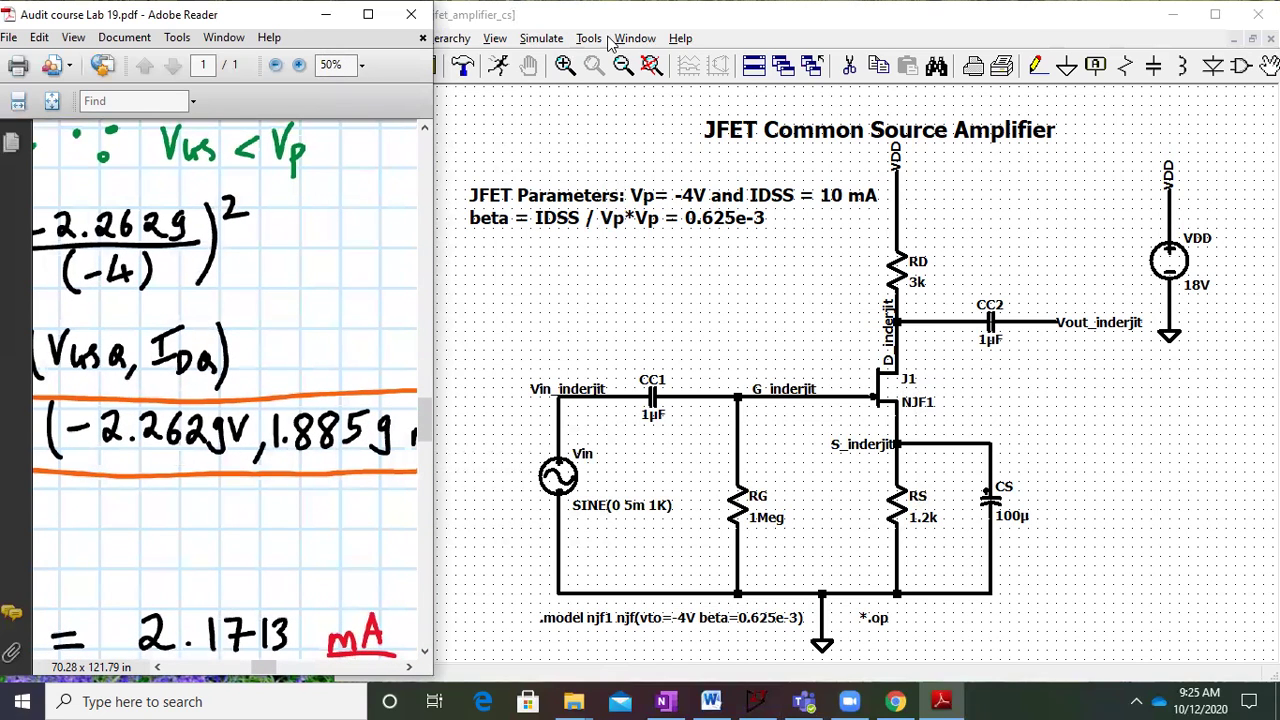
Check the *.op directive text in the LTspice schematic, and delete that directive
click(825, 477)
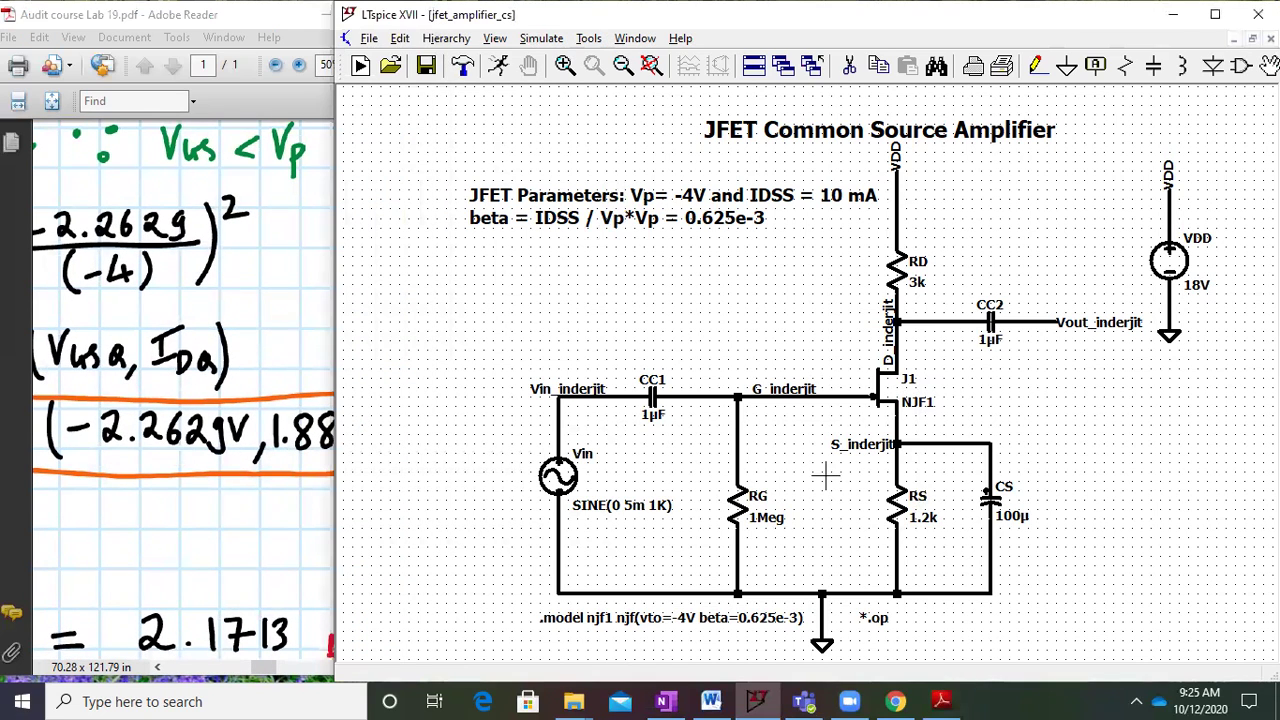
right_click(866, 618)
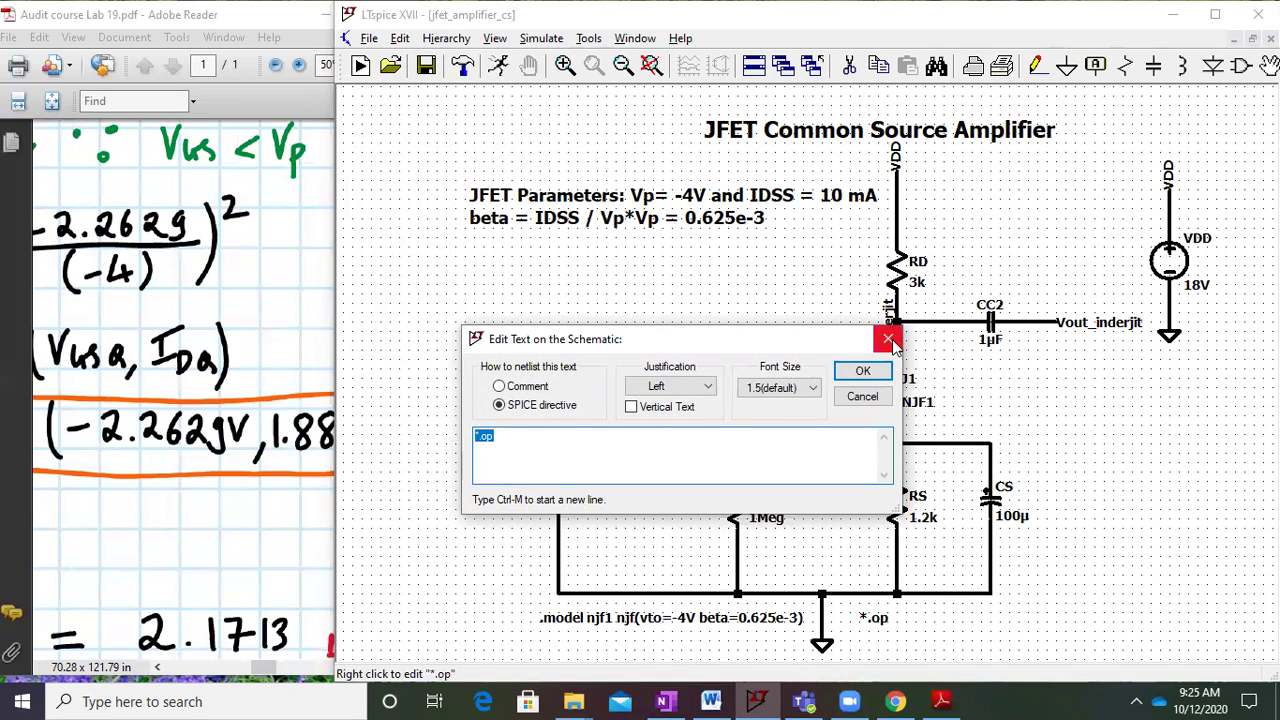
click(886, 332)
click(849, 65)
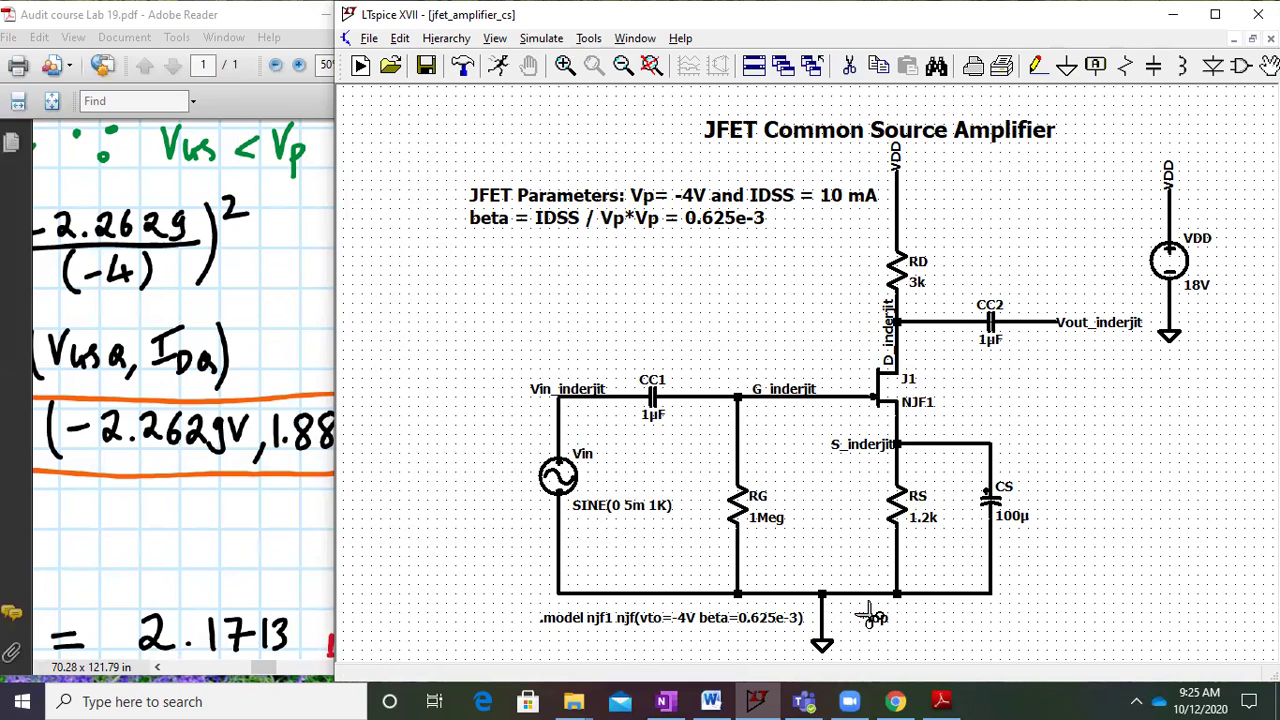
Run a DC operating point simulation with the .op command, and enlarge the text of the operating point results
click(550, 40)
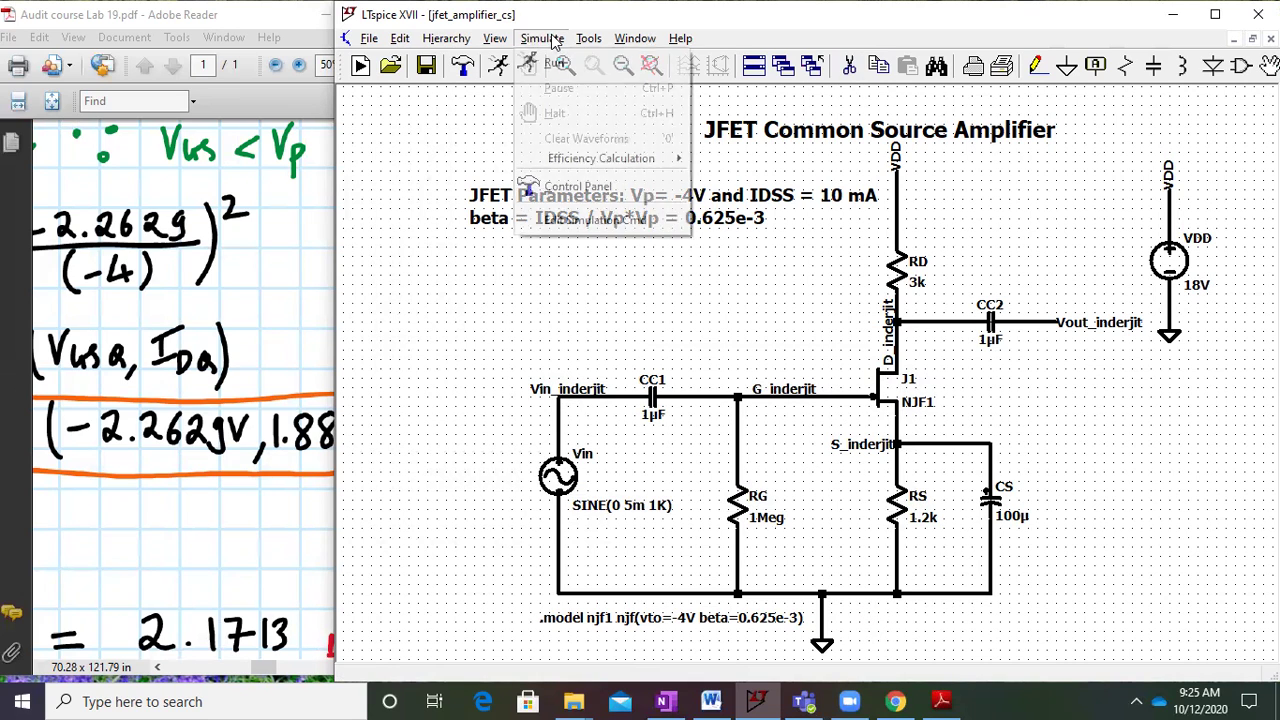
click(553, 63)
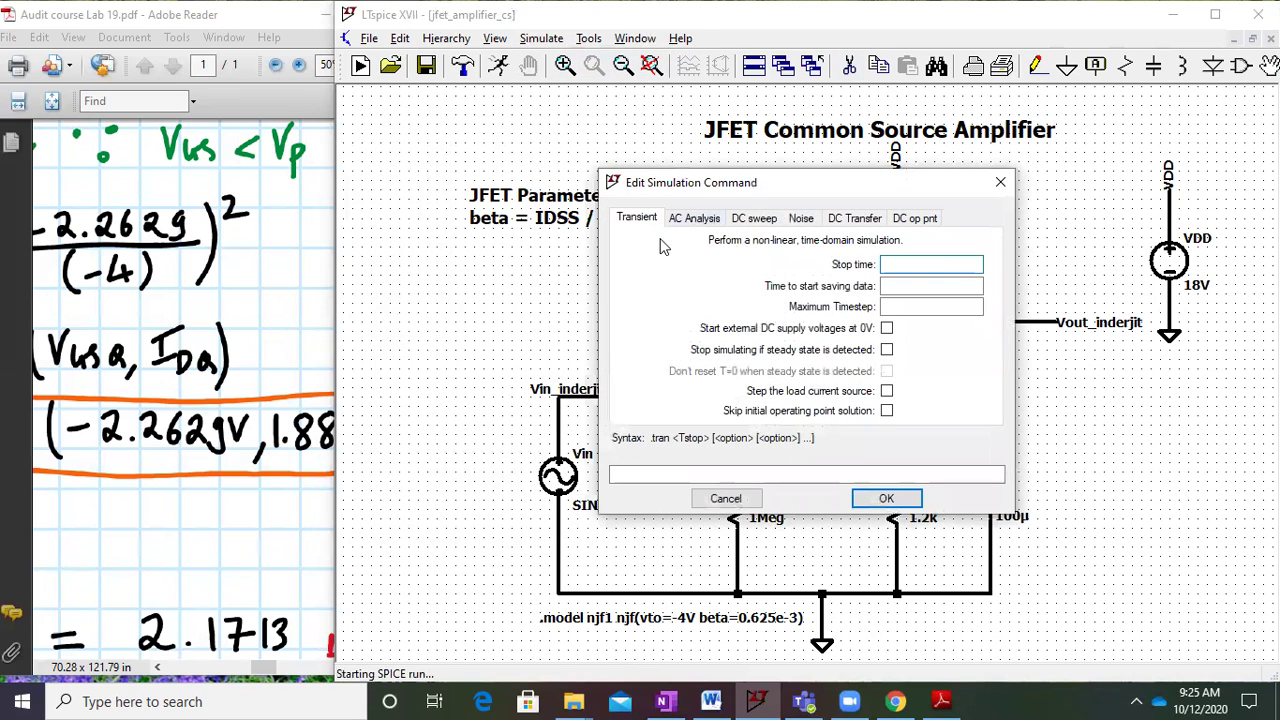
click(916, 219)
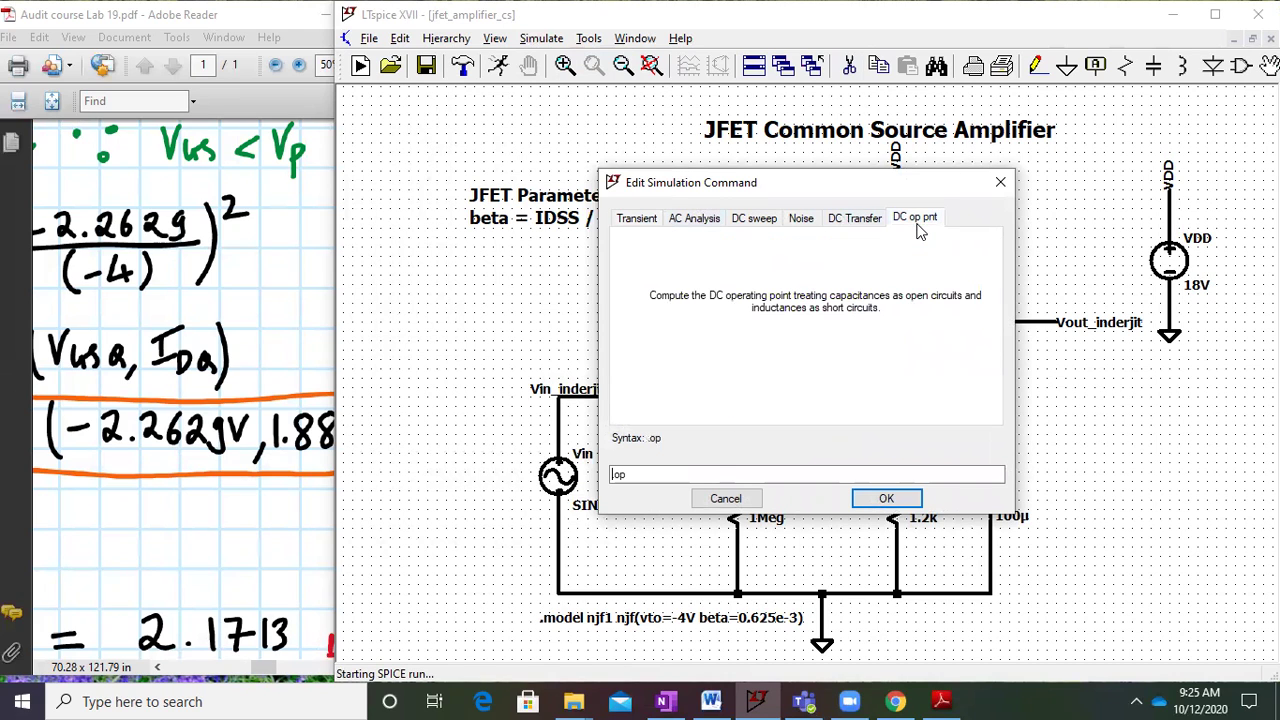
click(886, 498)
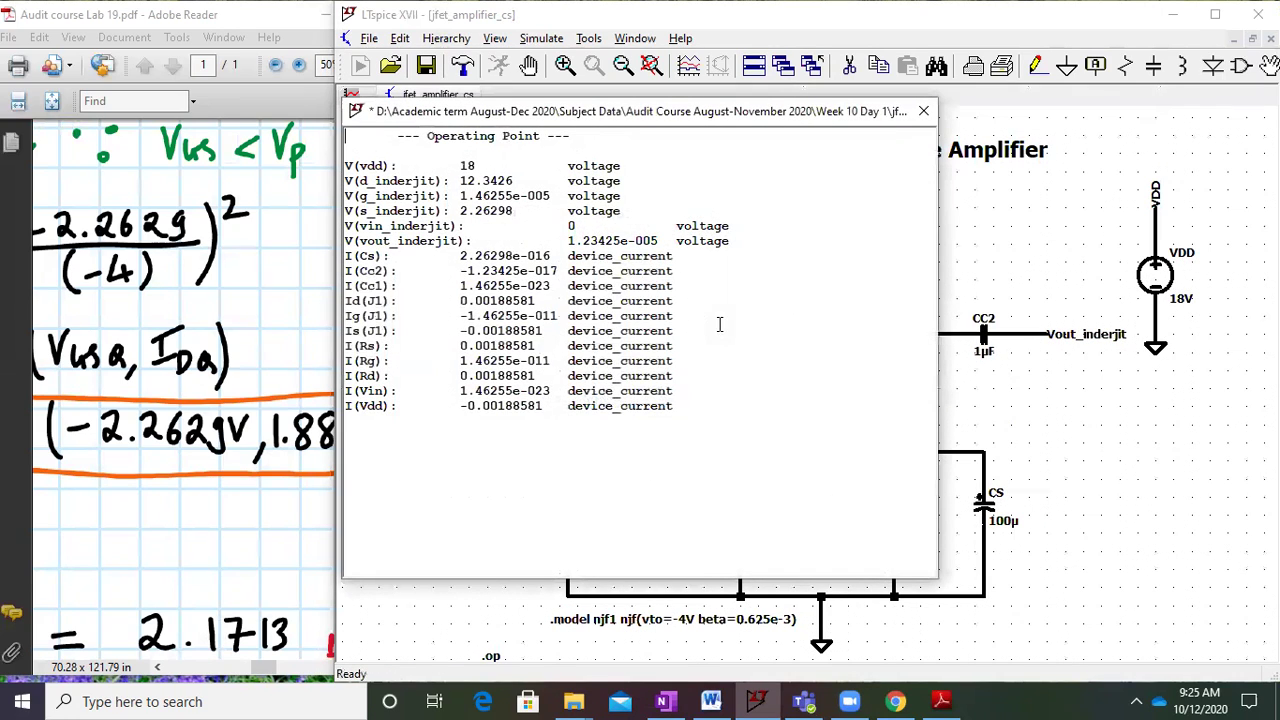
scroll(472, 233, up, 5)
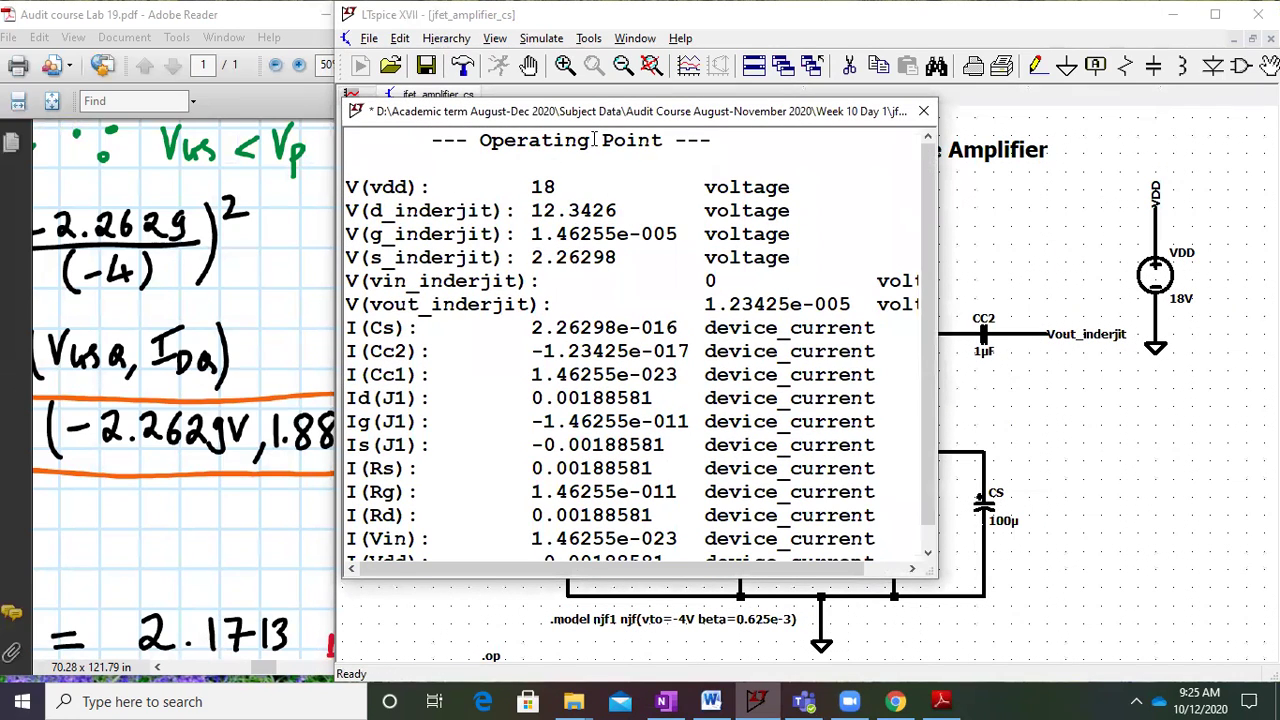
Compare the operating point results with the calculated Q-point in the PDF, and close the results window
drag(718, 112, 827, 110)
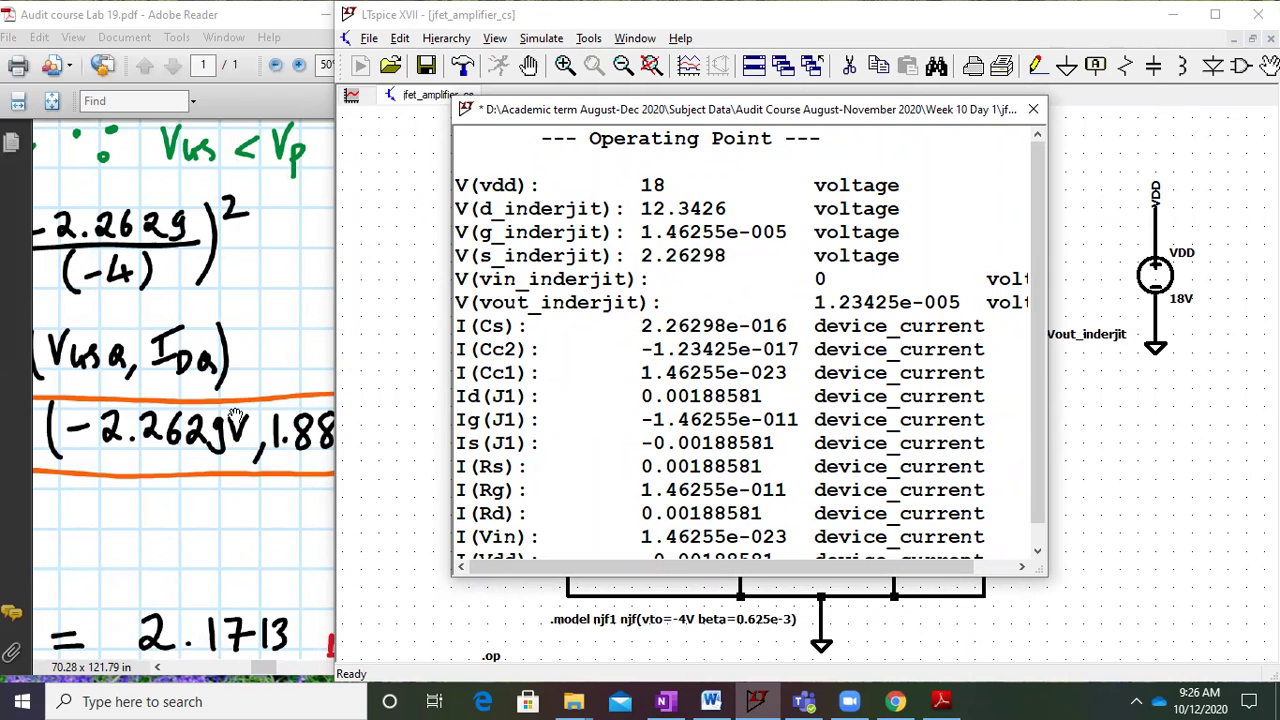
click(282, 462)
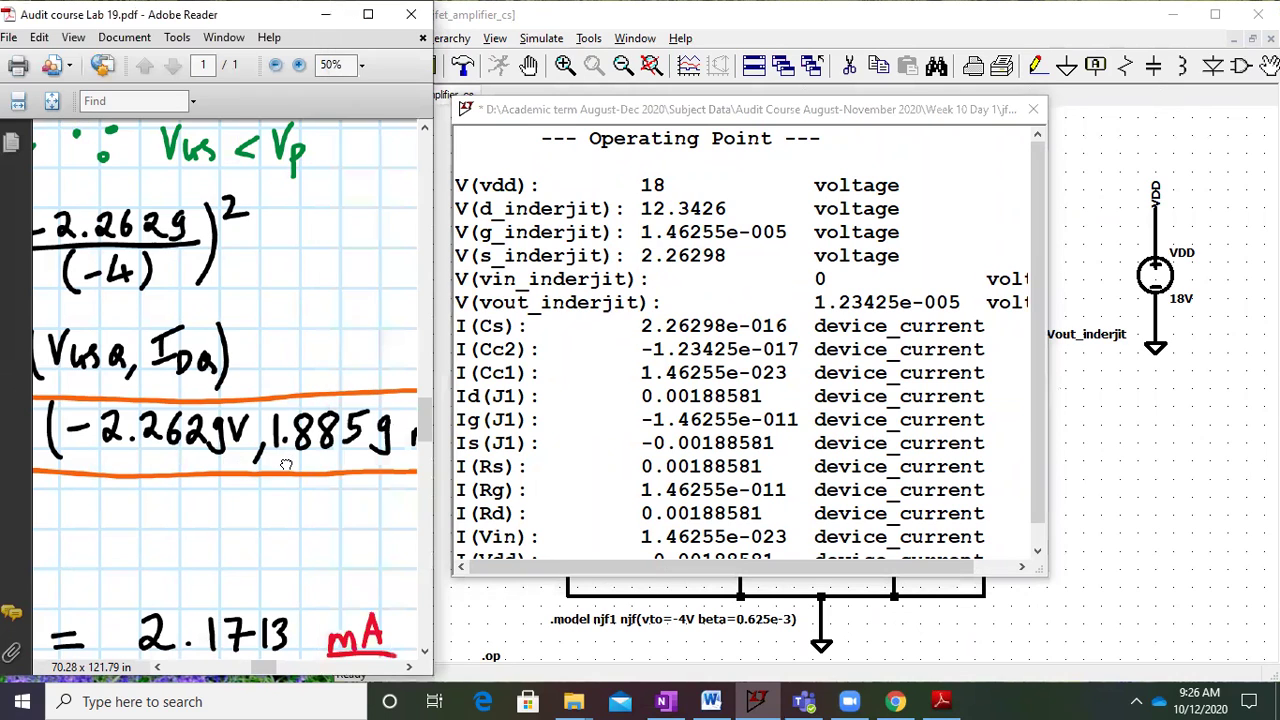
scroll(250, 450, right, 3)
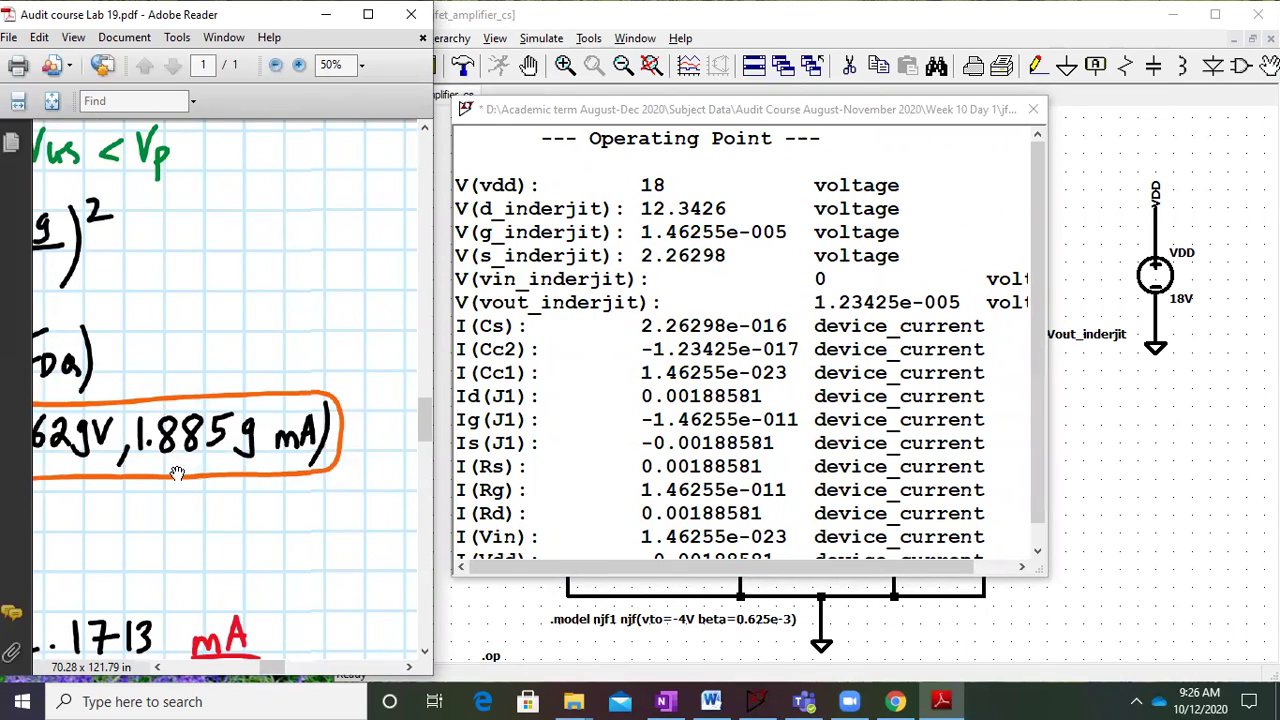
drag(126, 330, 272, 380)
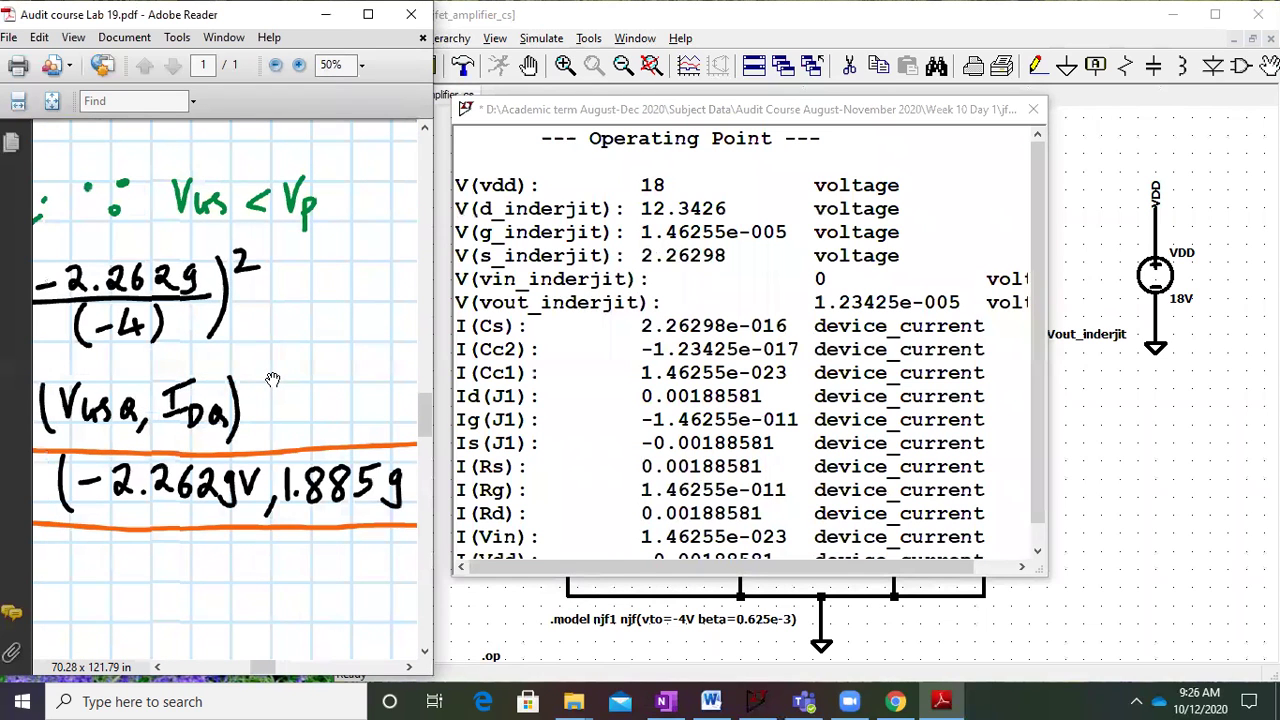
click(1033, 108)
Show the gain columns of the PDF's observation table at 25% zoom, side by side with the whole schematic fitted in its window
ctrl+scroll(192, 374, down, 1)
drag(136, 299, 357, 241)
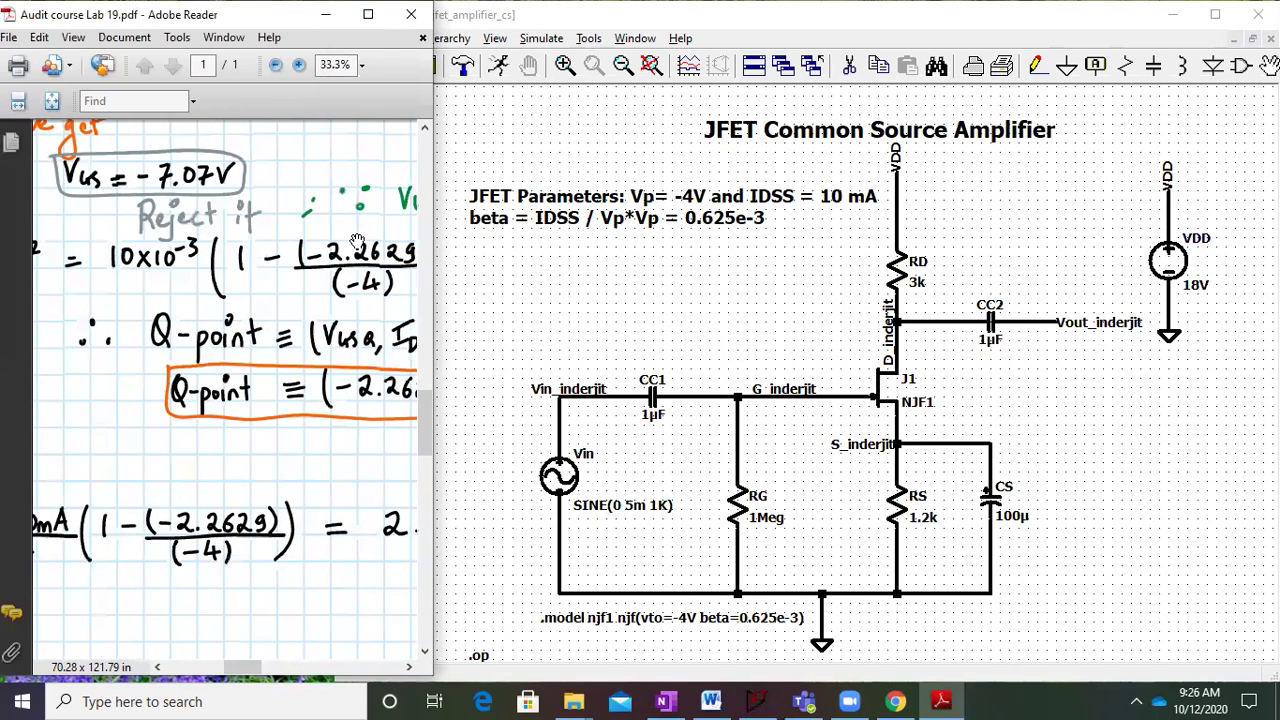
scroll(282, 502, down, 4)
drag(340, 336, 350, 268)
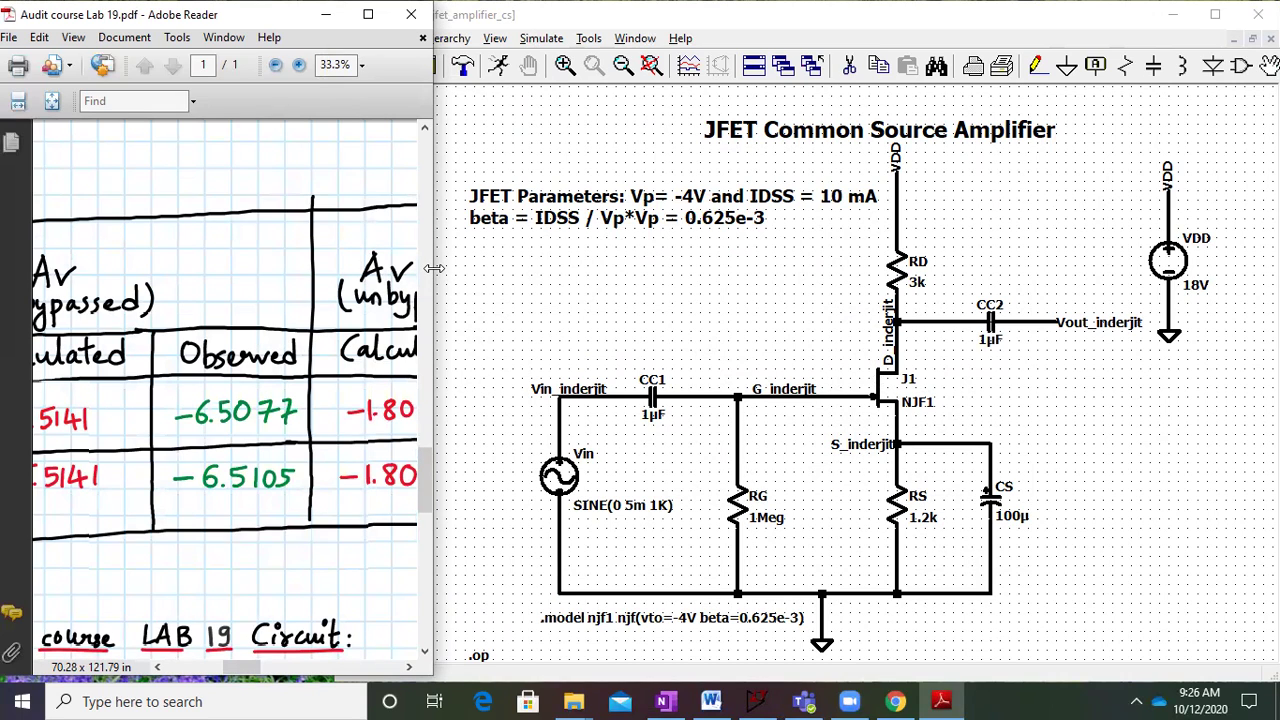
drag(433, 268, 571, 282)
ctrl+scroll(376, 280, down, 1)
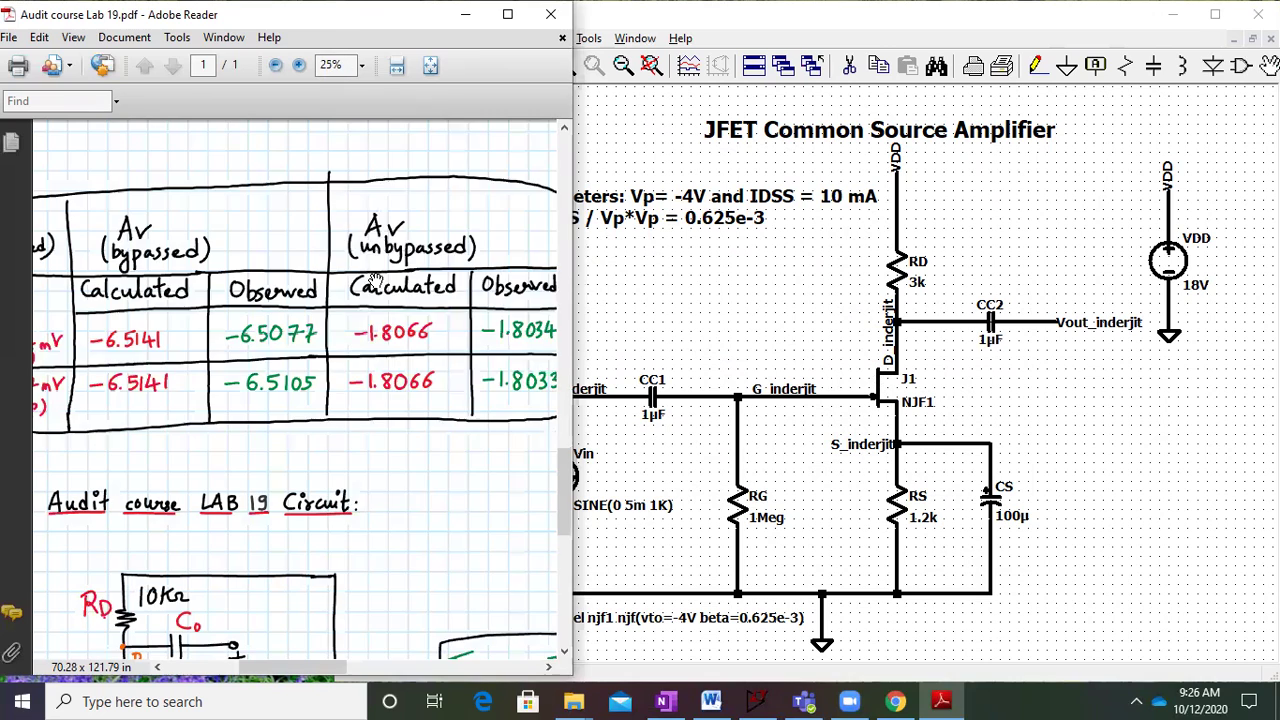
click(762, 311)
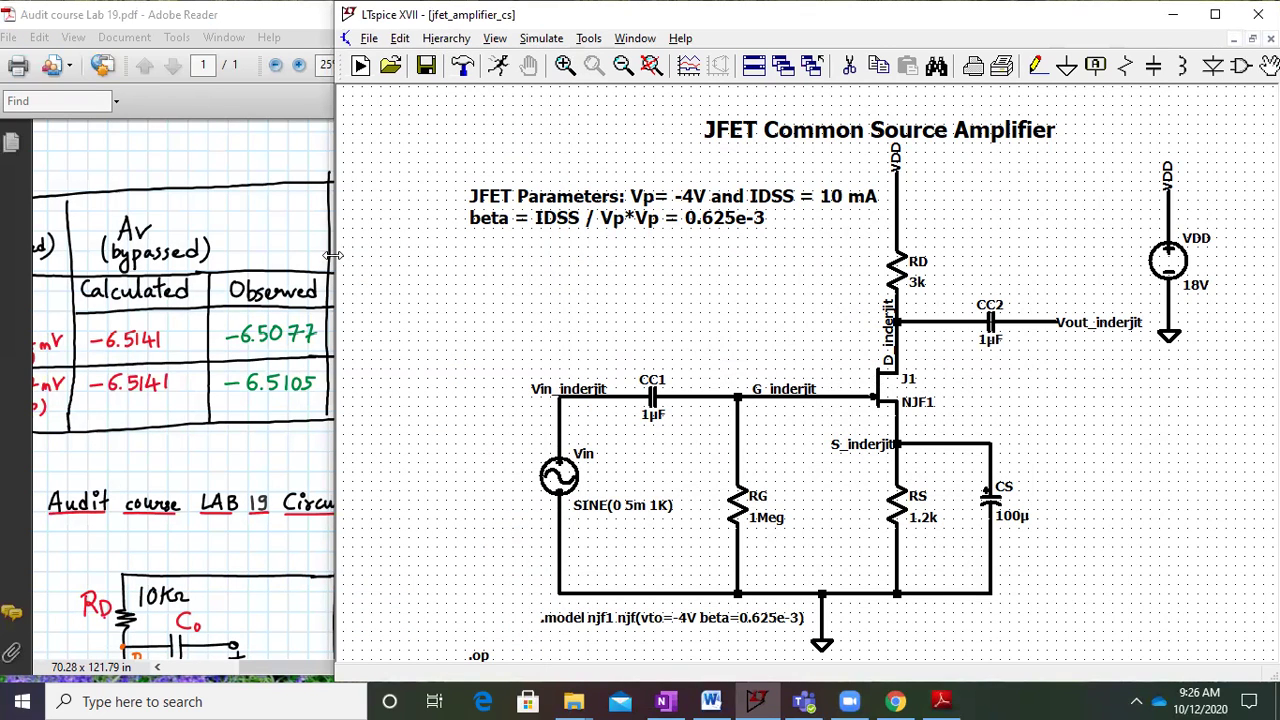
drag(333, 256, 570, 254)
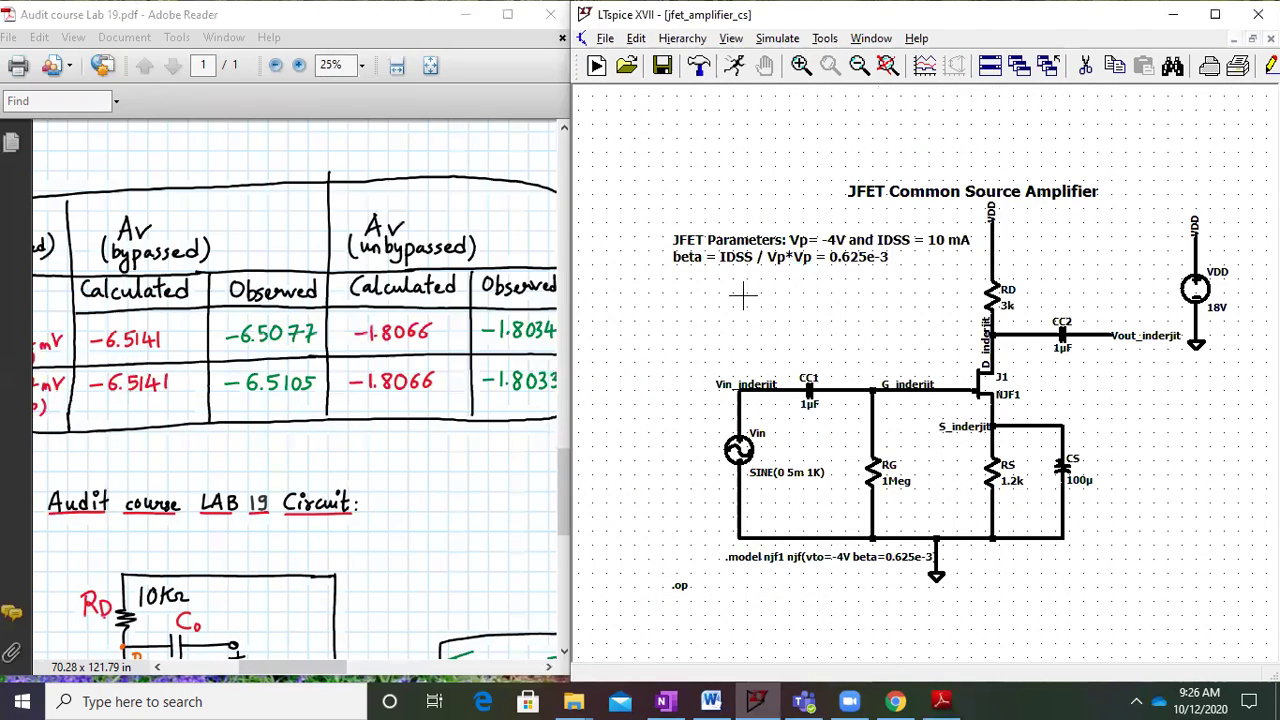
click(887, 66)
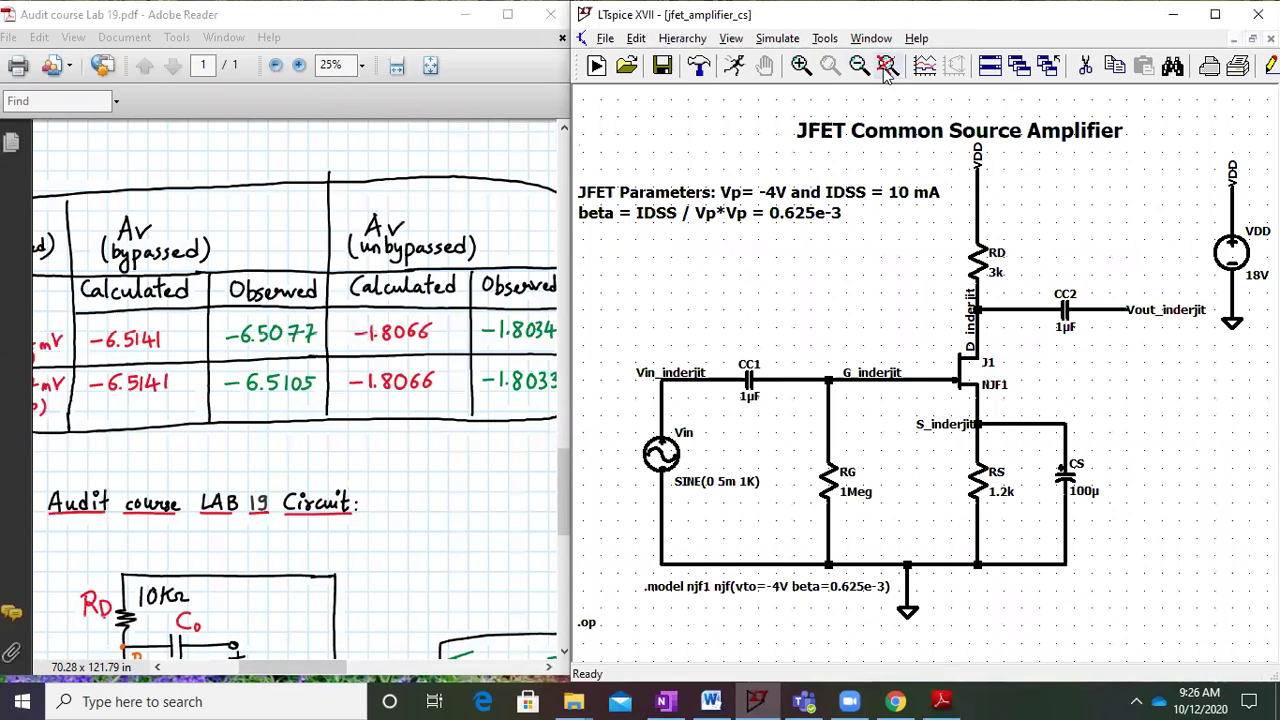
Comment out the .op directive in the schematic by changing it to ;.op
right_click(589, 624)
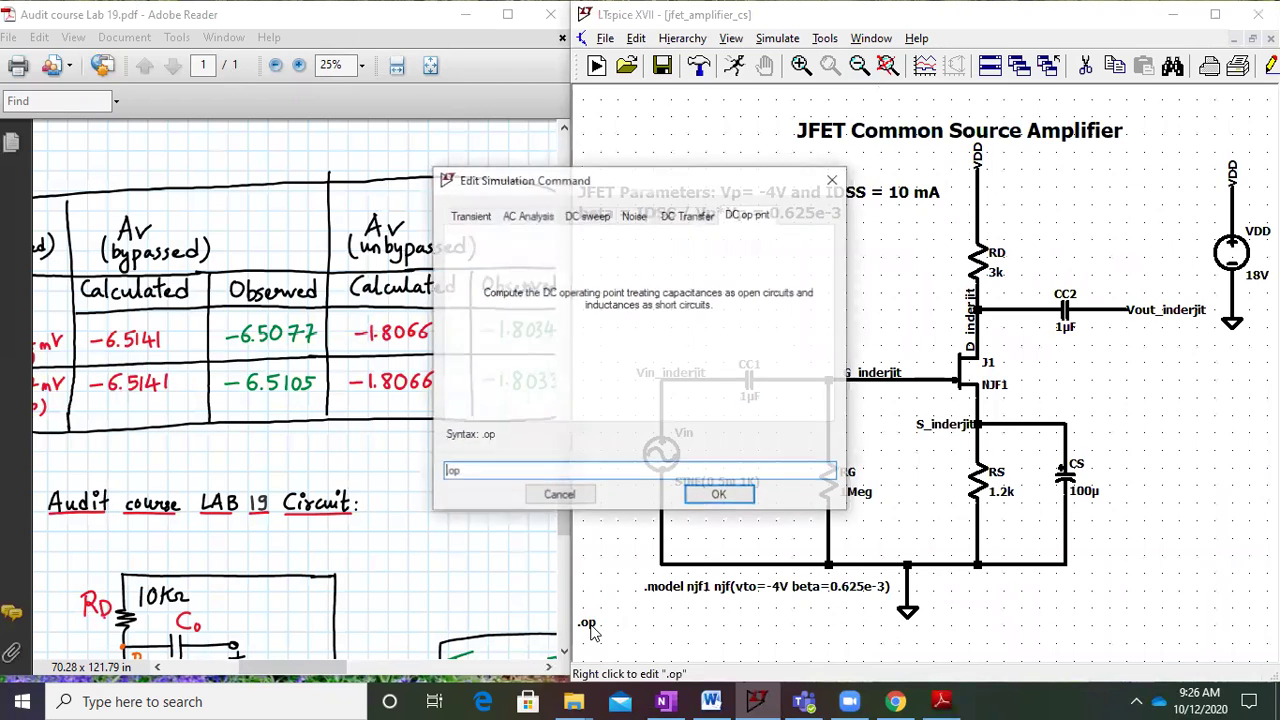
key(BackSpace)
text(;)
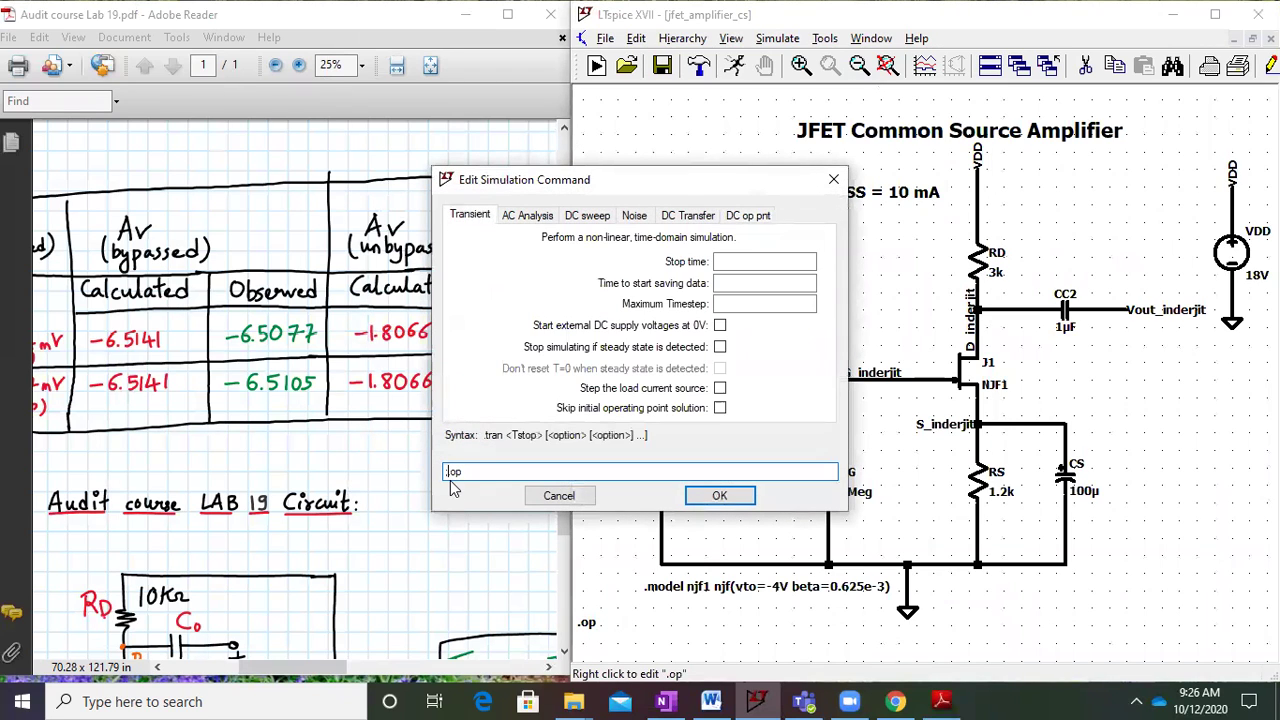
key(Return)
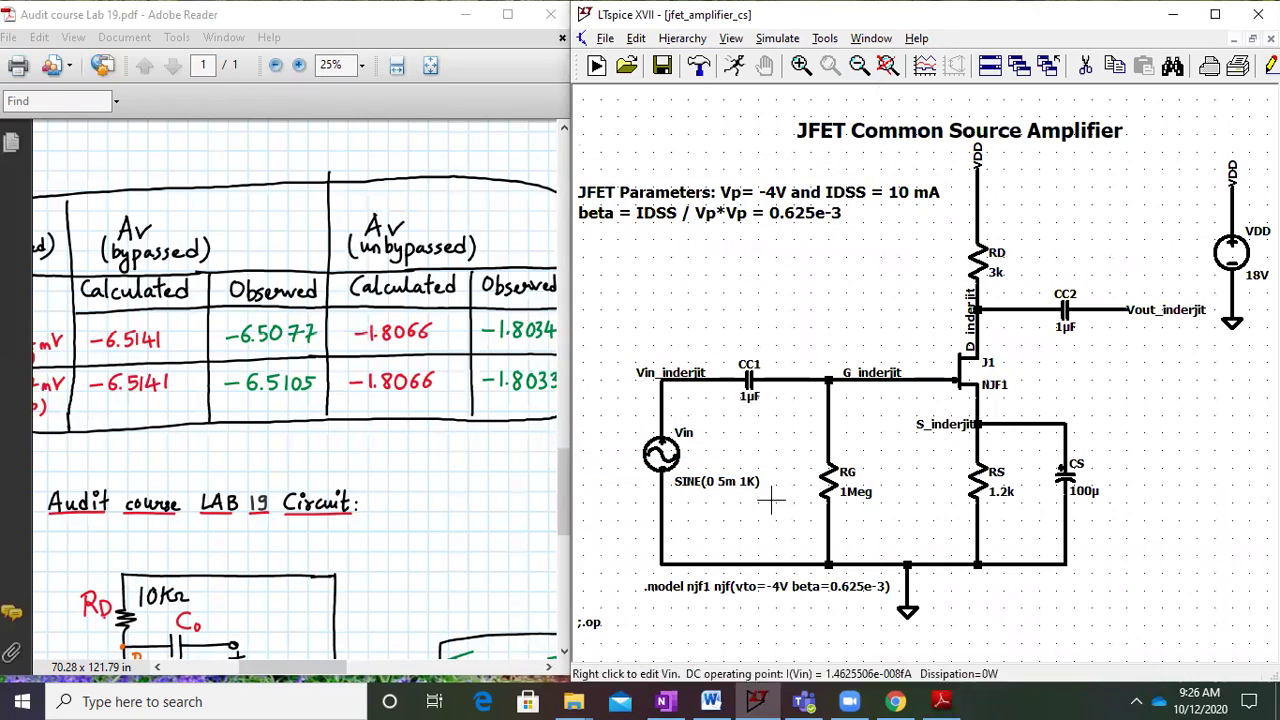
Run a transient simulation of the amplifier with a stop time of 3ms
click(778, 38)
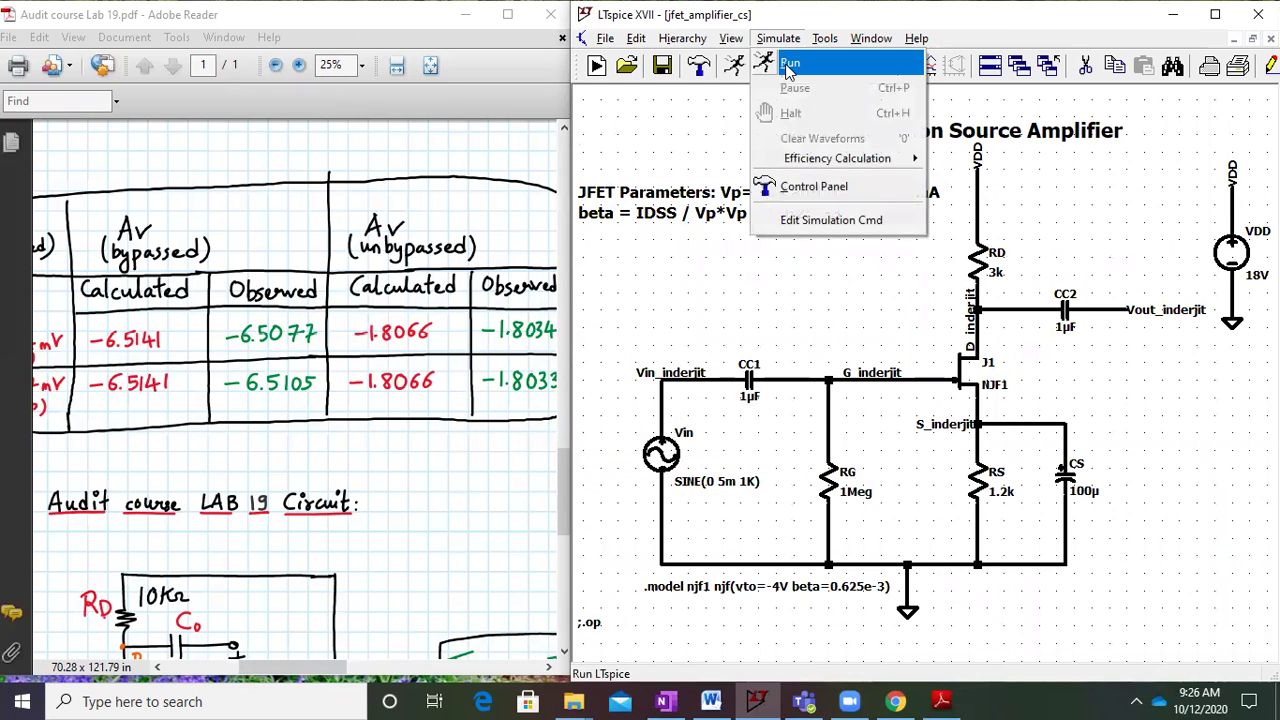
click(792, 55)
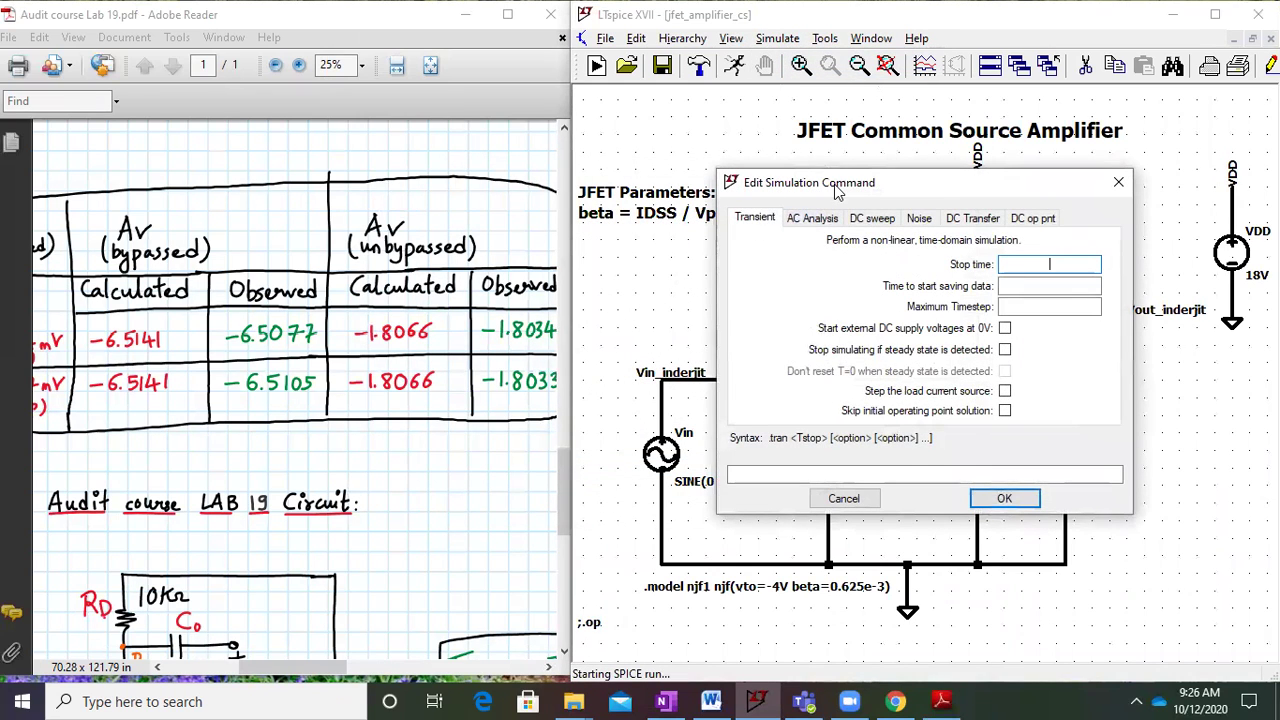
drag(834, 189, 886, 258)
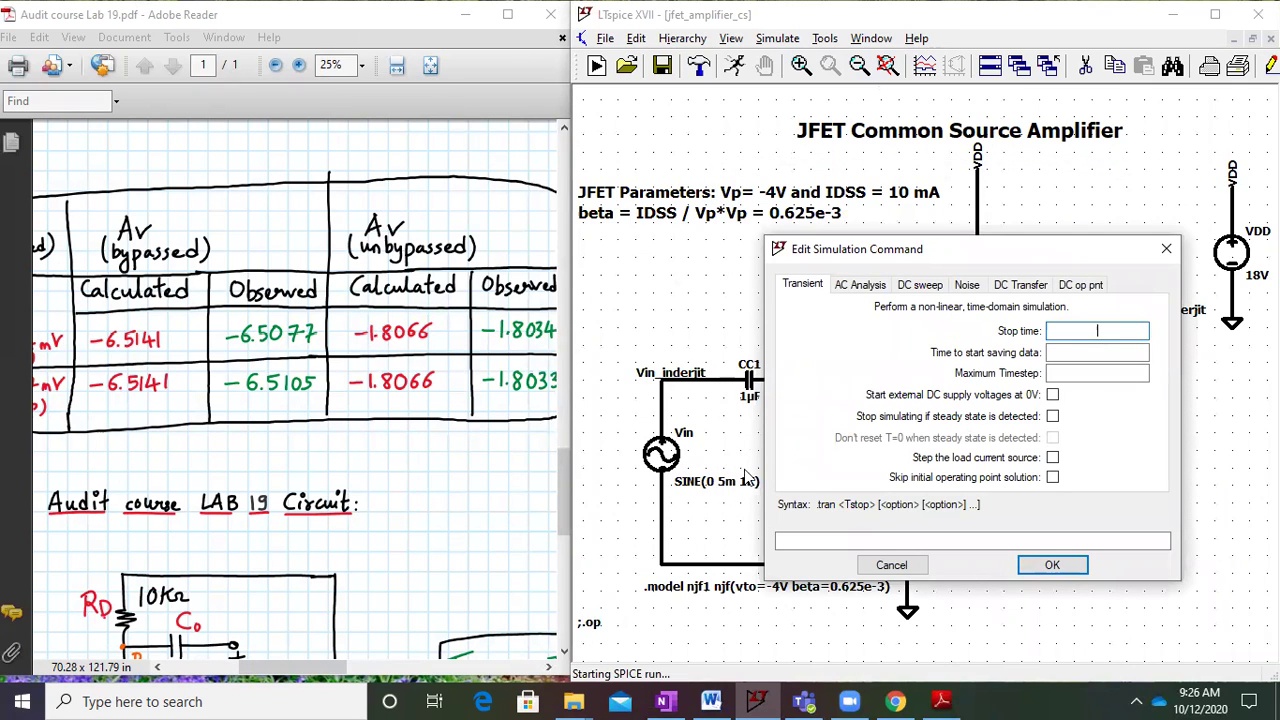
text(3ms)
key(Return)
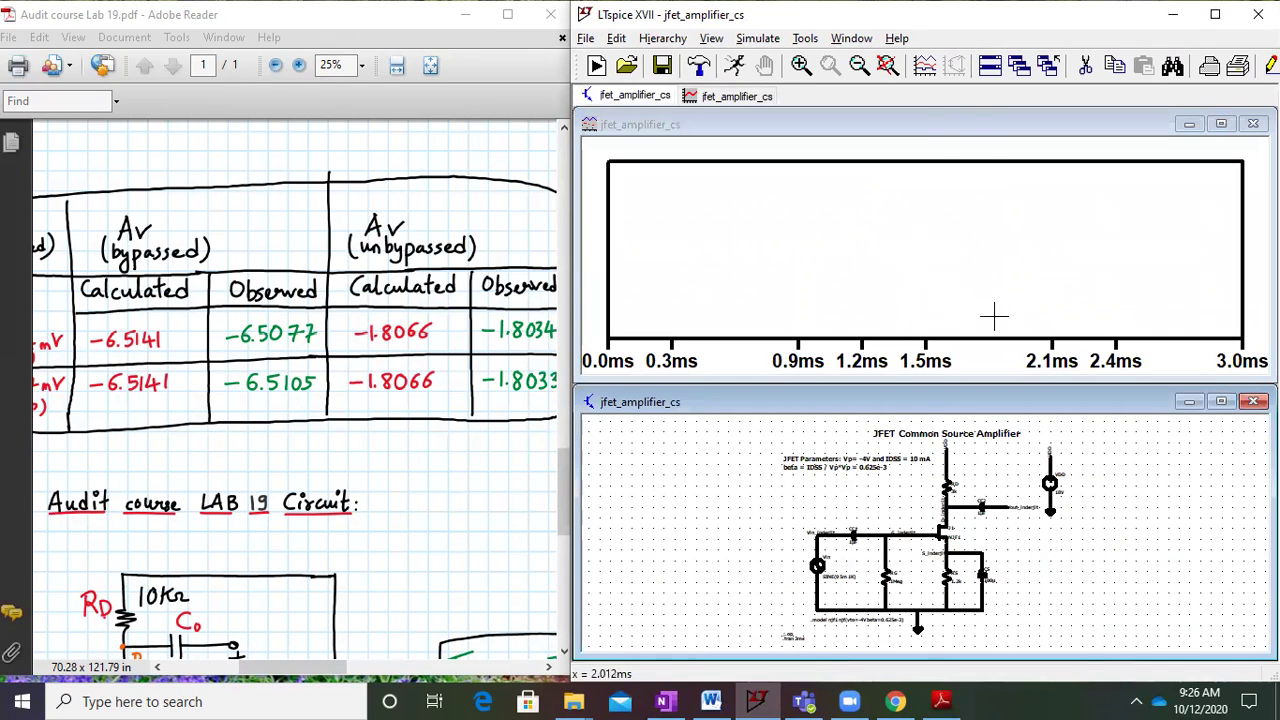
Plot the amplifier's input and output voltage traces together, and maximize the waveform window
right_click(826, 215)
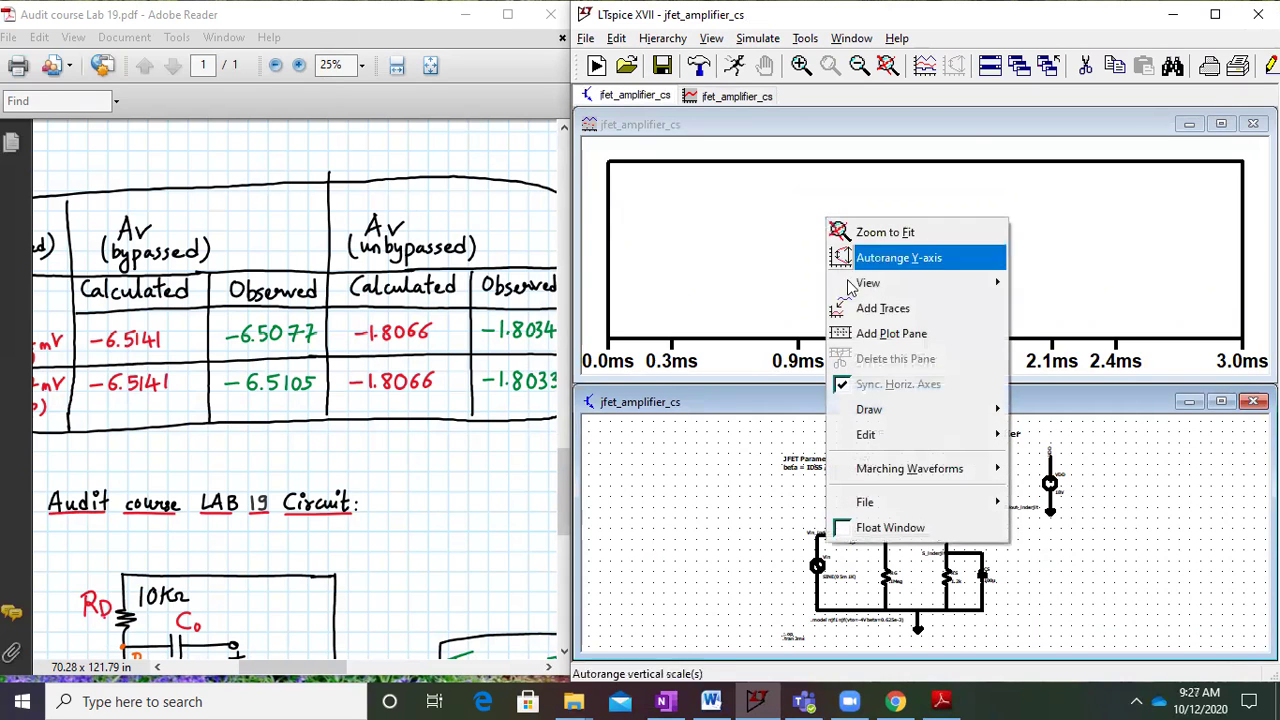
click(862, 308)
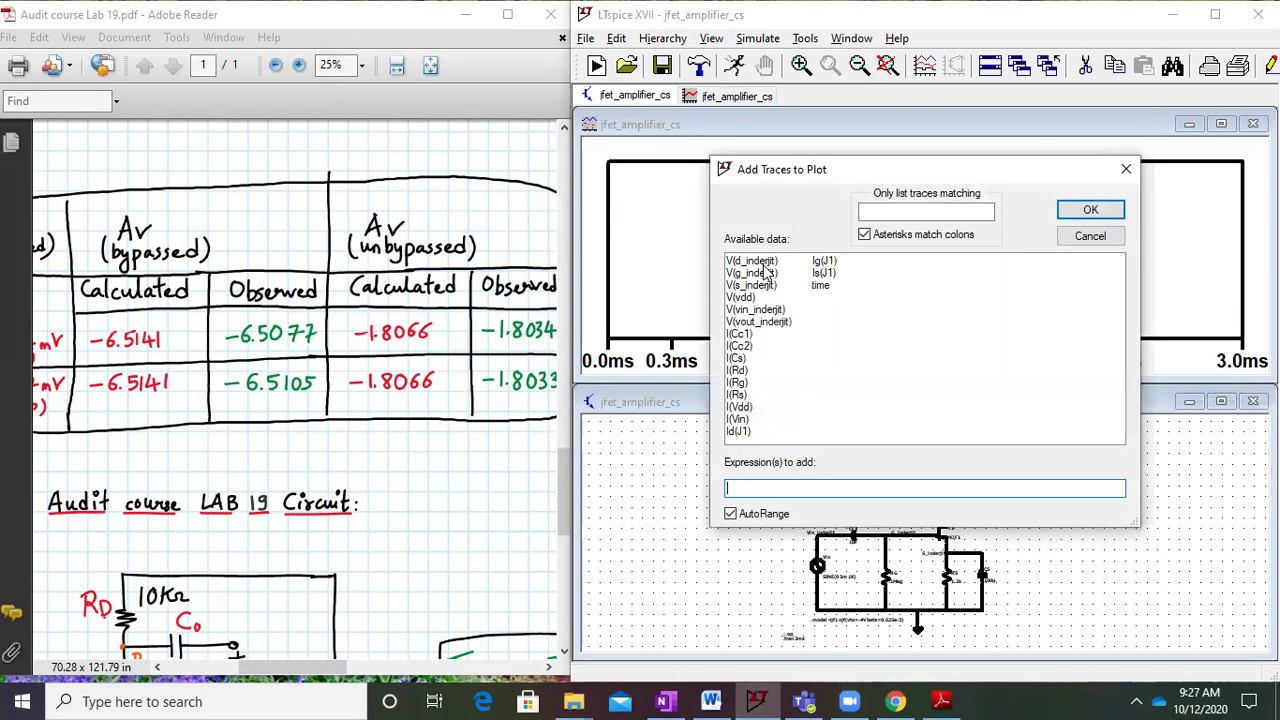
click(762, 309)
click(1084, 211)
right_click(768, 240)
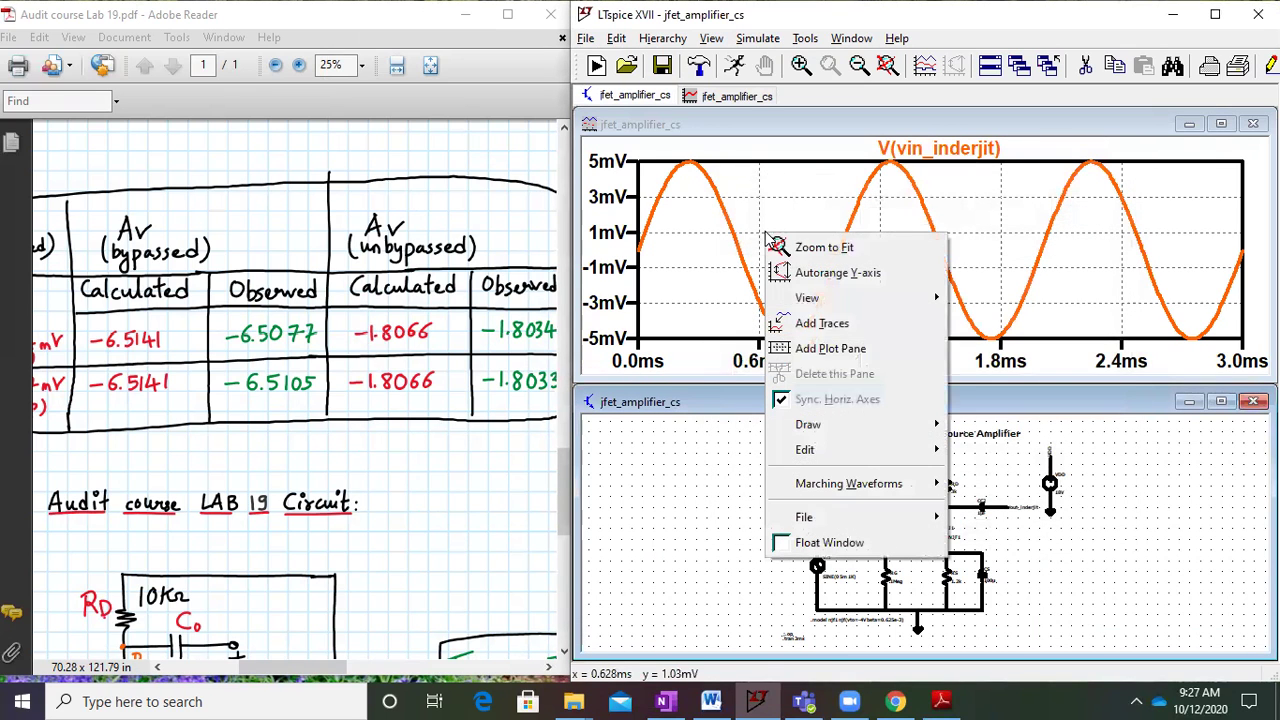
click(815, 323)
click(768, 322)
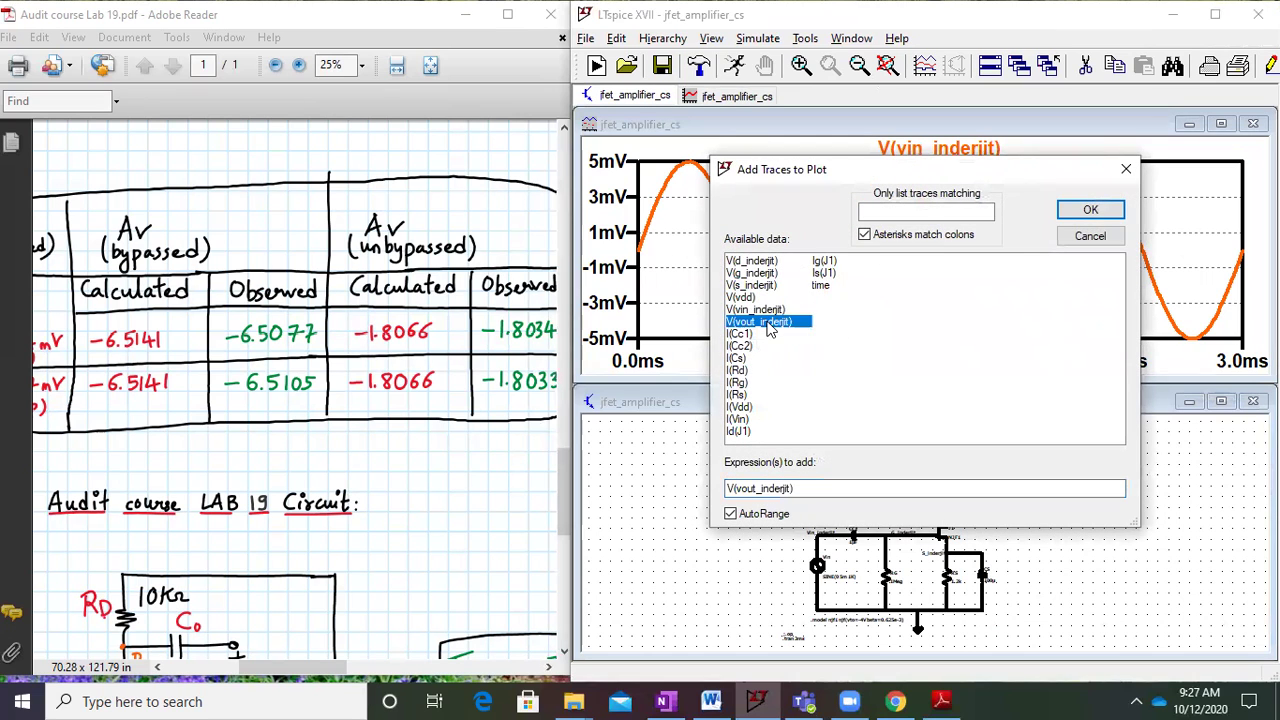
click(1084, 211)
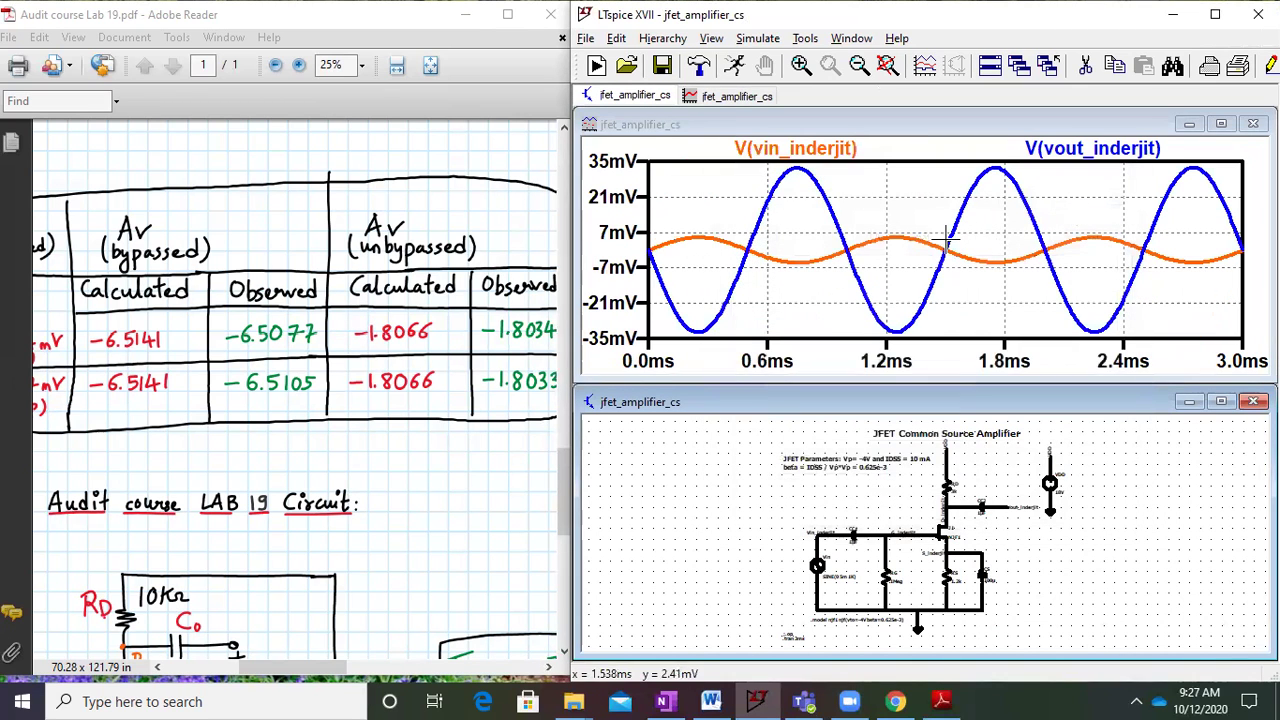
click(1222, 124)
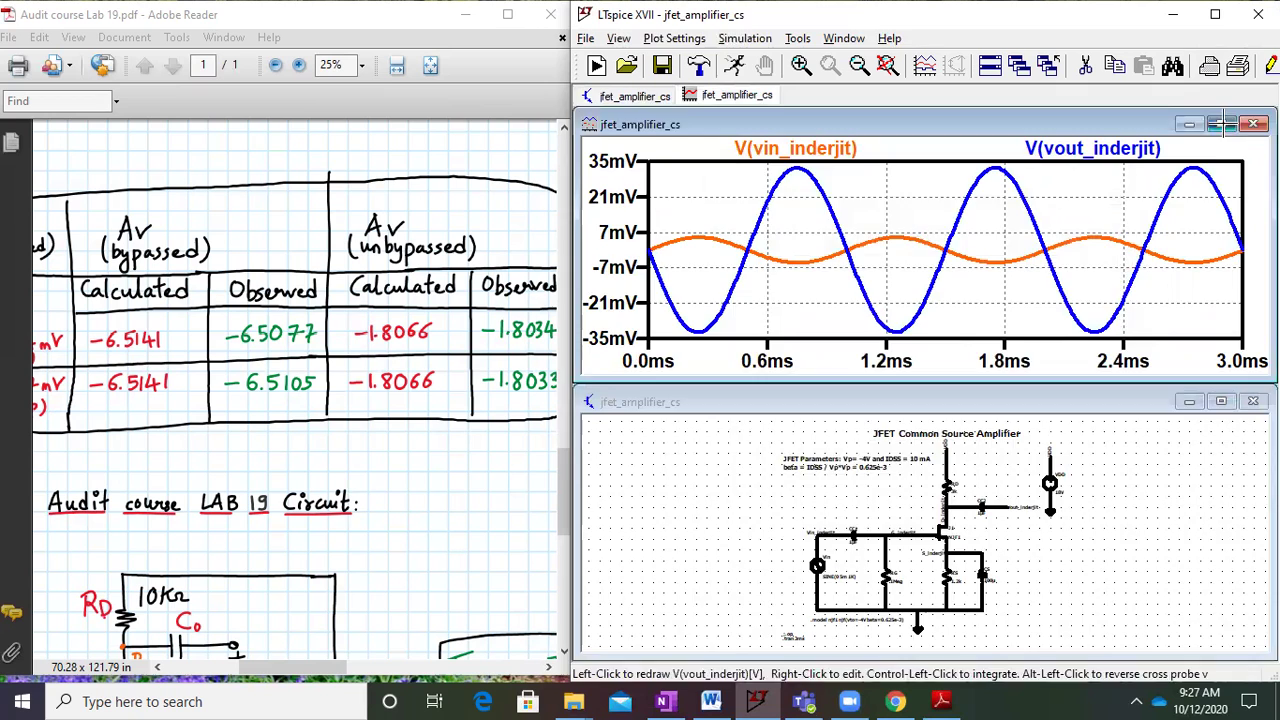
click(1222, 124)
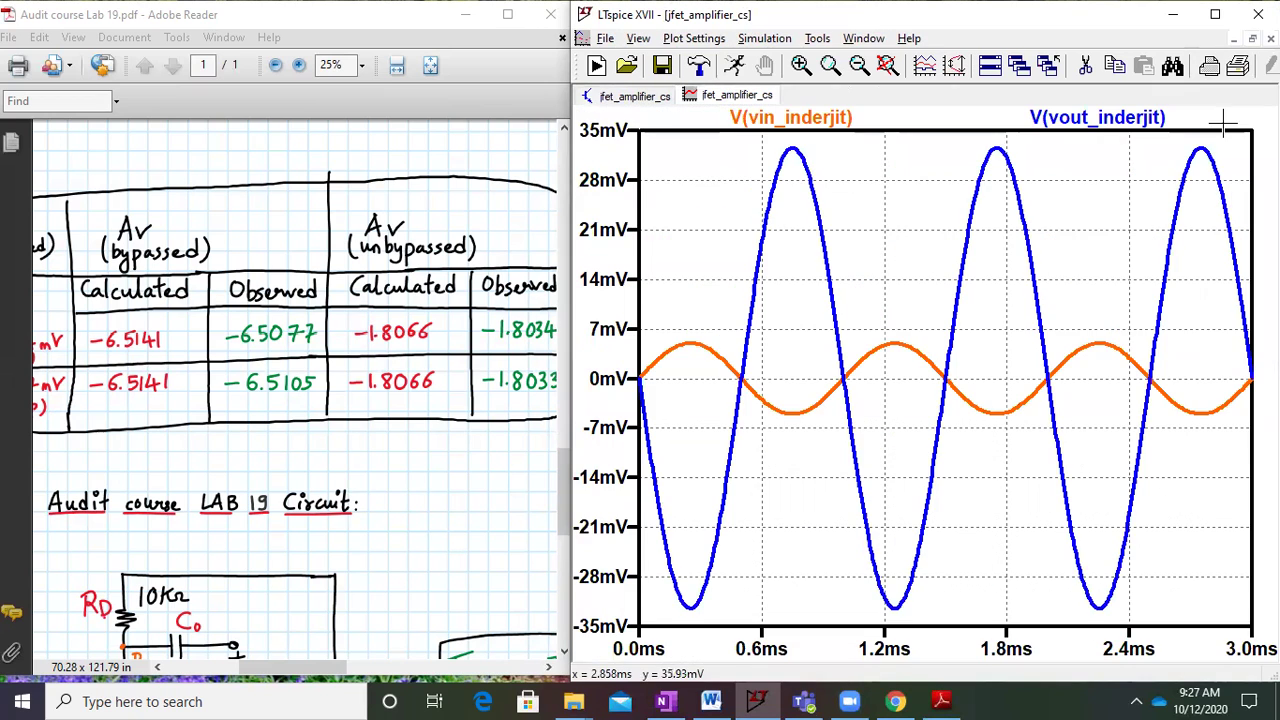
Measure the output's peak-to-peak voltage by placing one cursor on its positive peak near 1.75 ms and another on its negative peak near 1.24 ms
click(1110, 120)
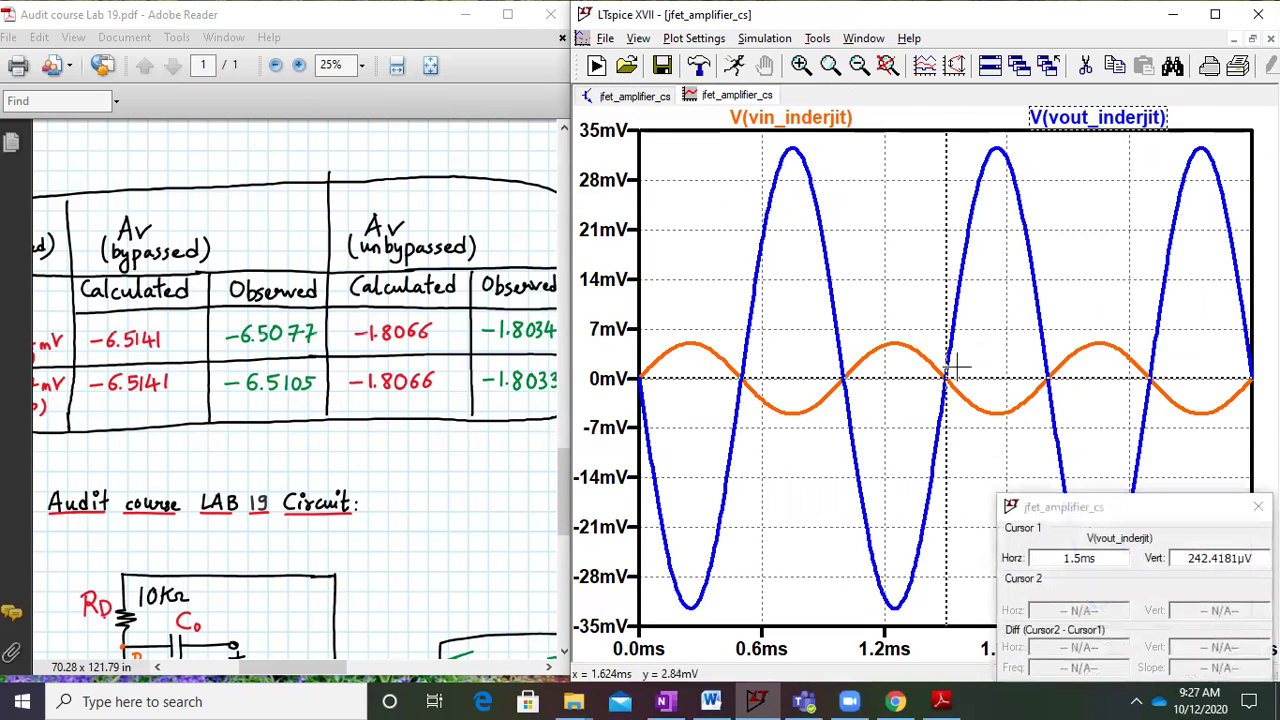
drag(948, 368, 997, 196)
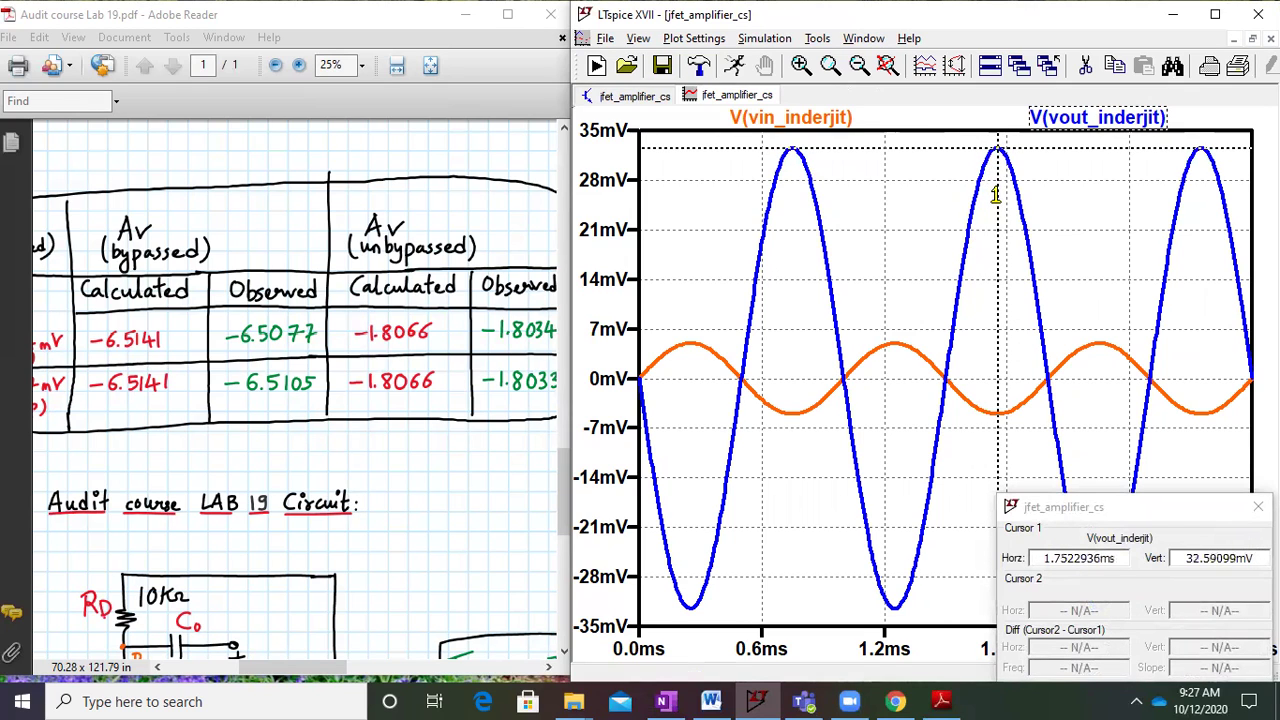
click(1085, 118)
drag(944, 372, 892, 416)
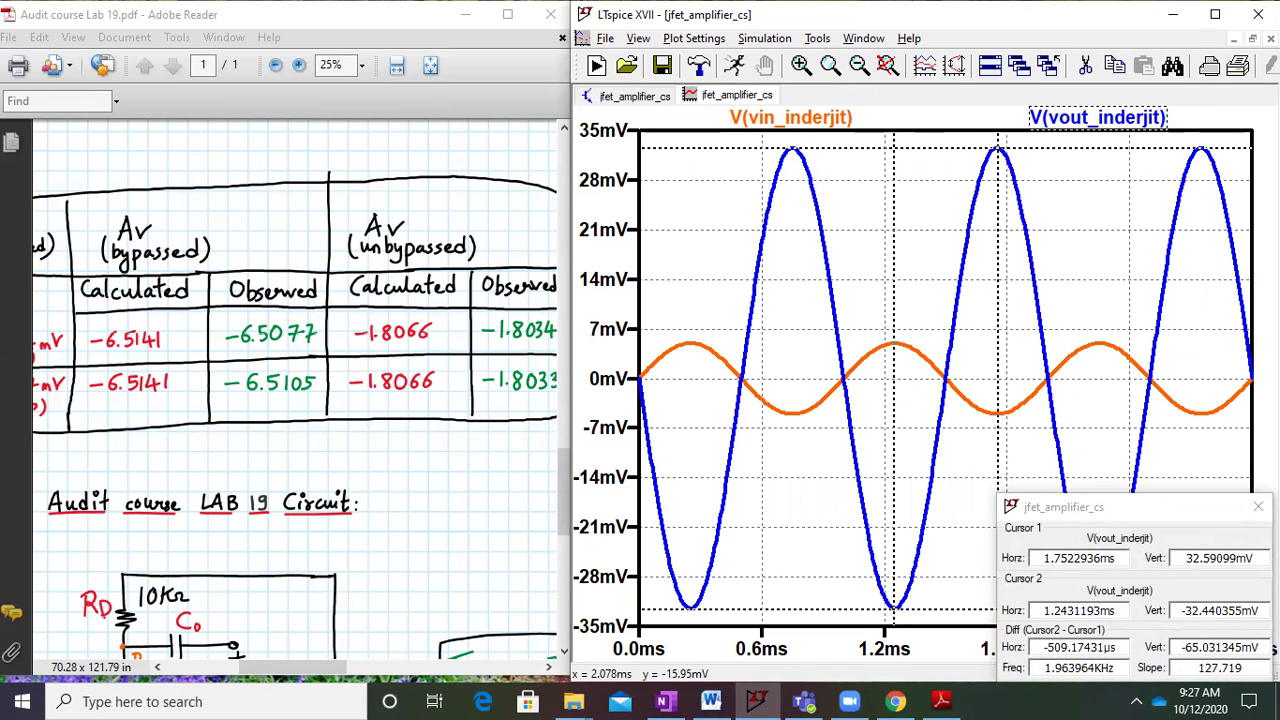
Compare the simulated output swing for the 5m sine input with the bypassed output voltage and gain values in the PDF's observation table
mouse_move(225, 380)
mouse_down()
mouse_move(297, 397)
mouse_move(482, 396)
mouse_up()
drag(65, 449, 128, 459)
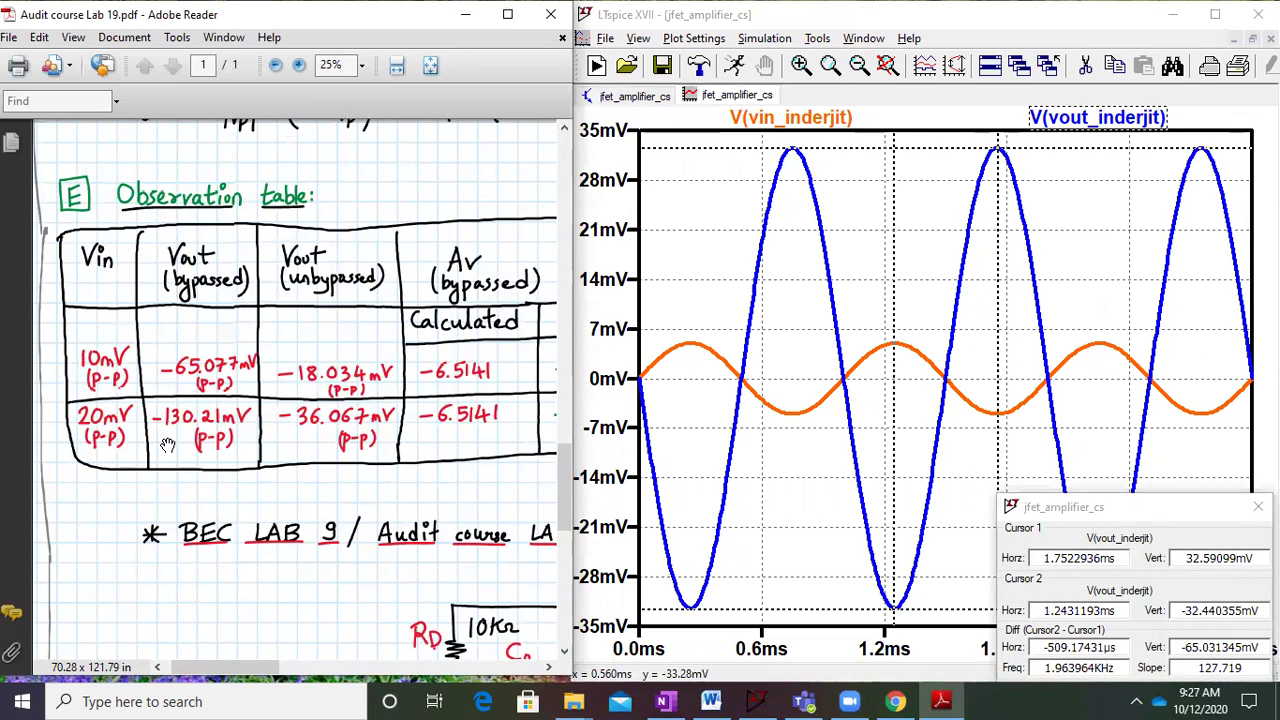
click(625, 95)
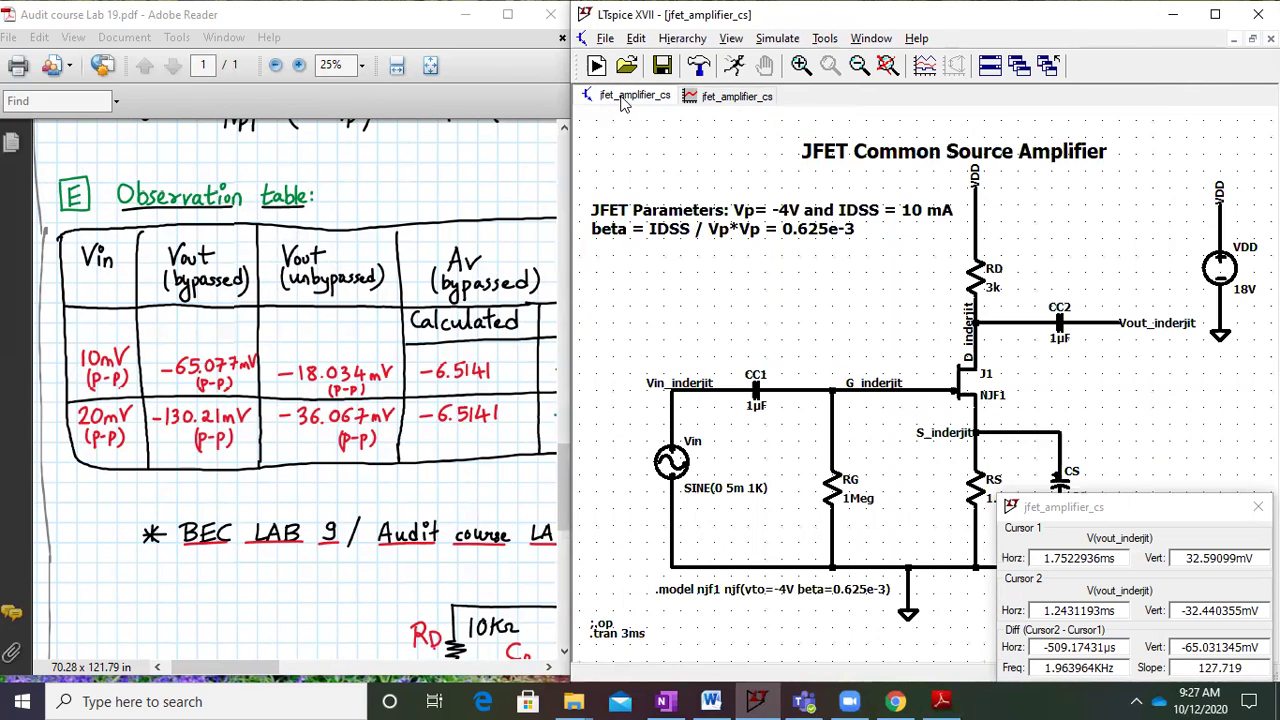
click(735, 96)
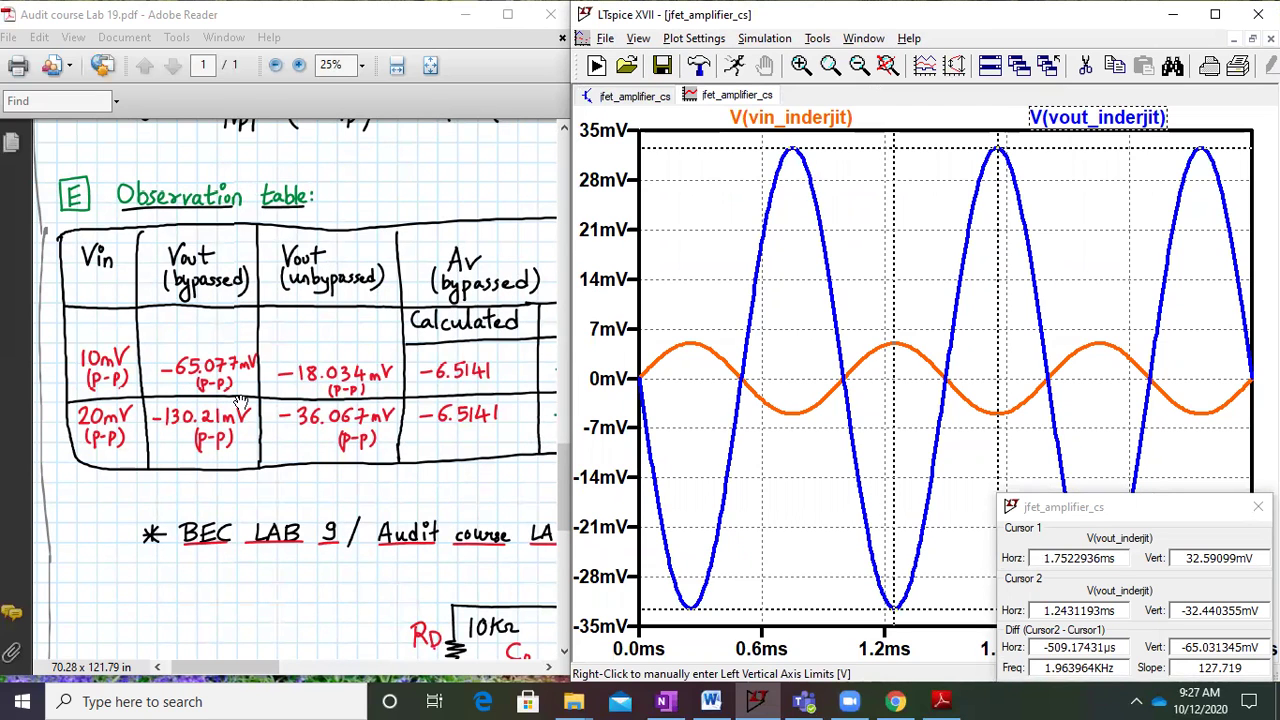
drag(481, 415, 271, 448)
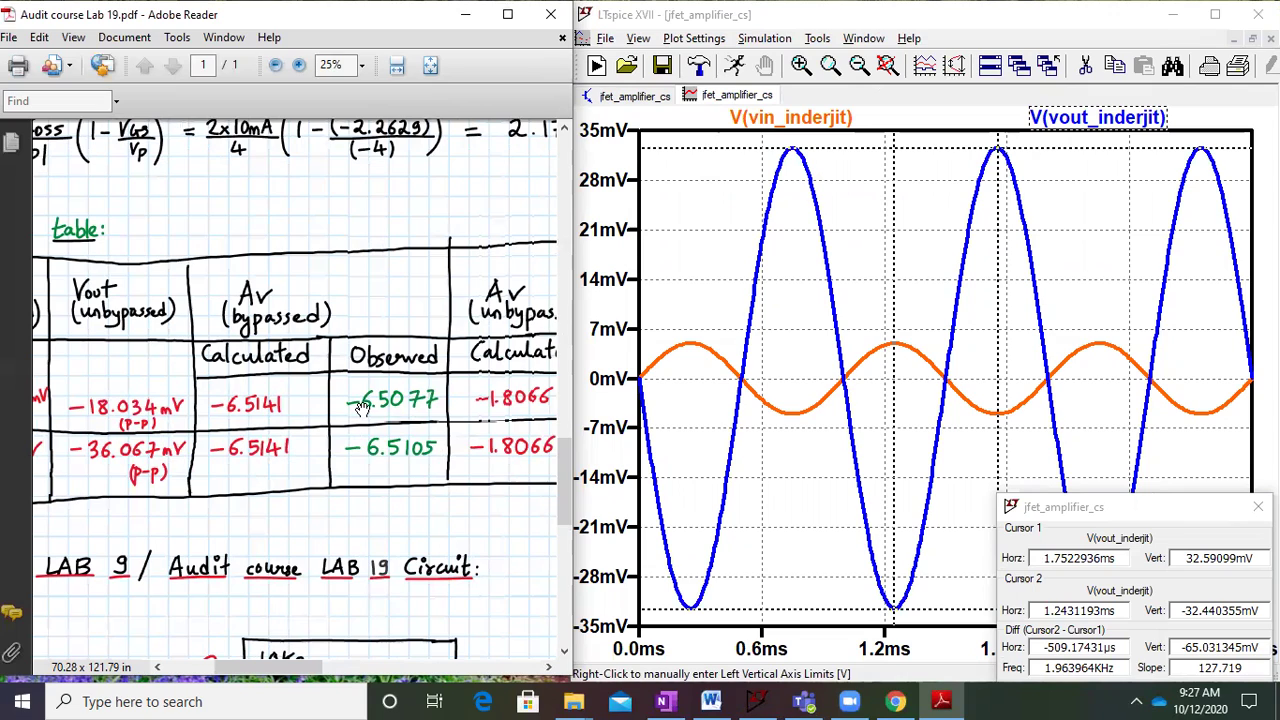
drag(193, 489, 152, 512)
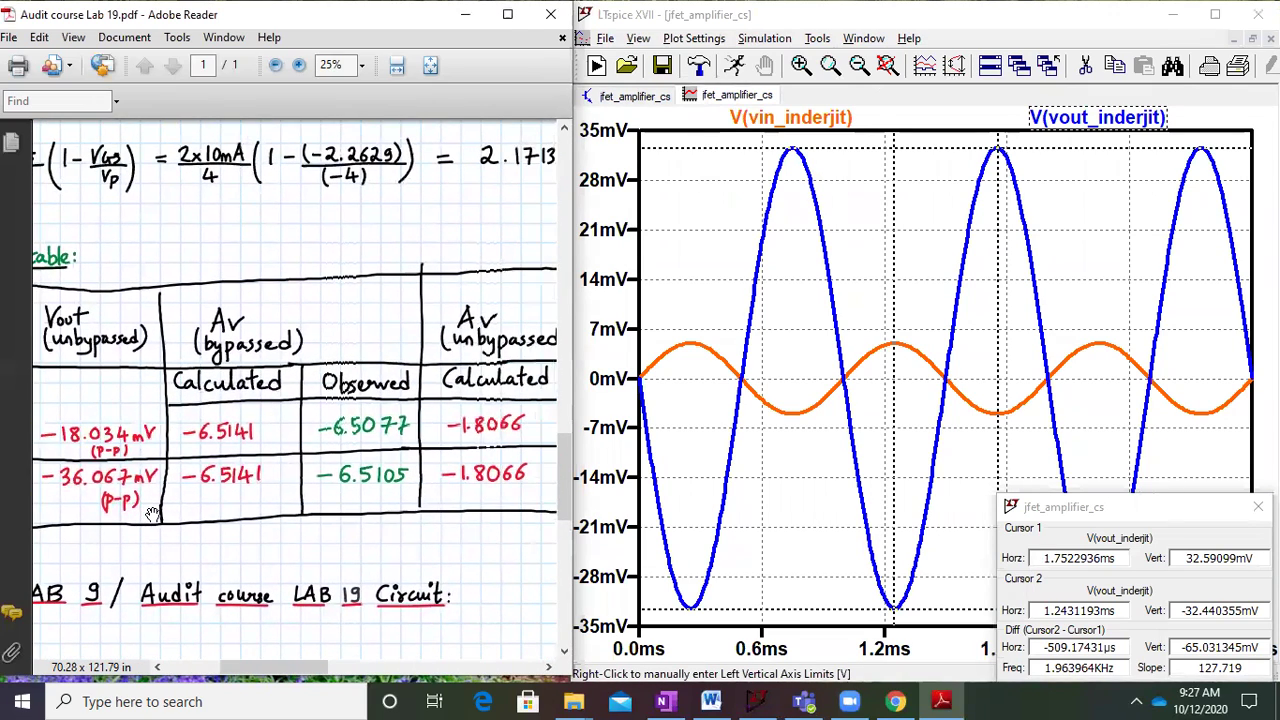
drag(362, 481, 302, 476)
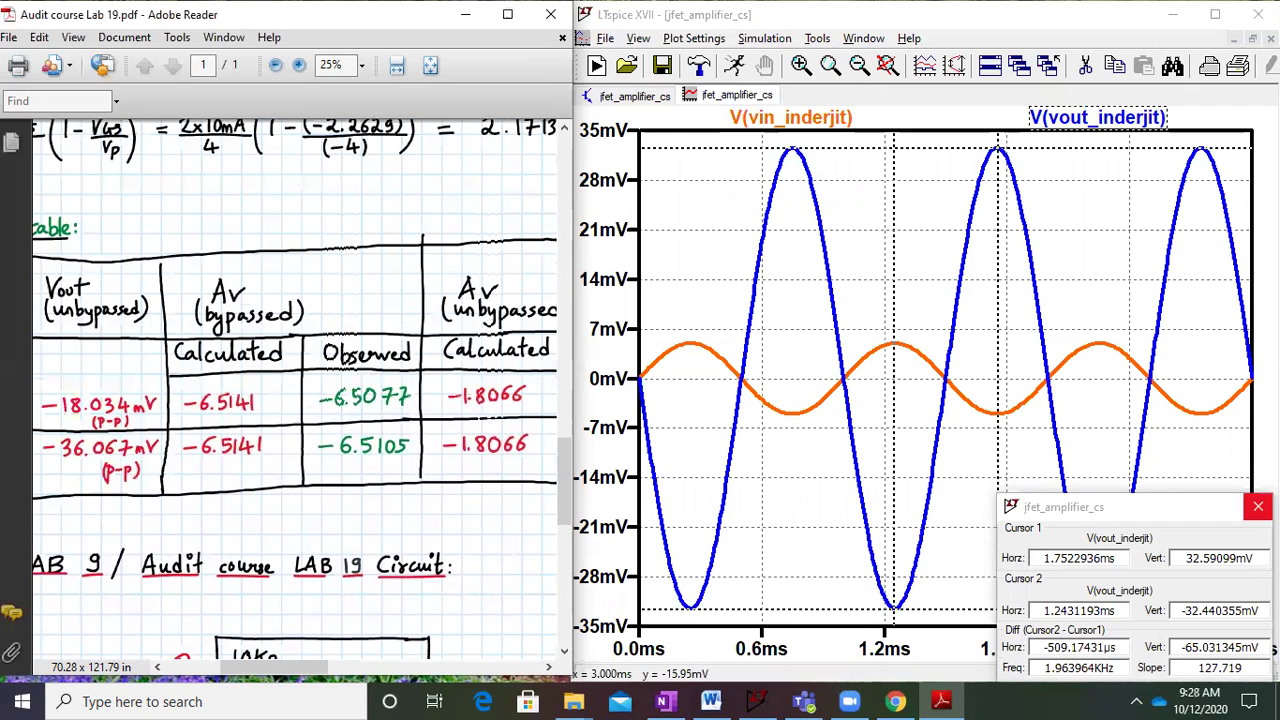
Remove the measurement cursors from the waveform plot and return to the amplifier schematic
click(1258, 507)
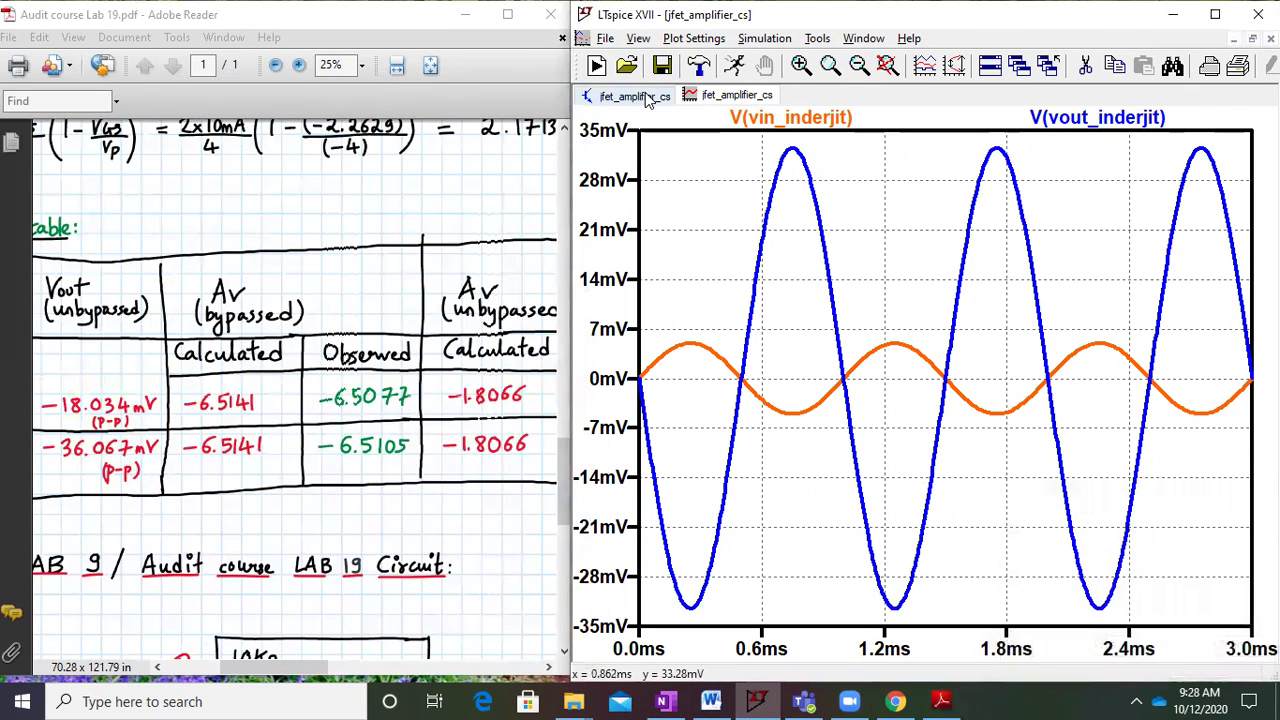
click(647, 96)
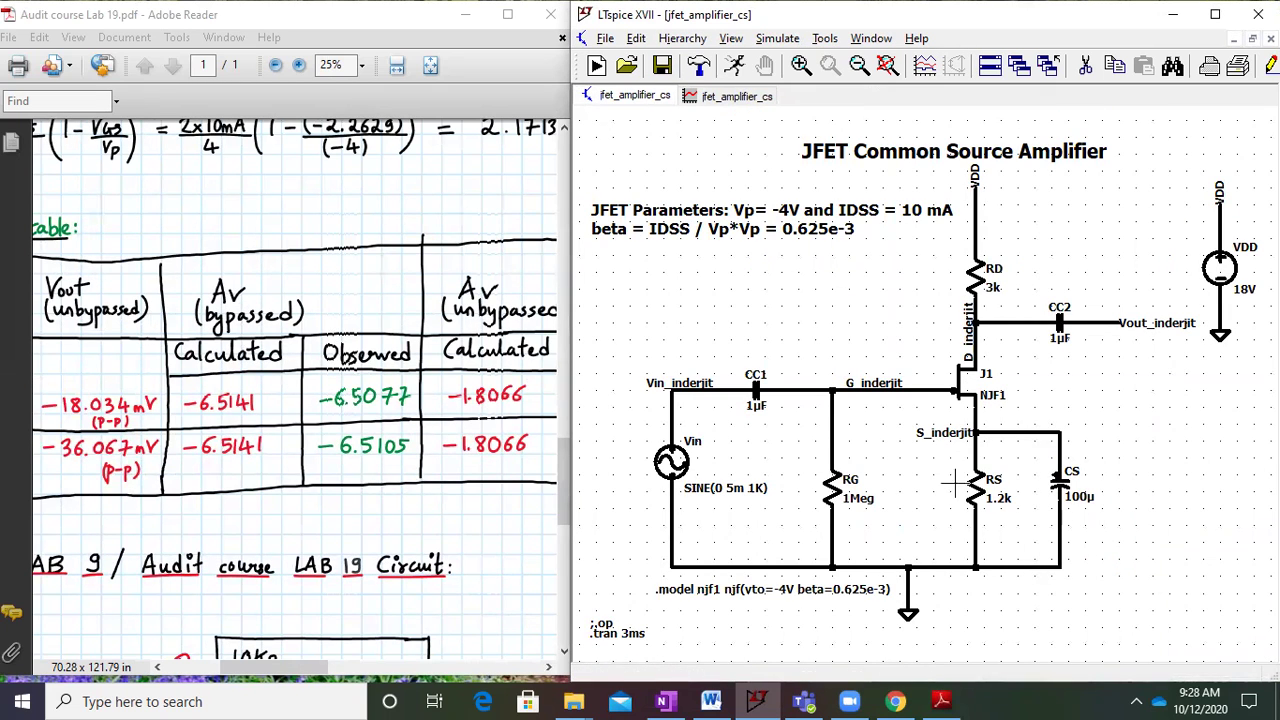
Disconnect the bypass capacitor CS by cutting the vertical wire between its upper terminal and the source-node wire
scroll(1030, 462, up, 1)
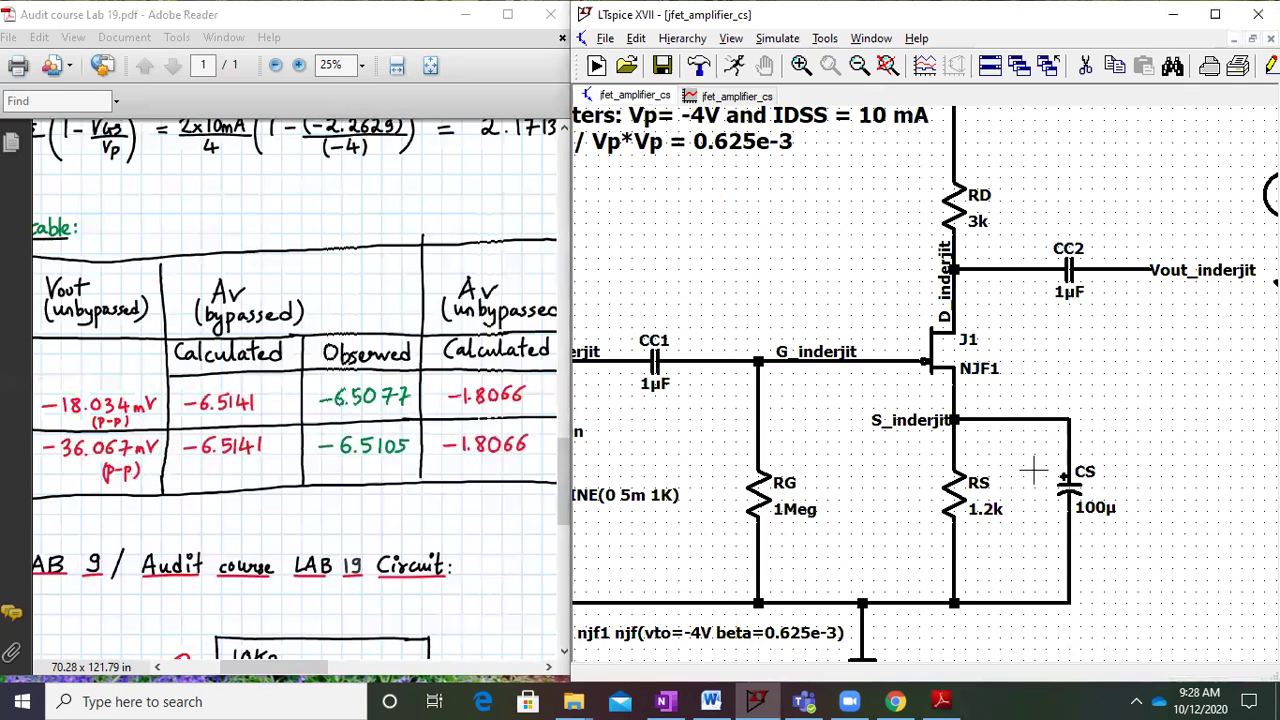
scroll(1033, 470, up, 1)
click(1085, 65)
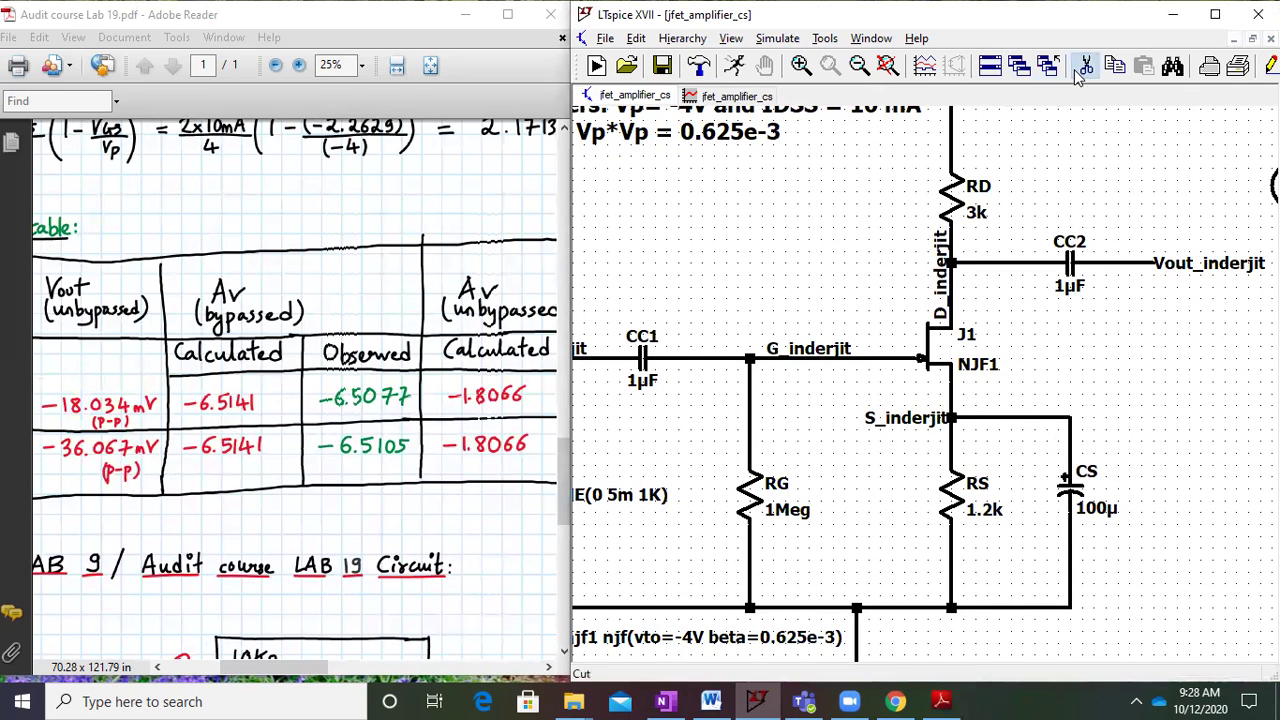
click(1070, 432)
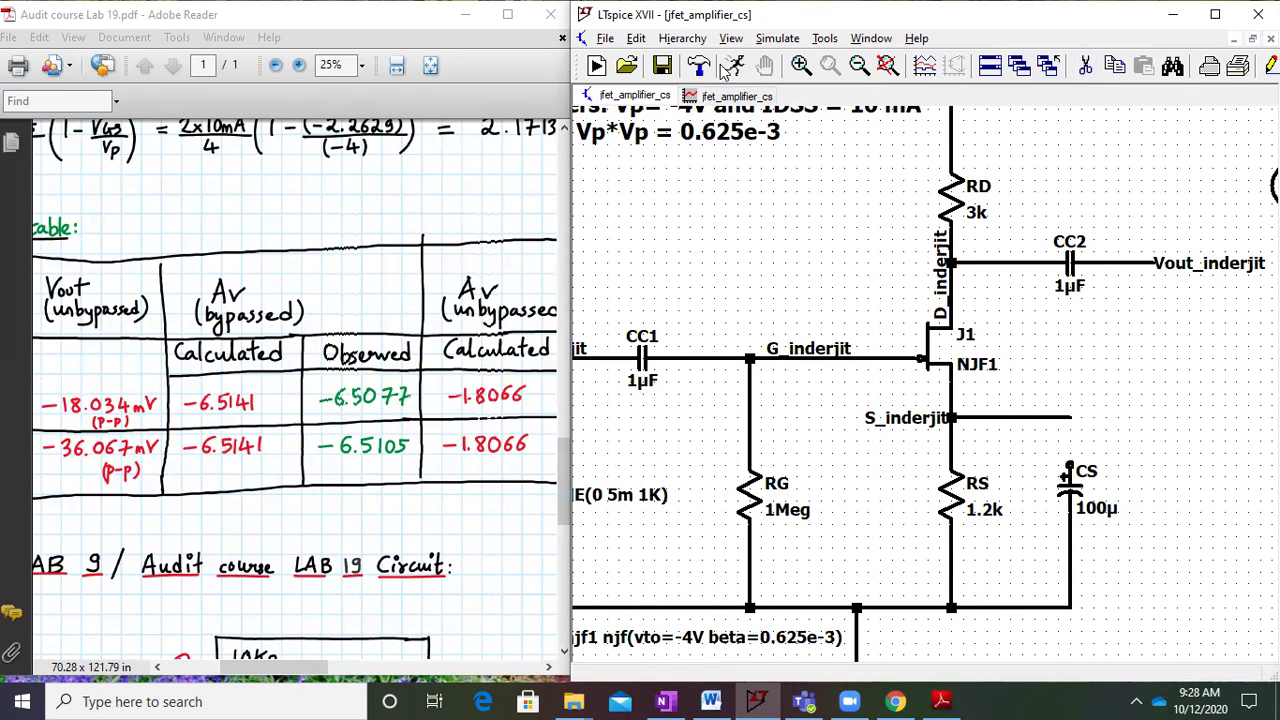
Run the transient simulation of the unbypassed amplifier and maximize its waveform window
click(777, 39)
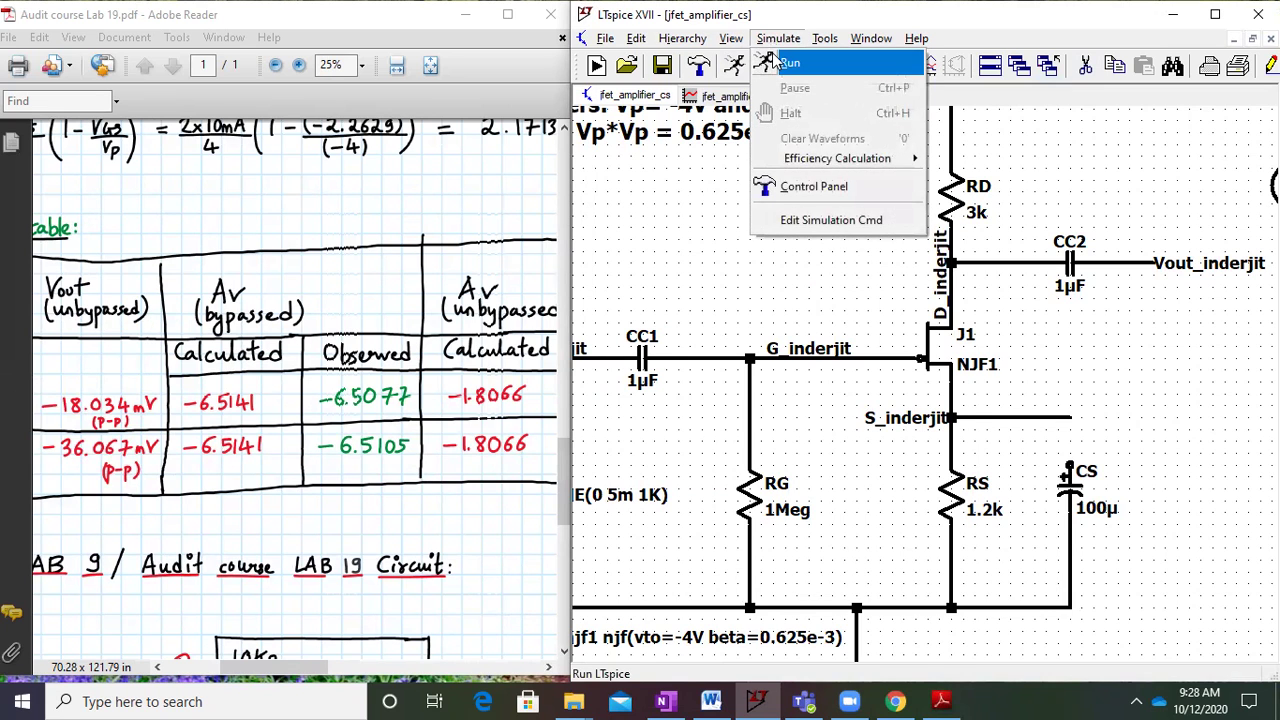
click(775, 55)
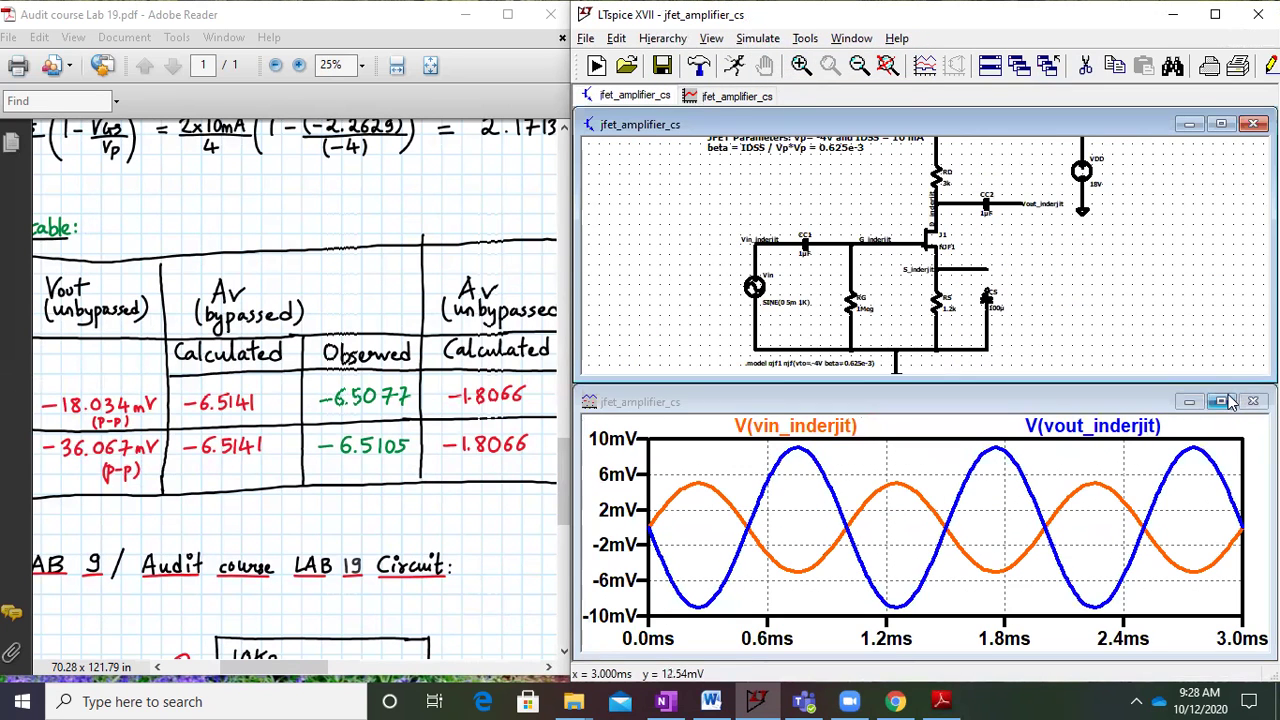
click(1221, 401)
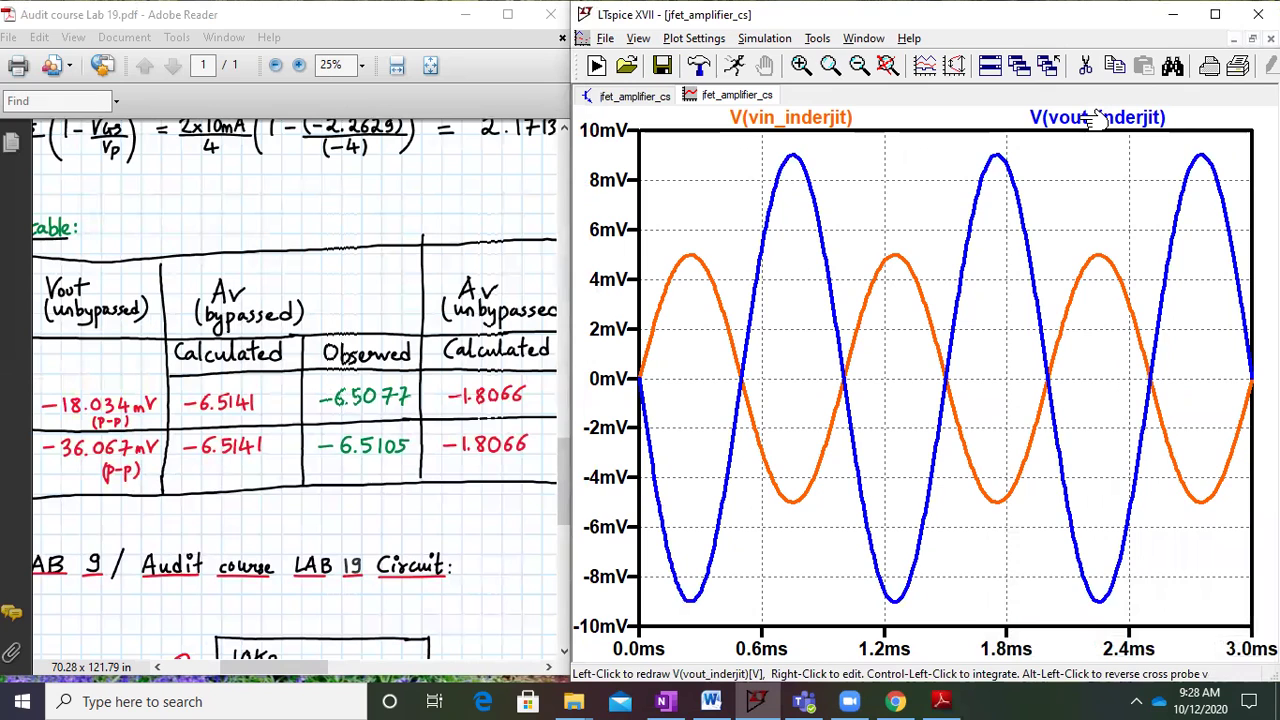
Measure the unbypassed output's peak-to-peak voltage with cursors on its positive peak near 1.74 ms and negative peak near 1.25 ms
click(1097, 118)
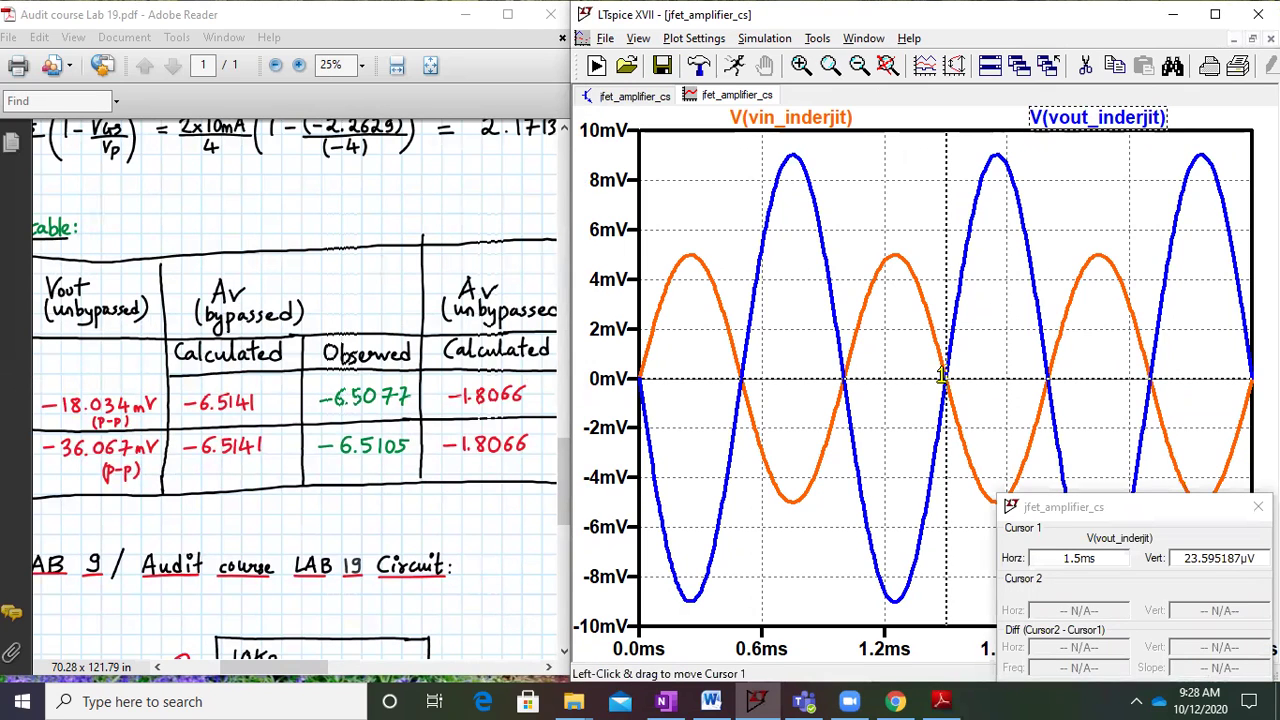
drag(945, 378, 995, 205)
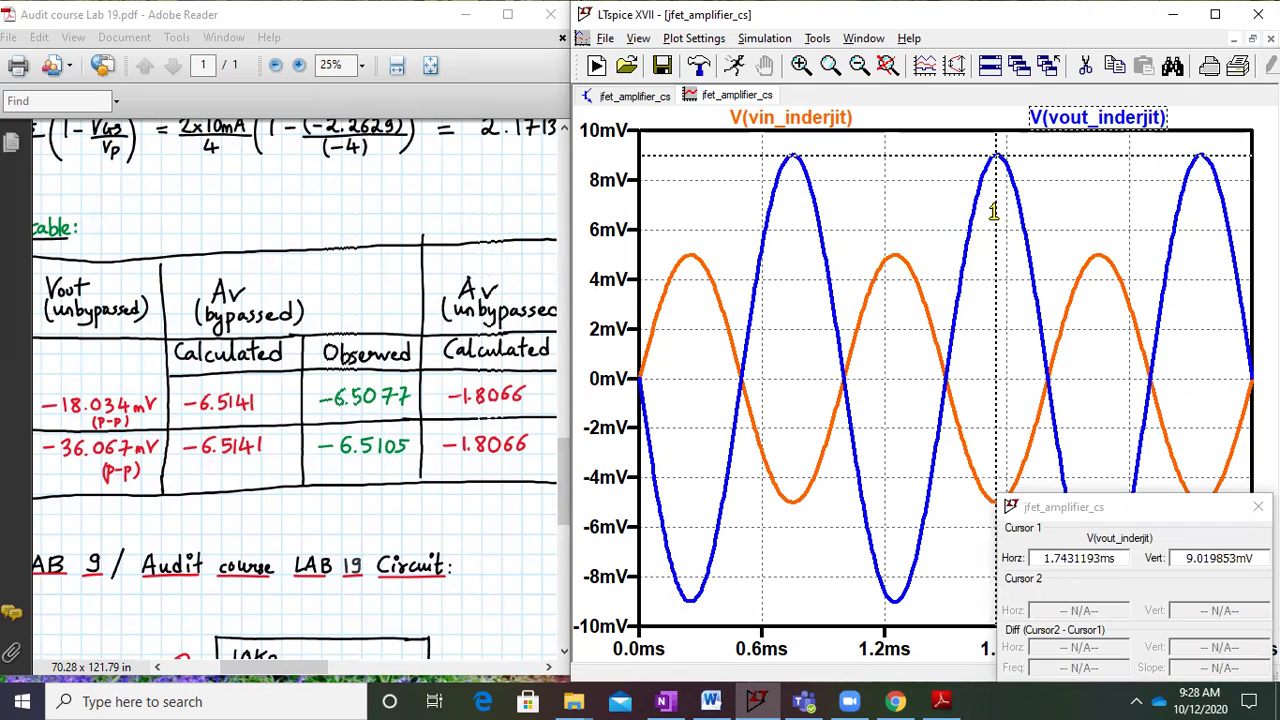
click(1078, 115)
drag(944, 383, 894, 502)
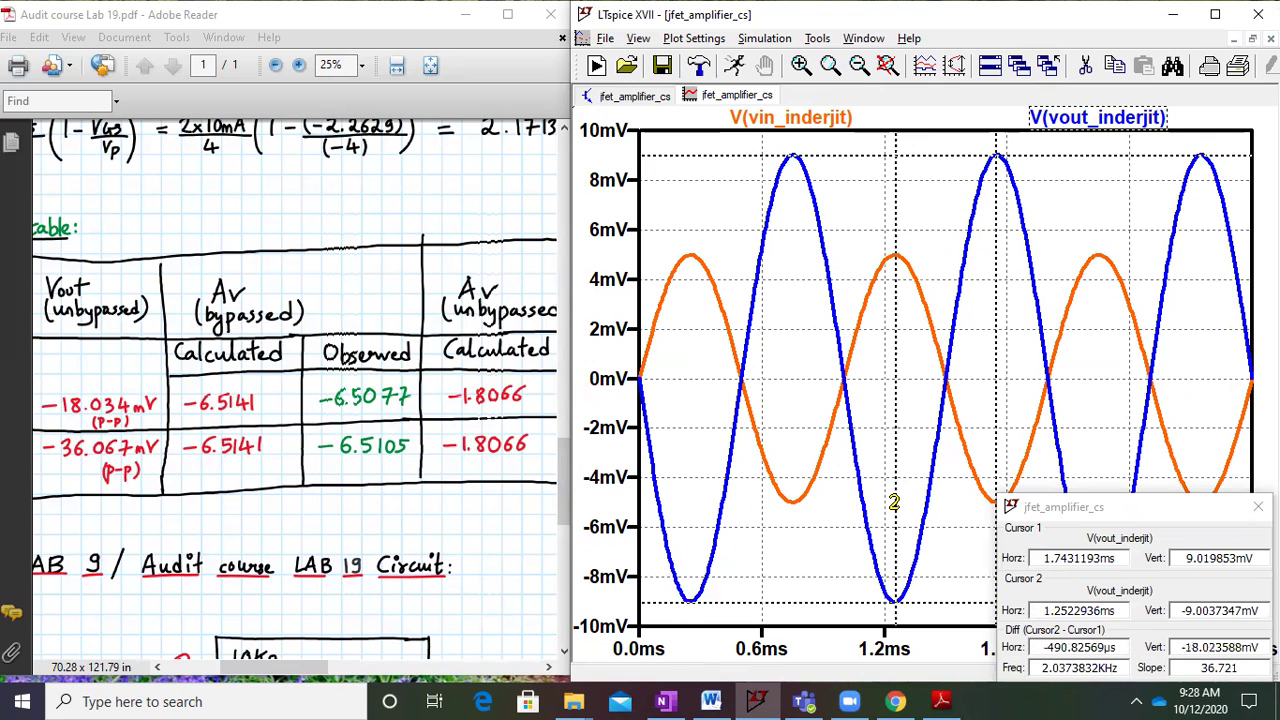
Compare the measured swing for the 5m sine input with the unbypassed output voltage and gain in the PDF's observation table
click(1216, 16)
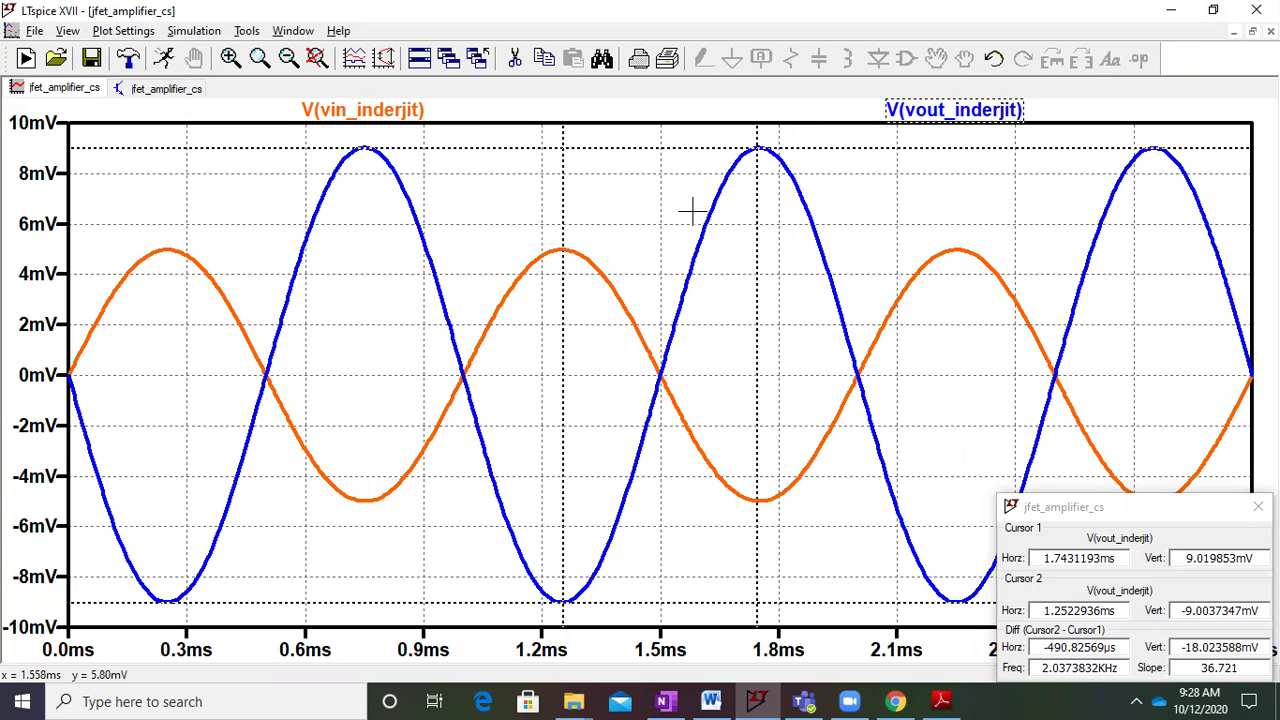
click(1213, 10)
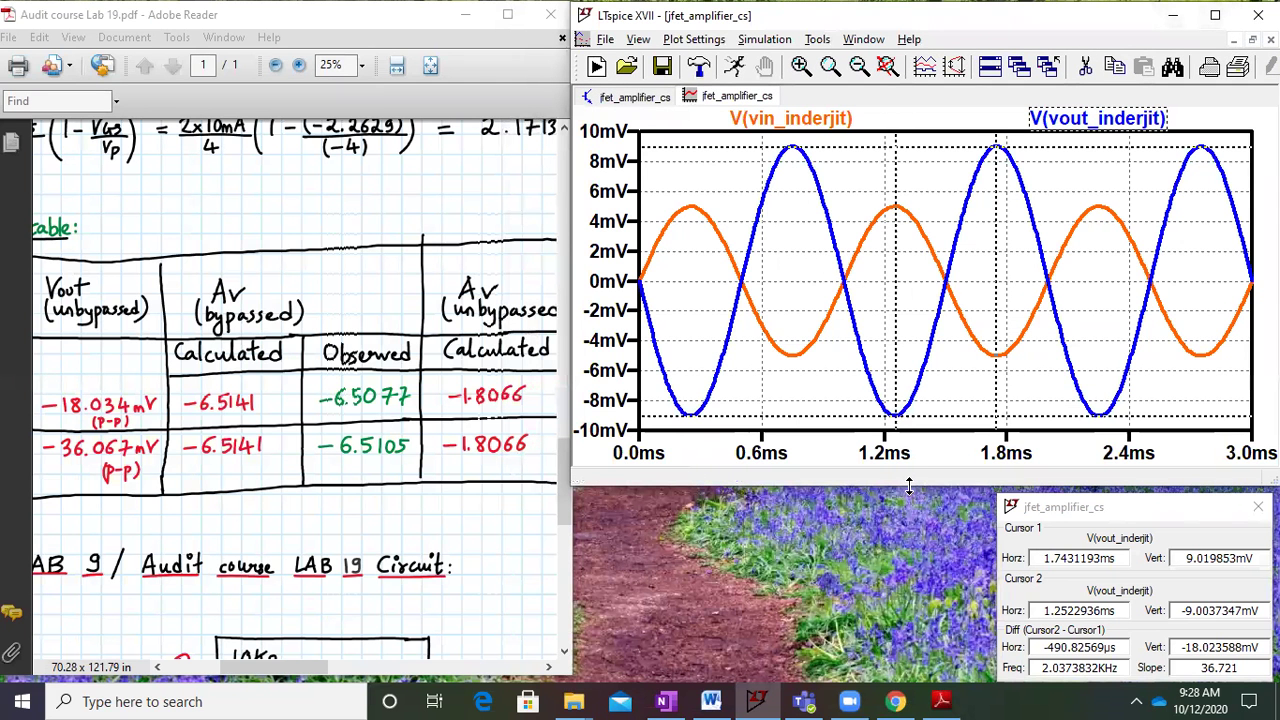
drag(909, 486, 909, 681)
click(338, 511)
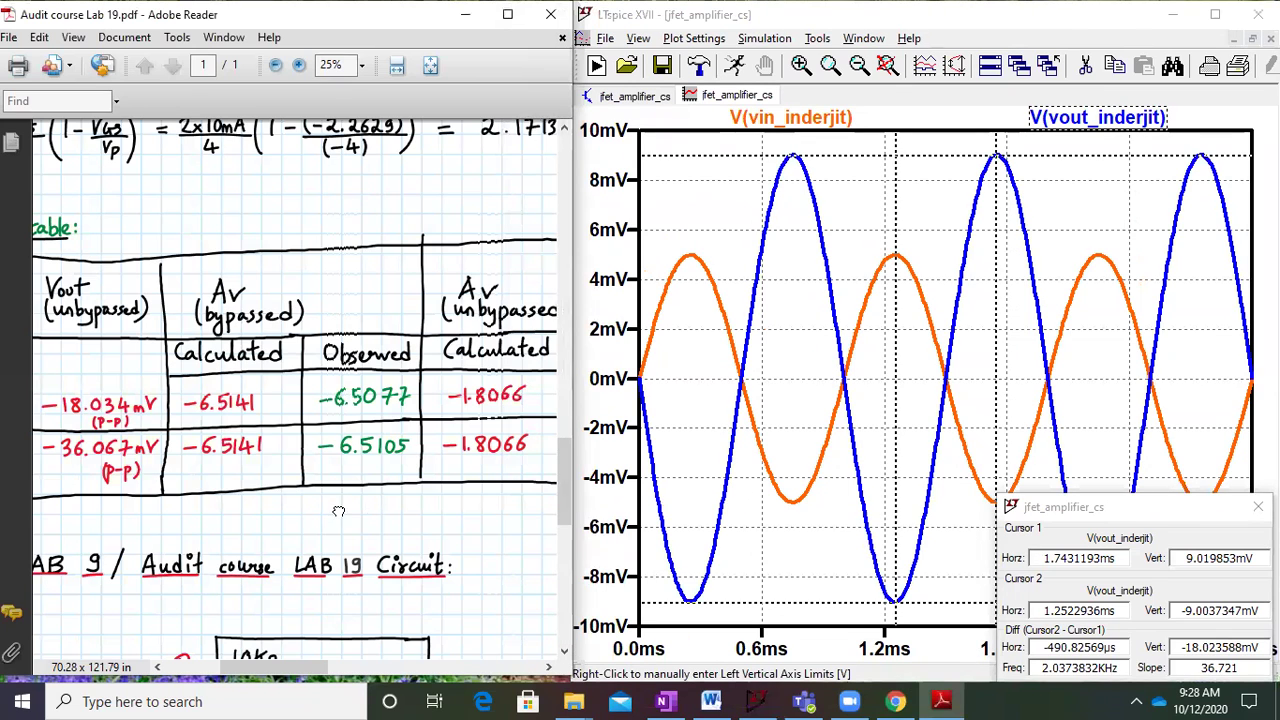
scroll(338, 511, left, 5)
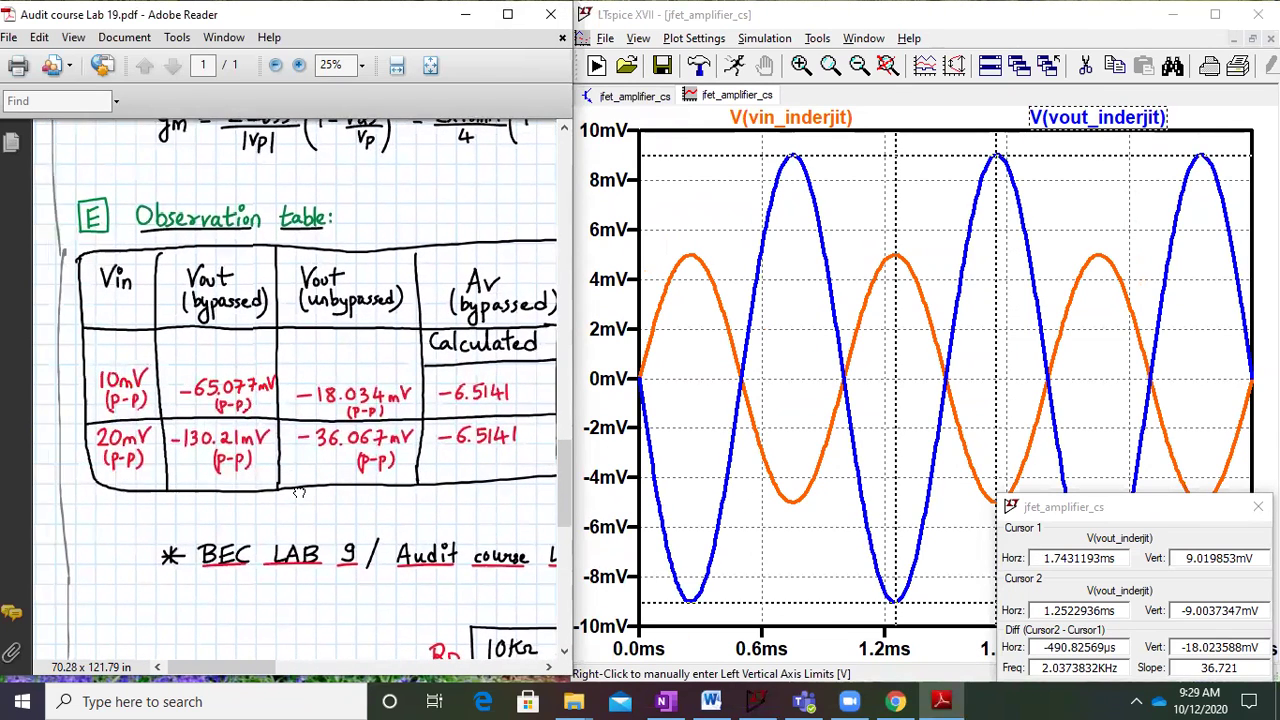
drag(299, 492, 263, 508)
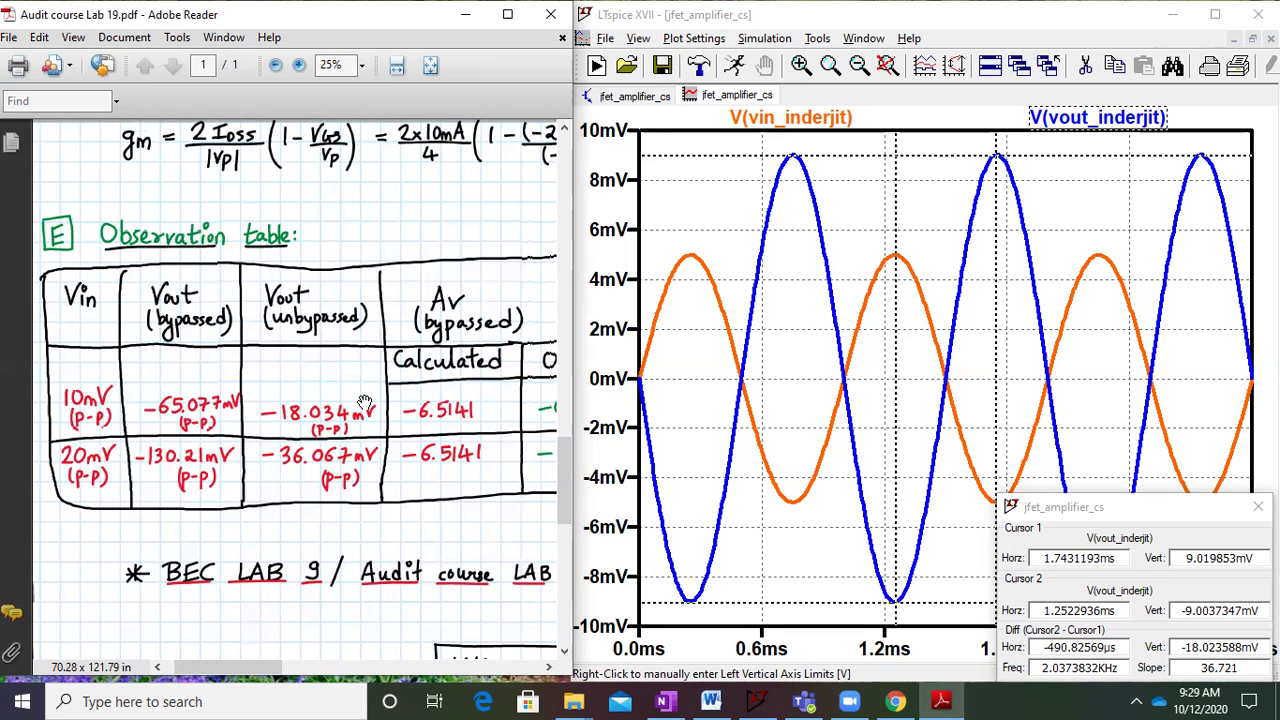
drag(470, 440, 95, 465)
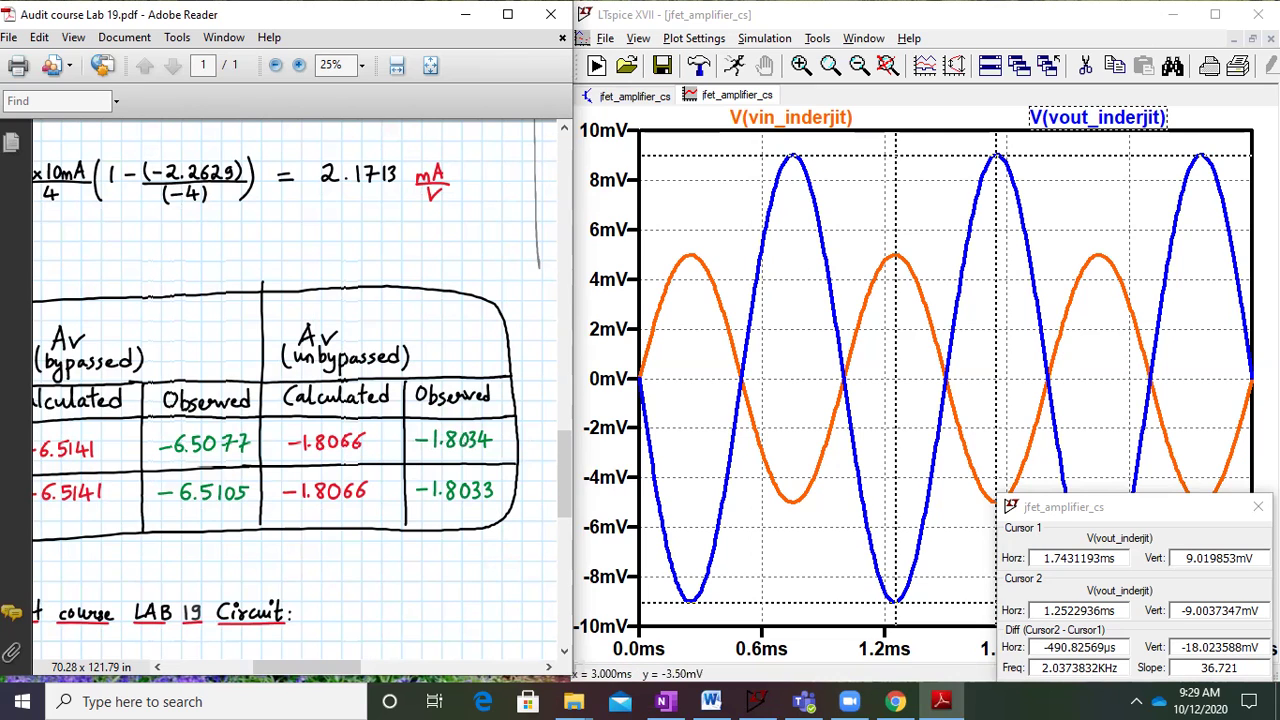
Remove the measurement cursors from the waveform plot and bring the amplifier schematic back into view
click(1257, 508)
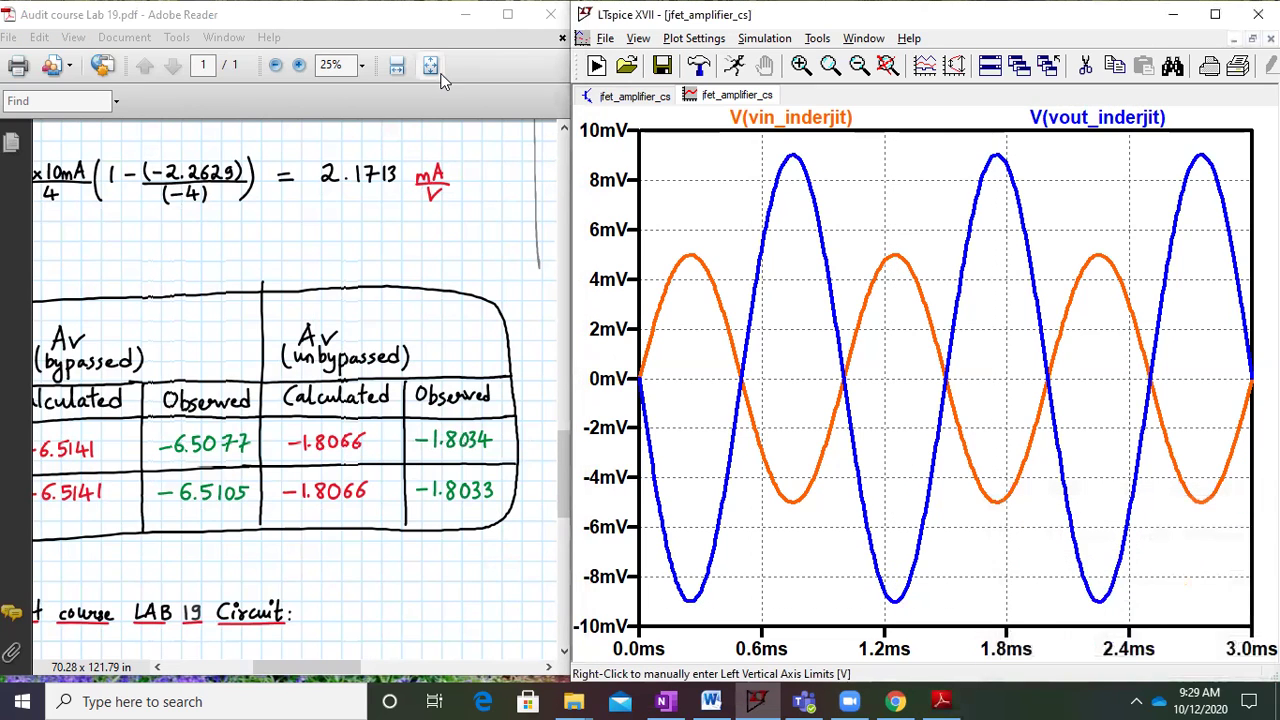
click(507, 14)
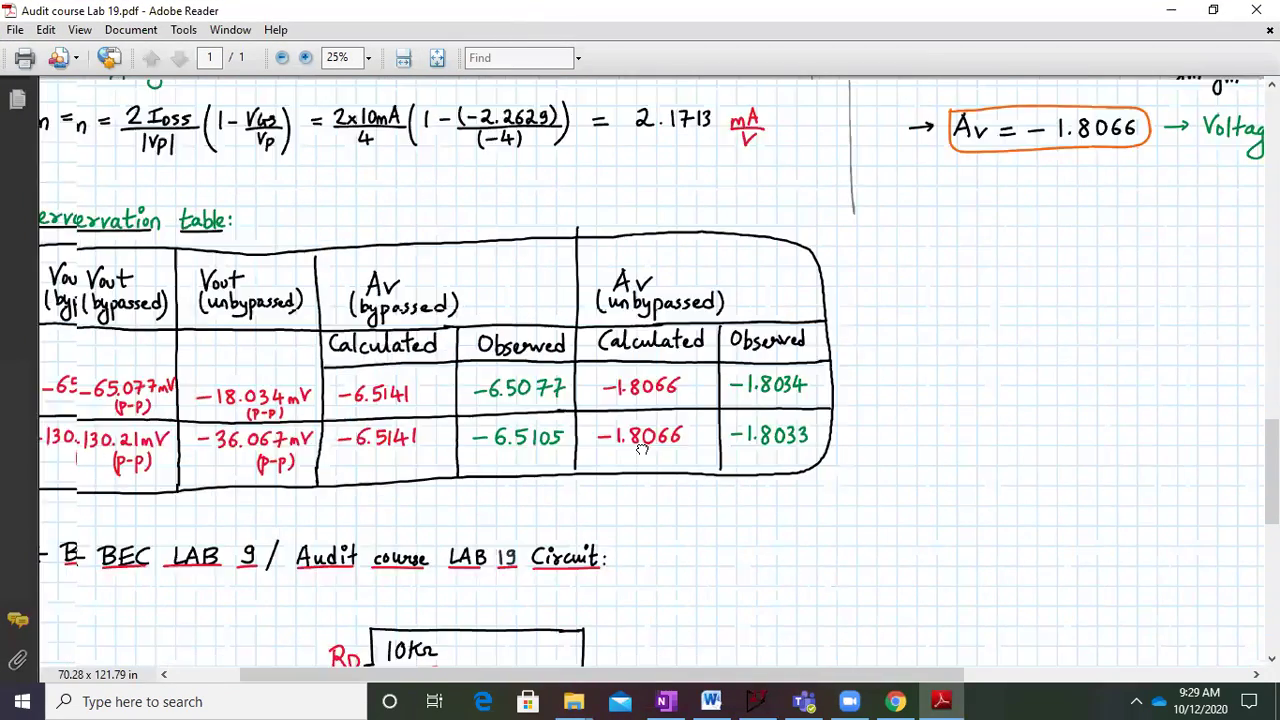
click(1213, 9)
click(654, 103)
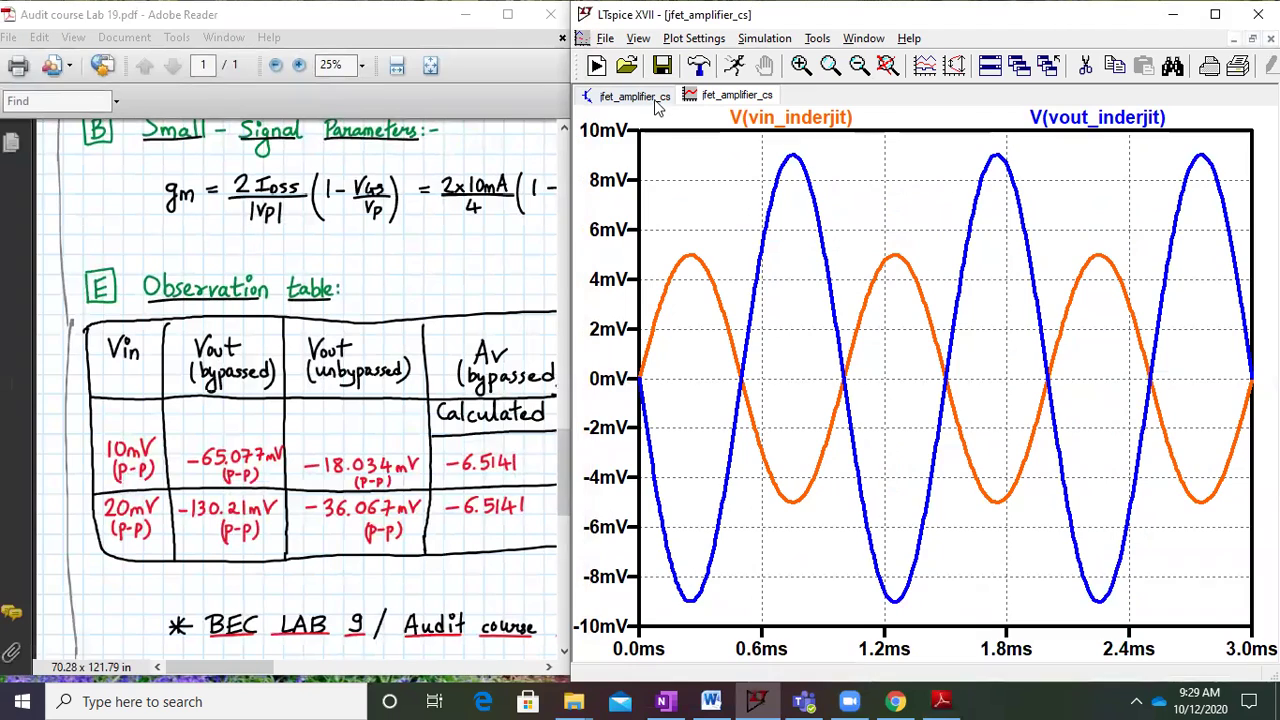
click(654, 103)
Set the amplitude of the sine source Vin to 10m
drag(680, 429, 852, 420)
right_click(785, 483)
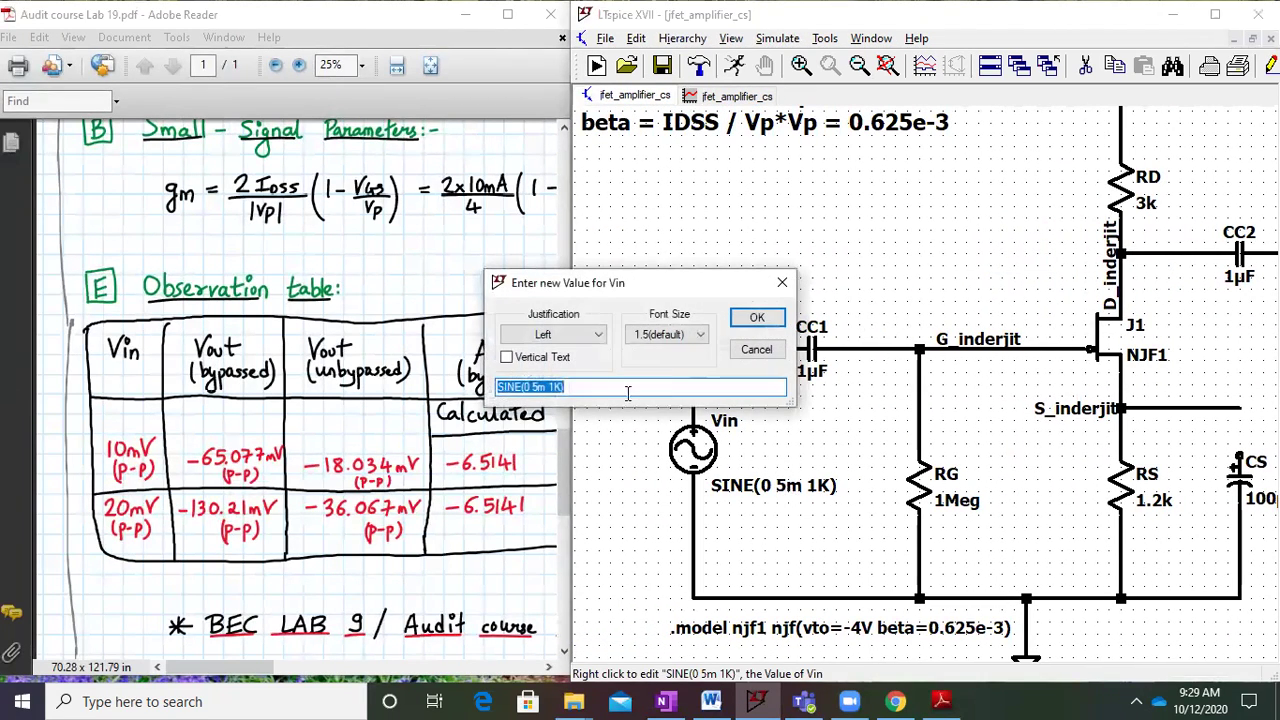
click(748, 316)
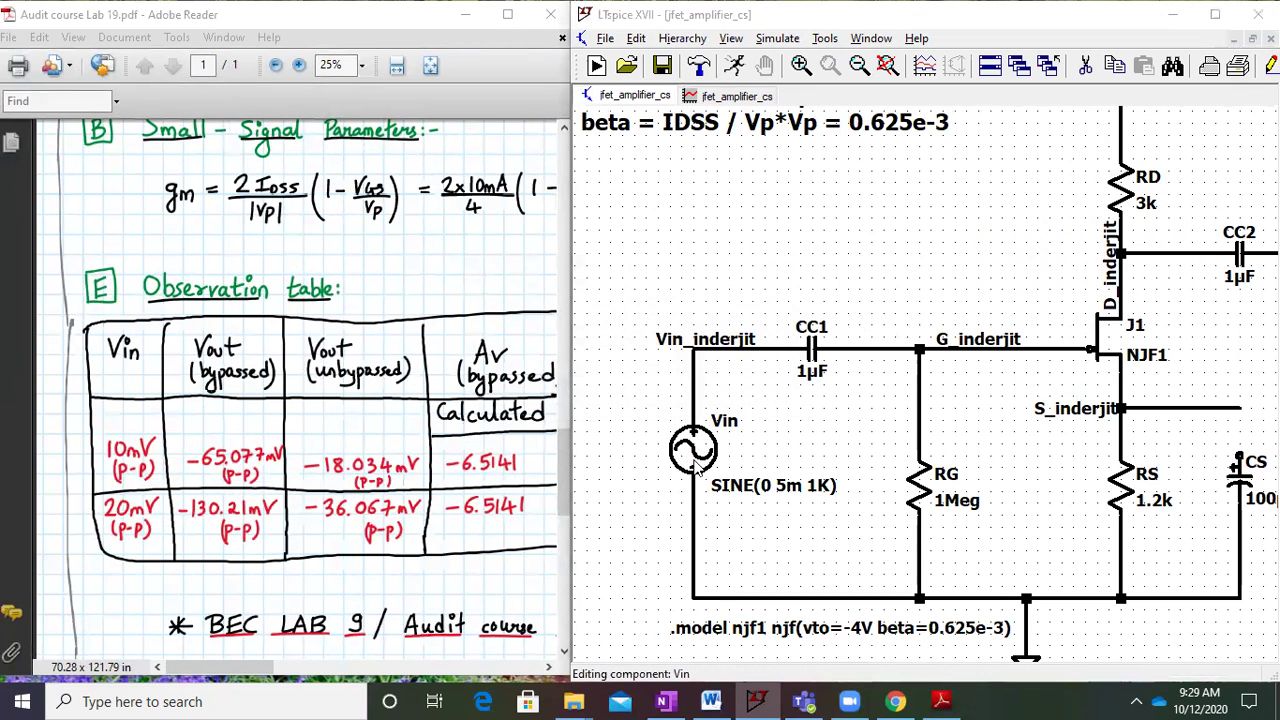
right_click(699, 463)
click(882, 365)
key(BackSpace)
text(10)
key(Return)
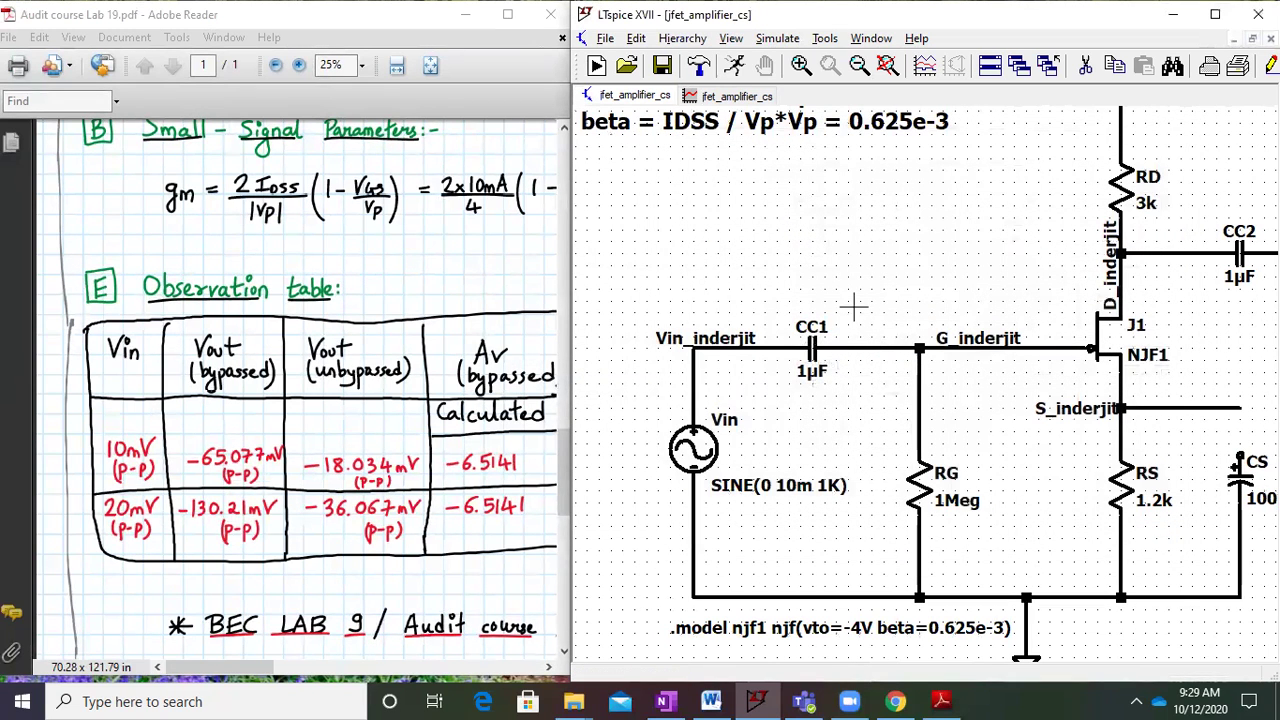
Rerun the unbypassed simulation with the 10m input and maximize the waveform window
click(785, 38)
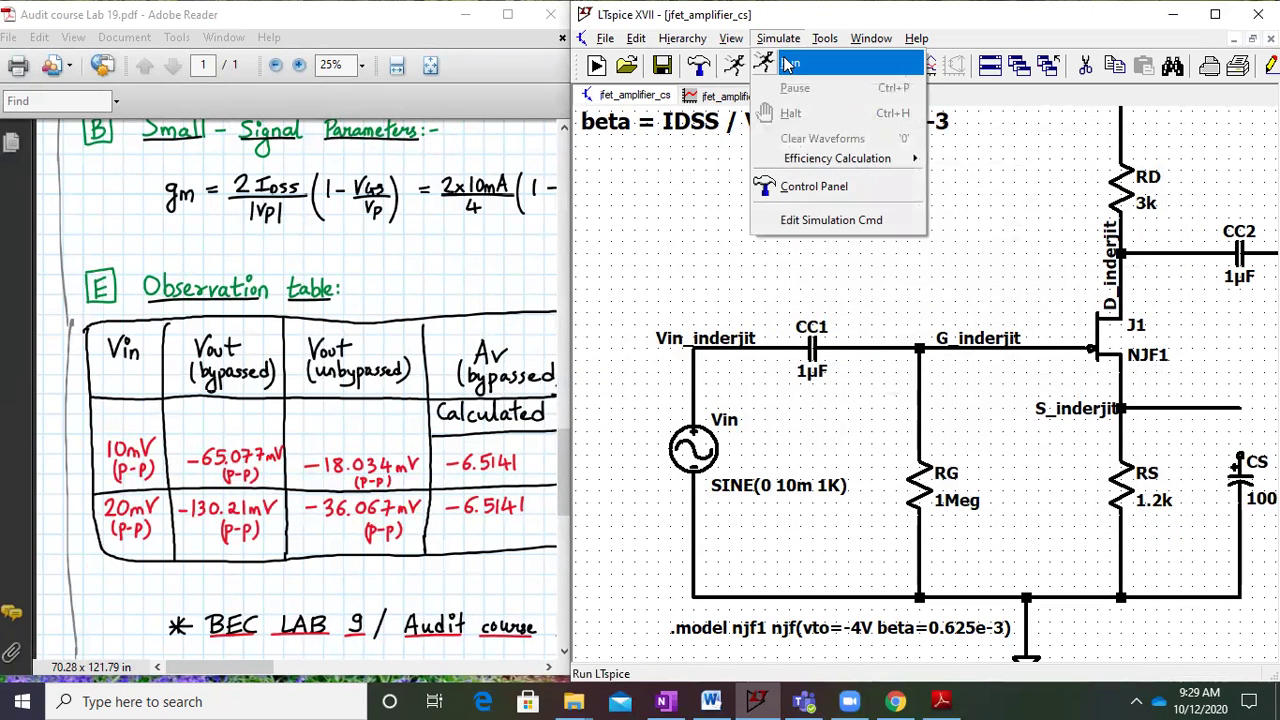
click(800, 58)
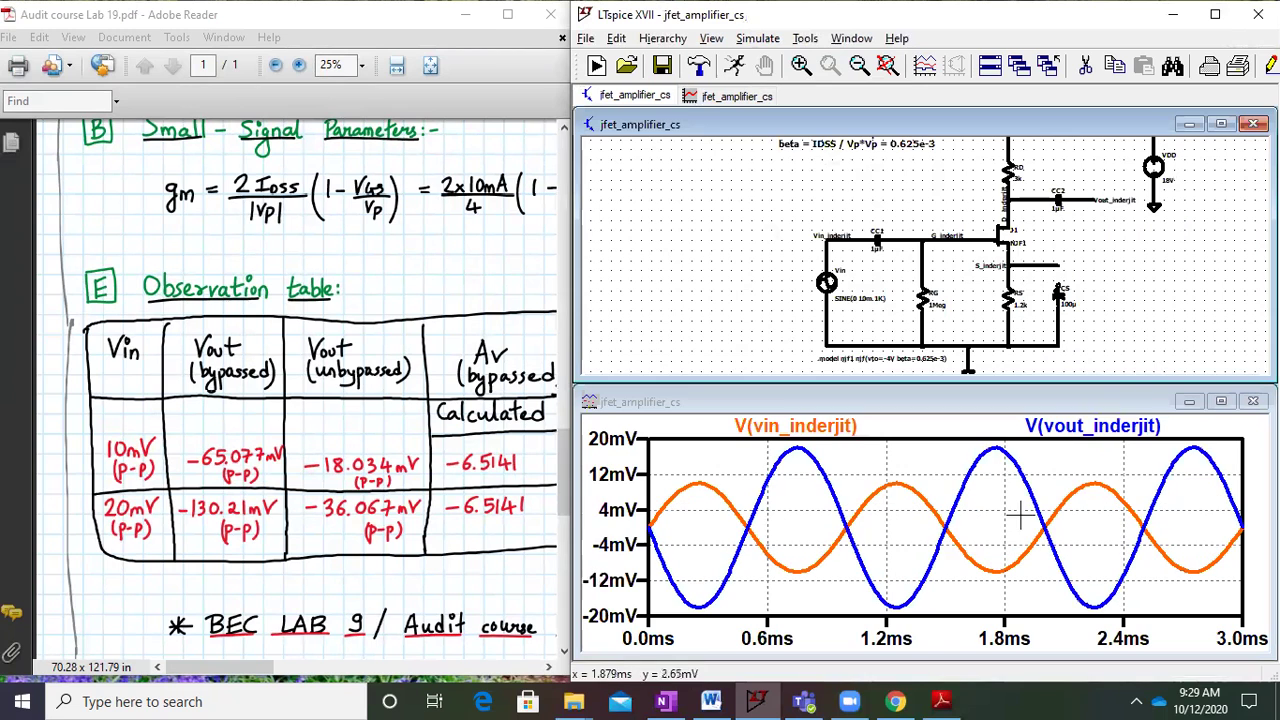
click(1221, 401)
Measure the output's peak-to-peak voltage for the 10m input with cursors on its positive peak near 1.75 ms and negative peak near 1.25 ms
click(1092, 119)
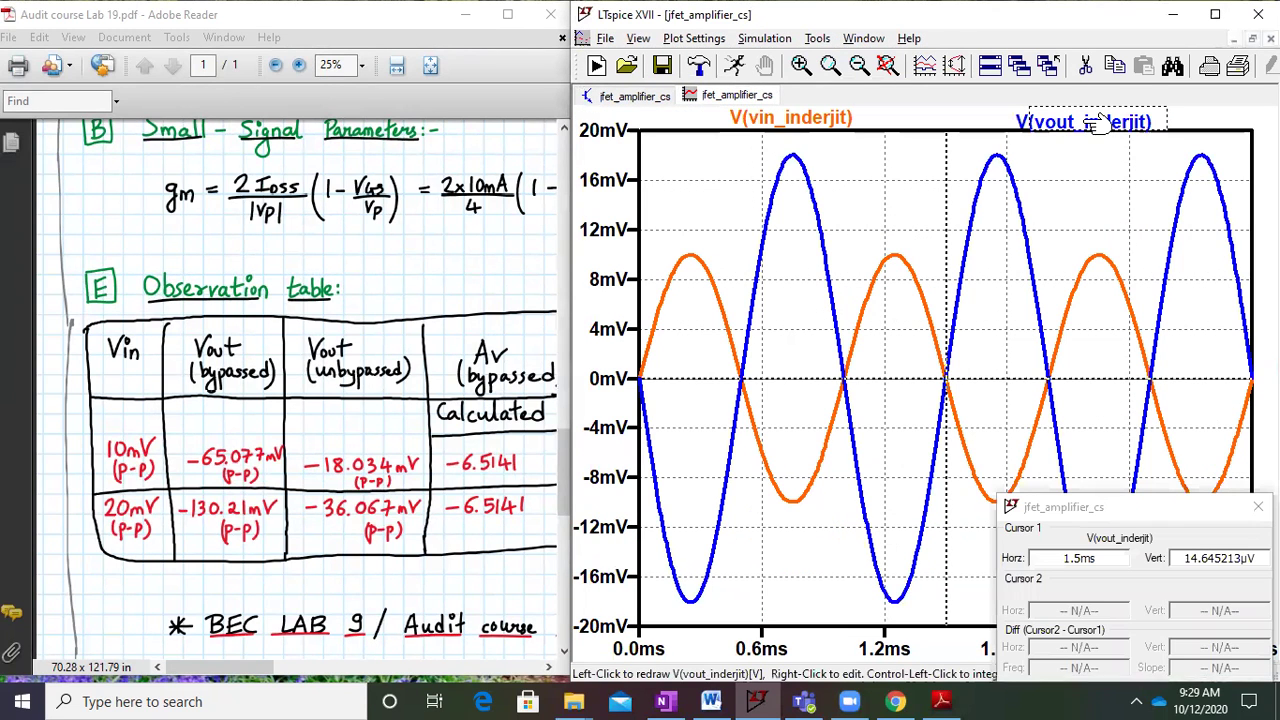
drag(945, 372, 997, 157)
click(1040, 119)
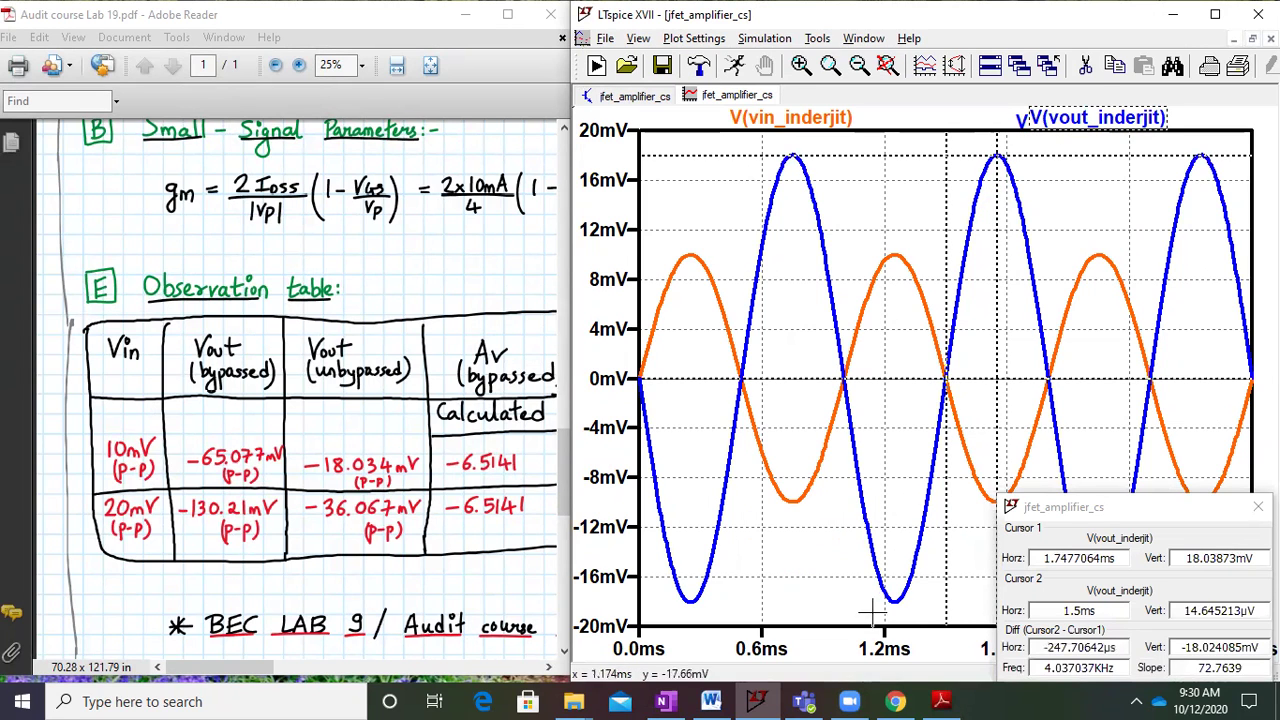
drag(945, 376, 894, 468)
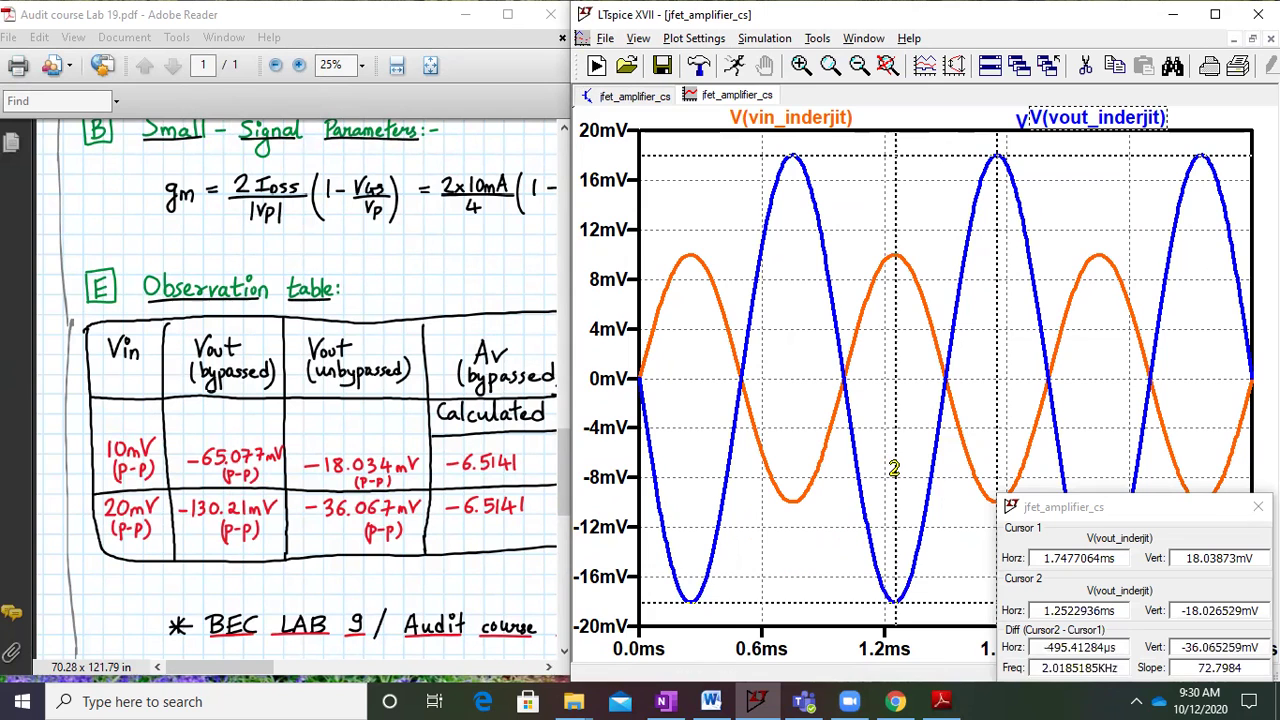
Compare the swing measured for the 10m input with the unbypassed output voltage and gain in the table's 20mV row
click(271, 488)
drag(271, 488, 235, 472)
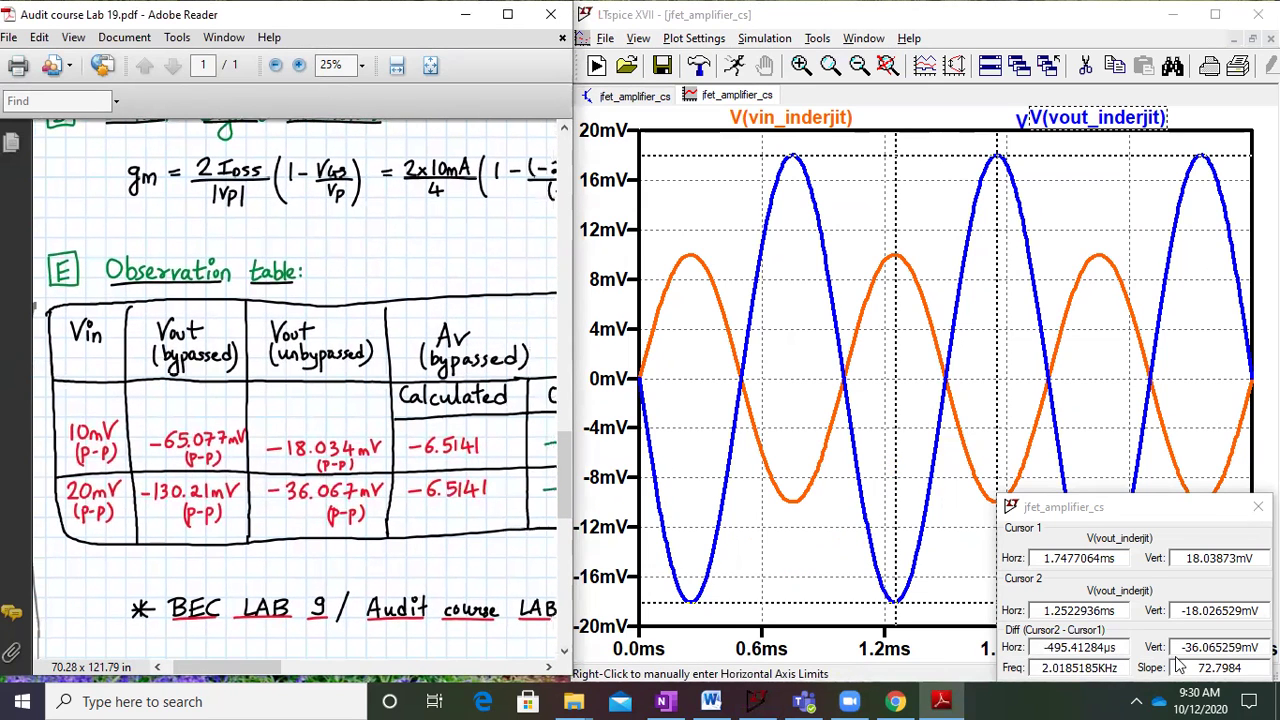
drag(411, 542, 78, 558)
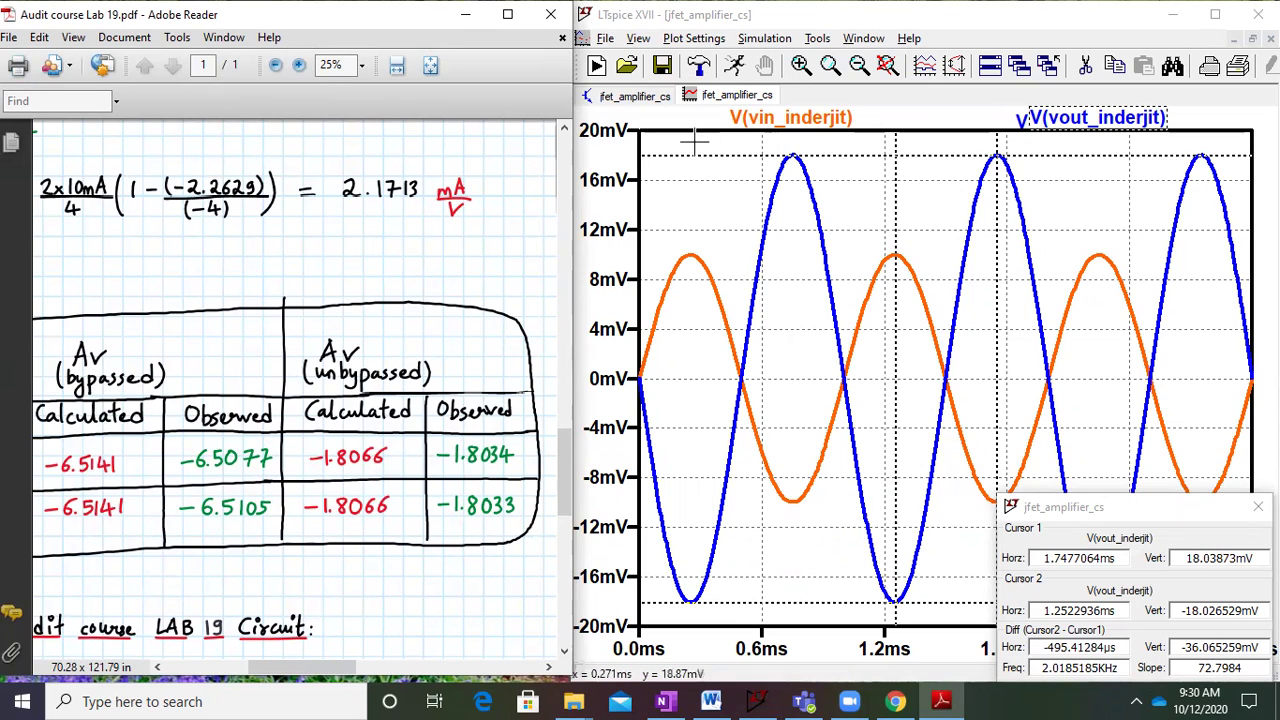
Return to the schematic and reconnect the bypass capacitor CS to the source-node wire
click(659, 97)
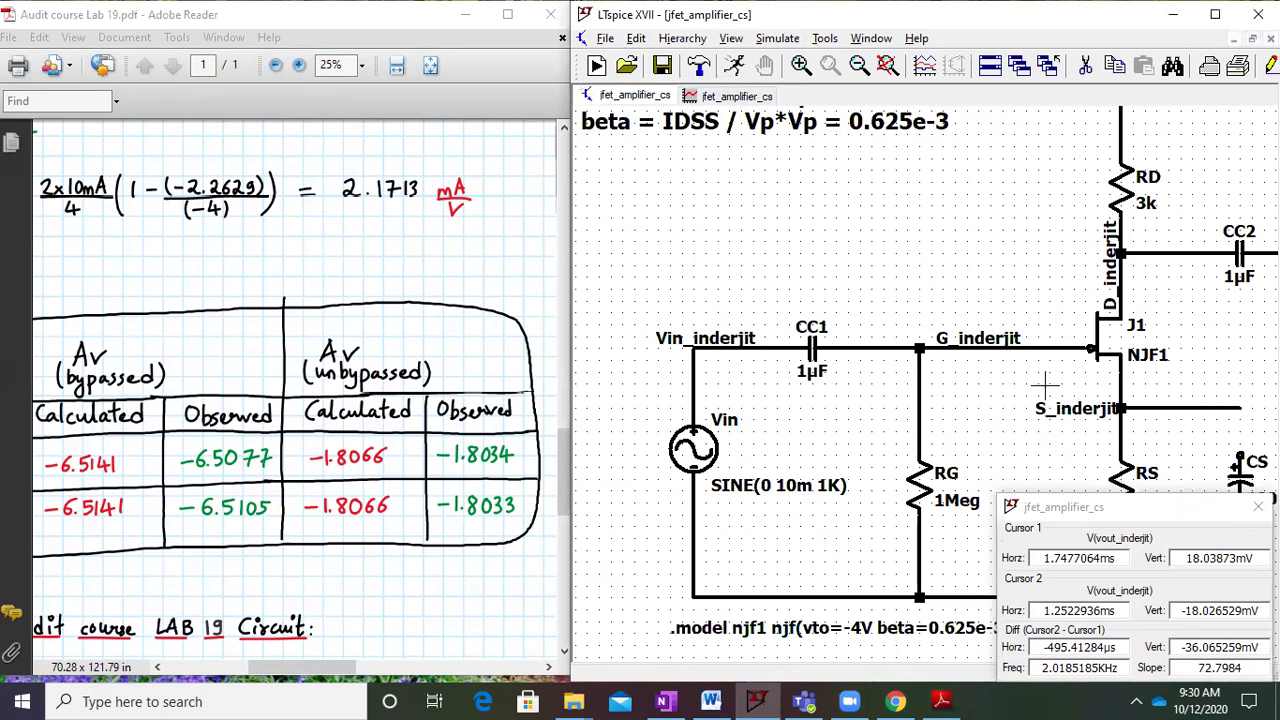
click(1270, 65)
click(1240, 450)
key(Escape)
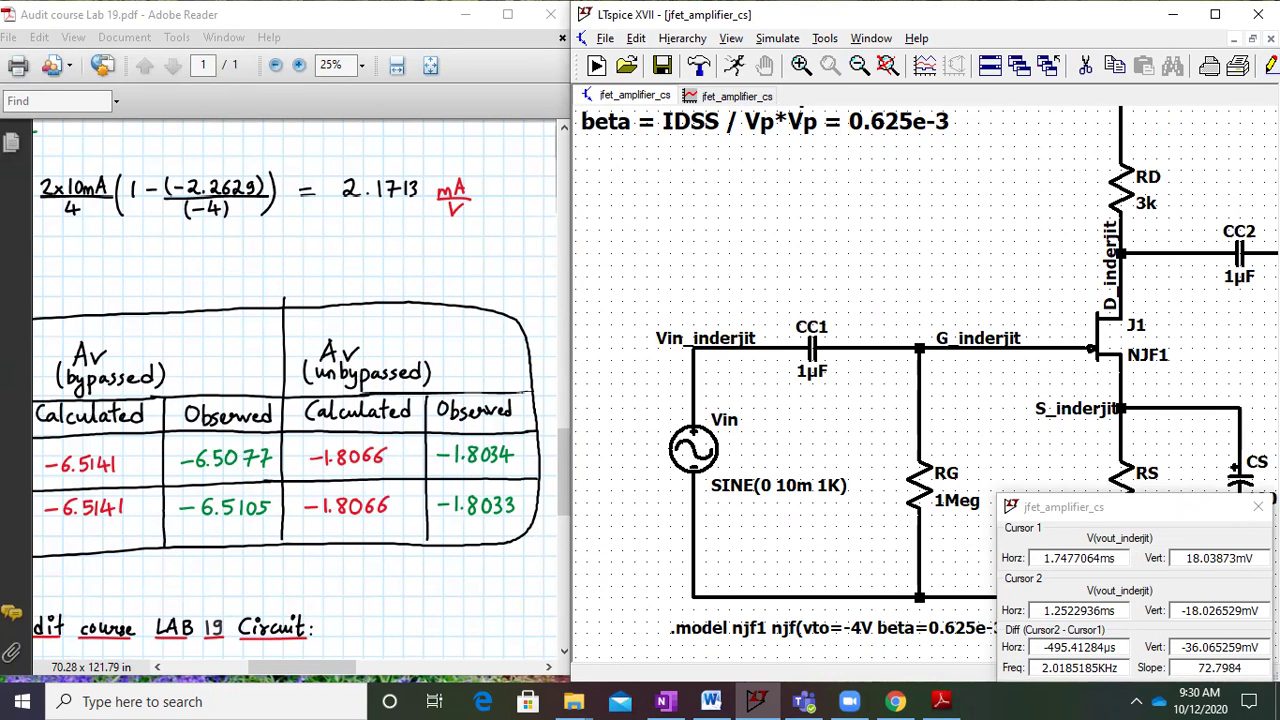
key(Up)
Run the bypassed amplifier simulation with the 10m input and maximize the waveform window, keeping both measurement cursors
click(778, 38)
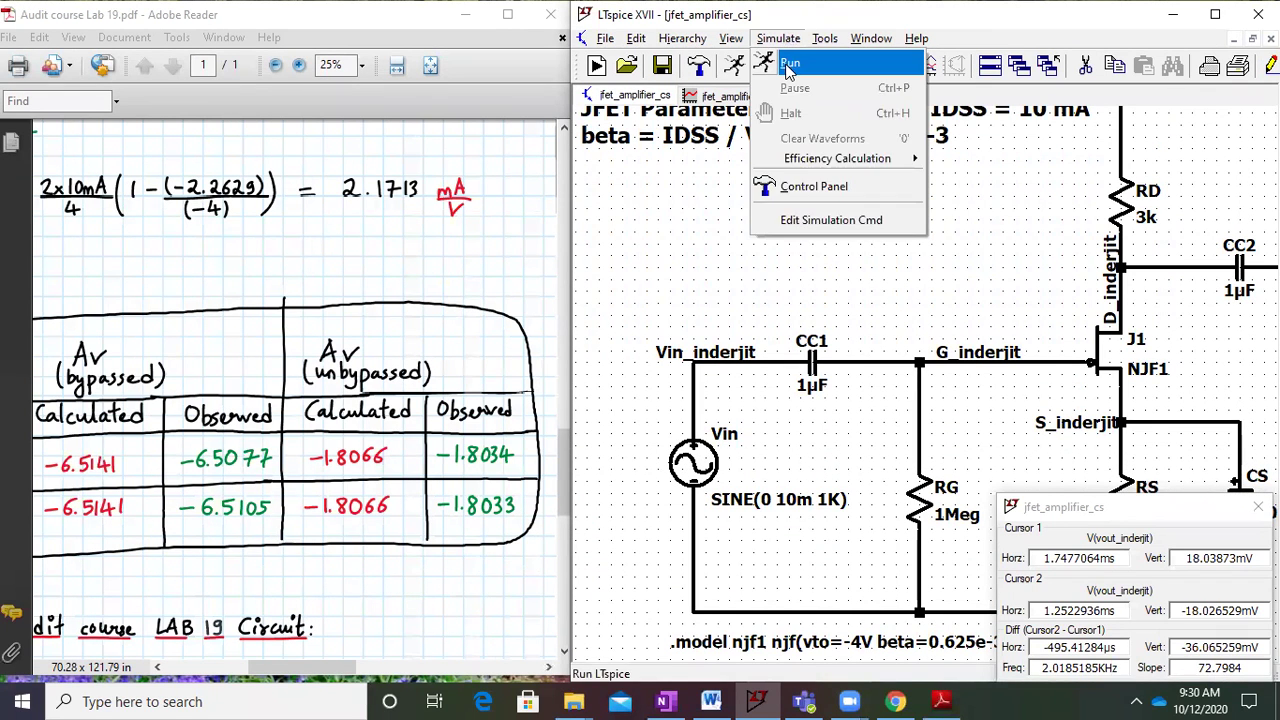
click(805, 62)
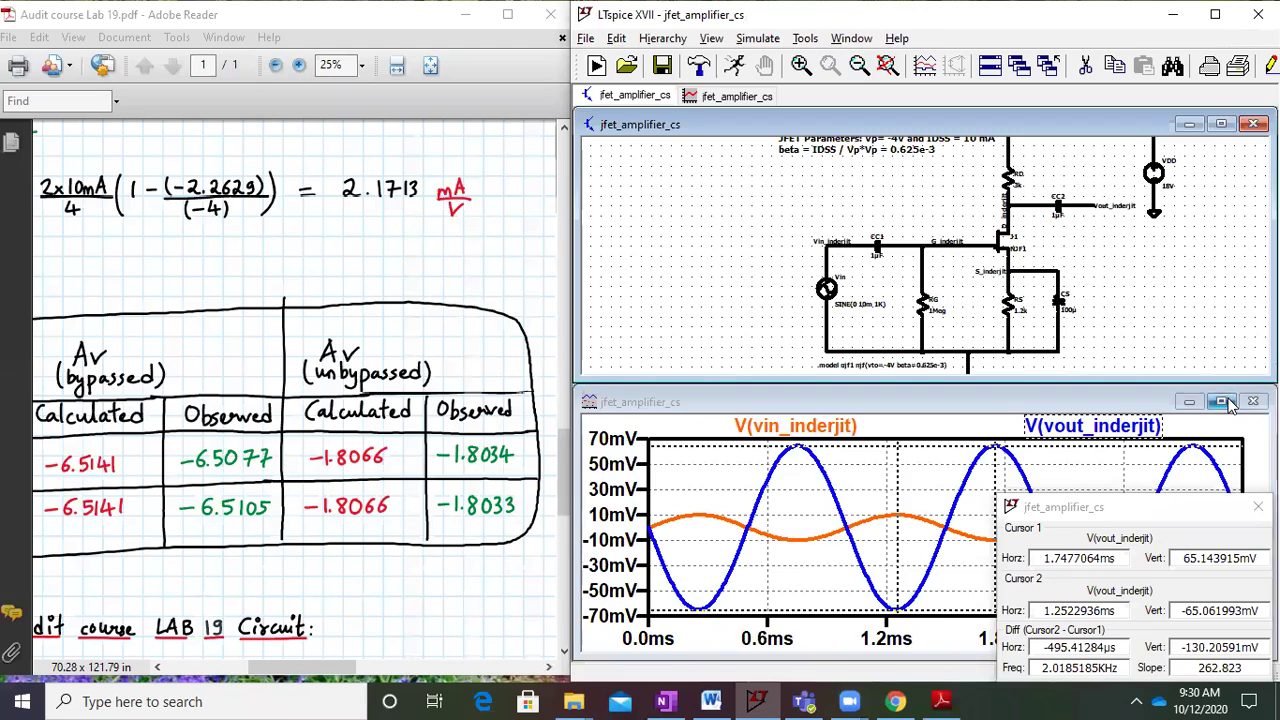
click(1221, 401)
Compare the cursor difference for the 10m input with the bypassed output voltage and gain in the table's 20mV row
click(100, 500)
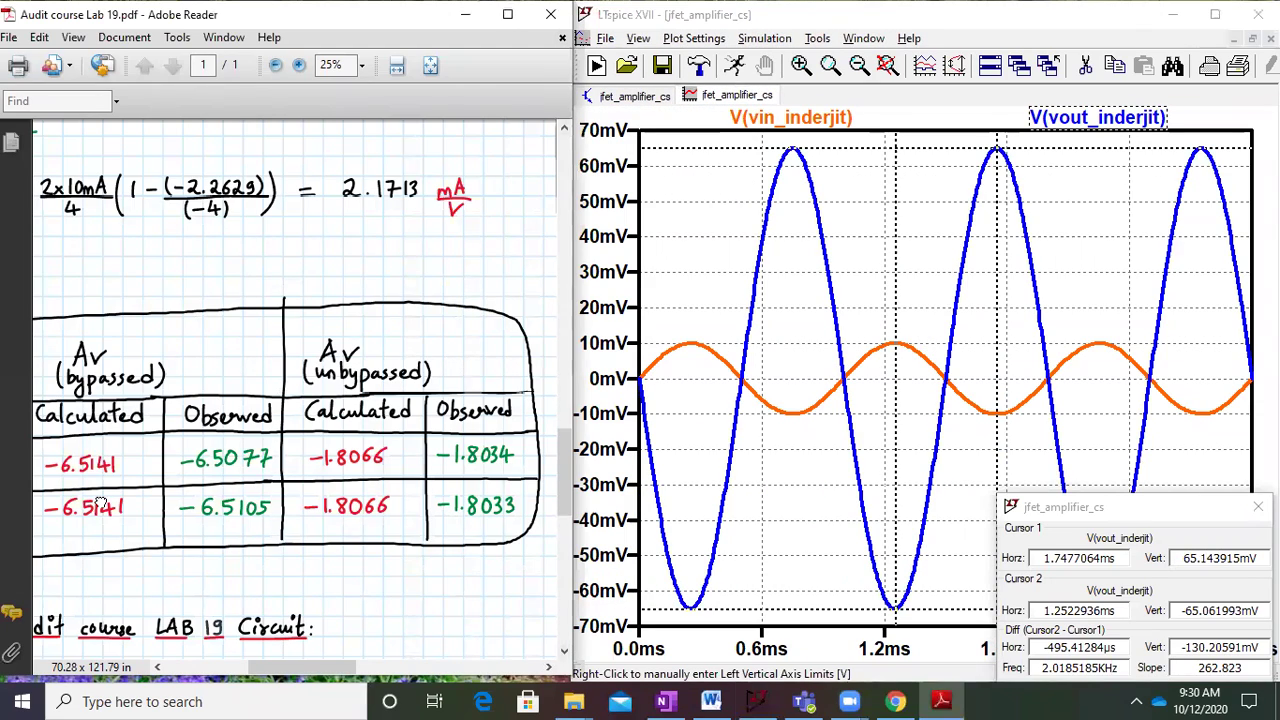
scroll(100, 500, left, 5)
scroll(100, 500, down, 1)
drag(87, 478, 141, 482)
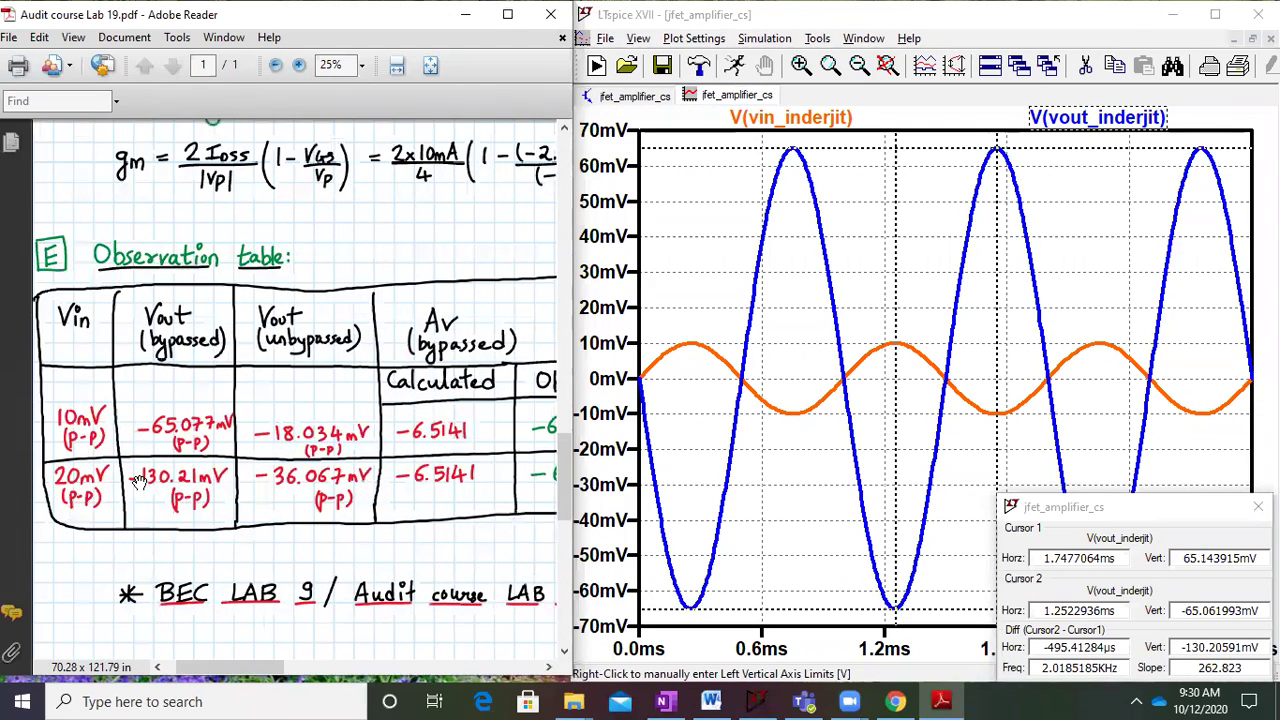
drag(421, 517, 386, 510)
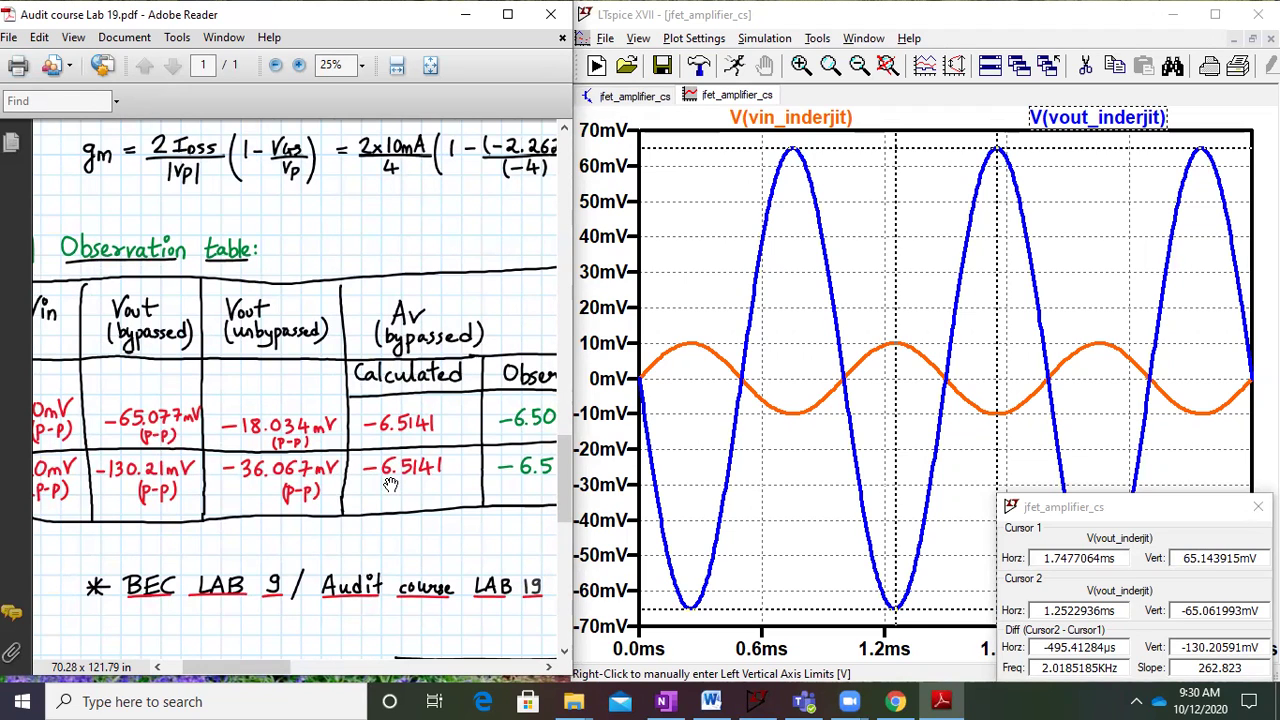
Check the observed bypassed gains in the PDF's observation table, and return to the schematic with the whole amplifier circuit fitted in view
drag(390, 483, 395, 510)
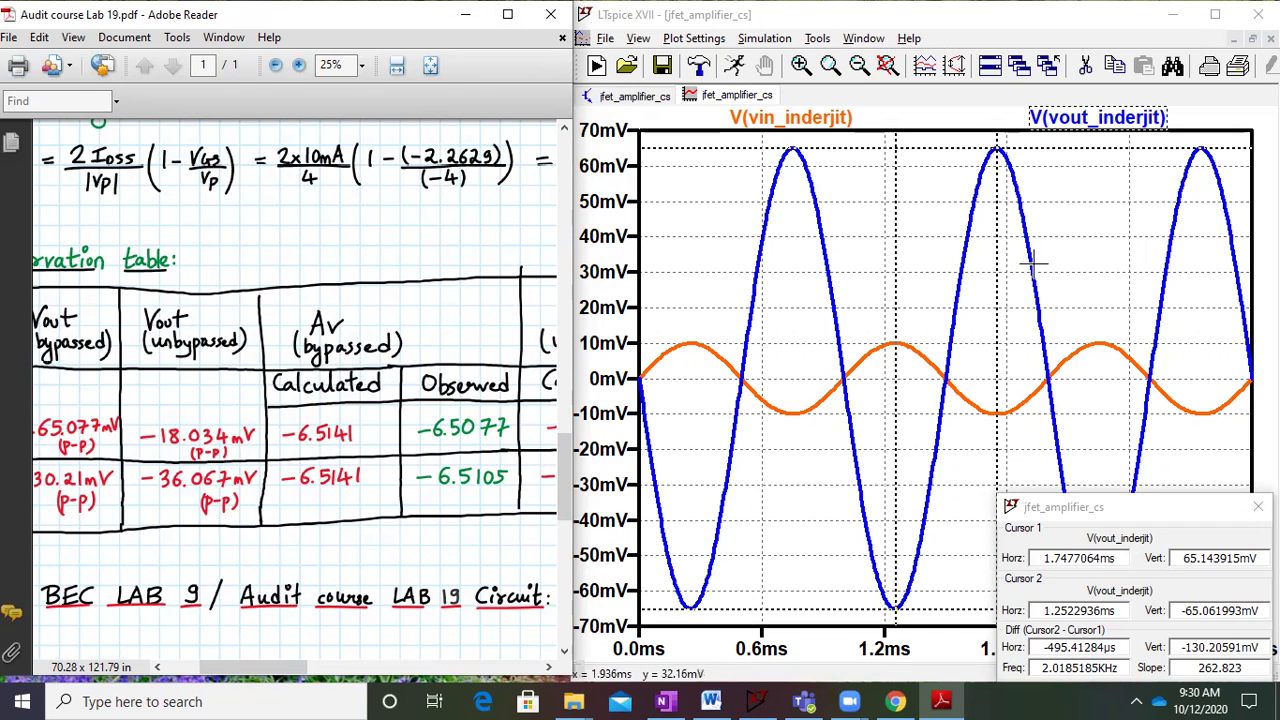
click(635, 100)
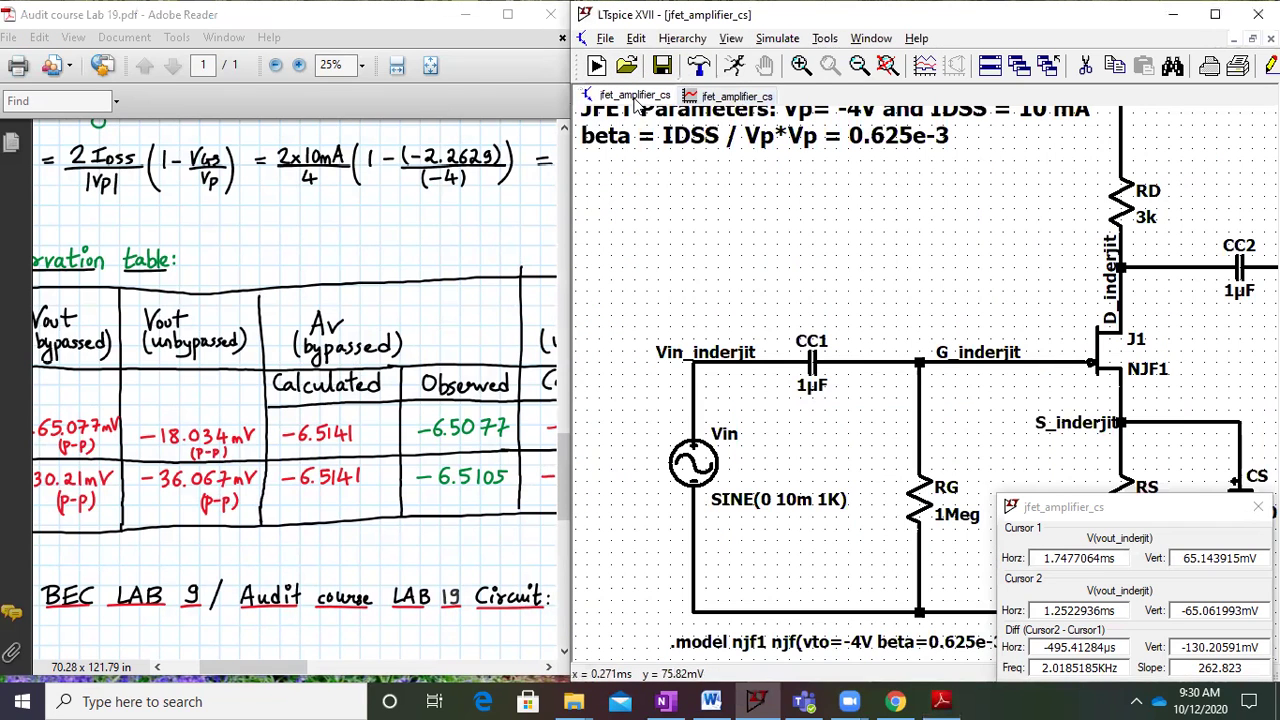
click(890, 66)
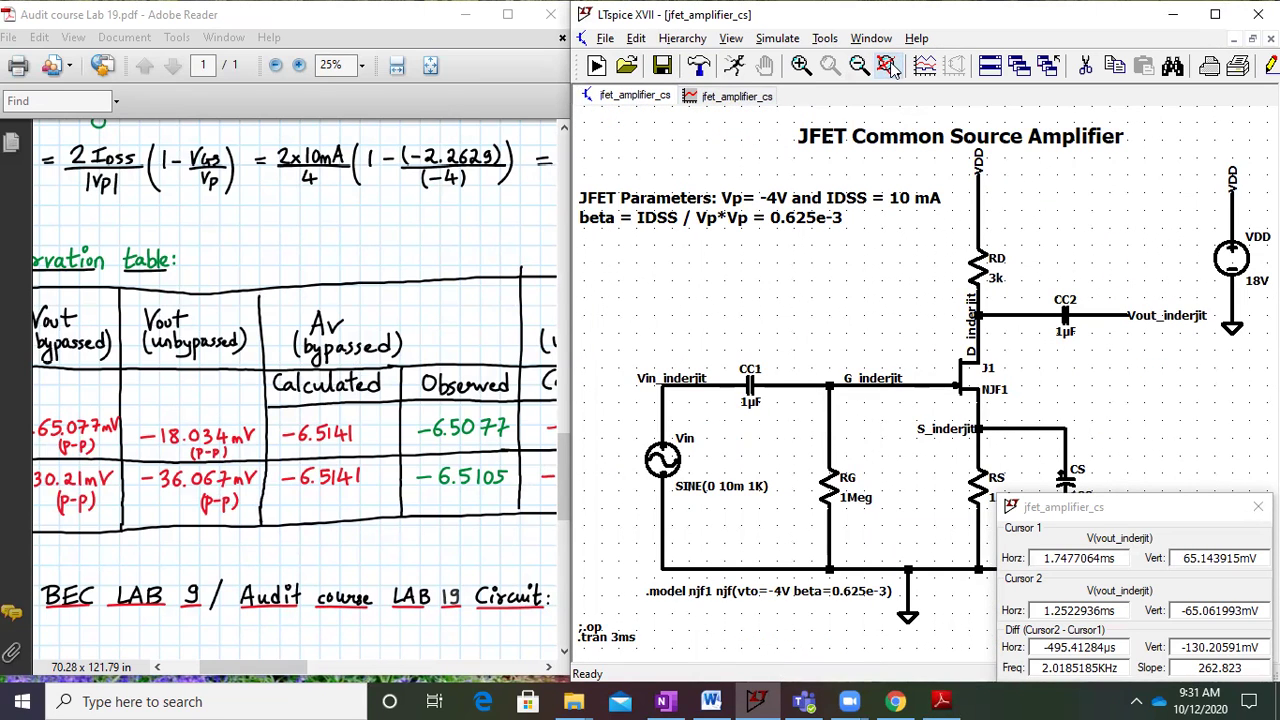
Maximize the lab PDF and review the DC analysis and completed observation table down to the BEC LAB 9 / Audit course LAB 19 circuit
drag(455, 286, 570, 290)
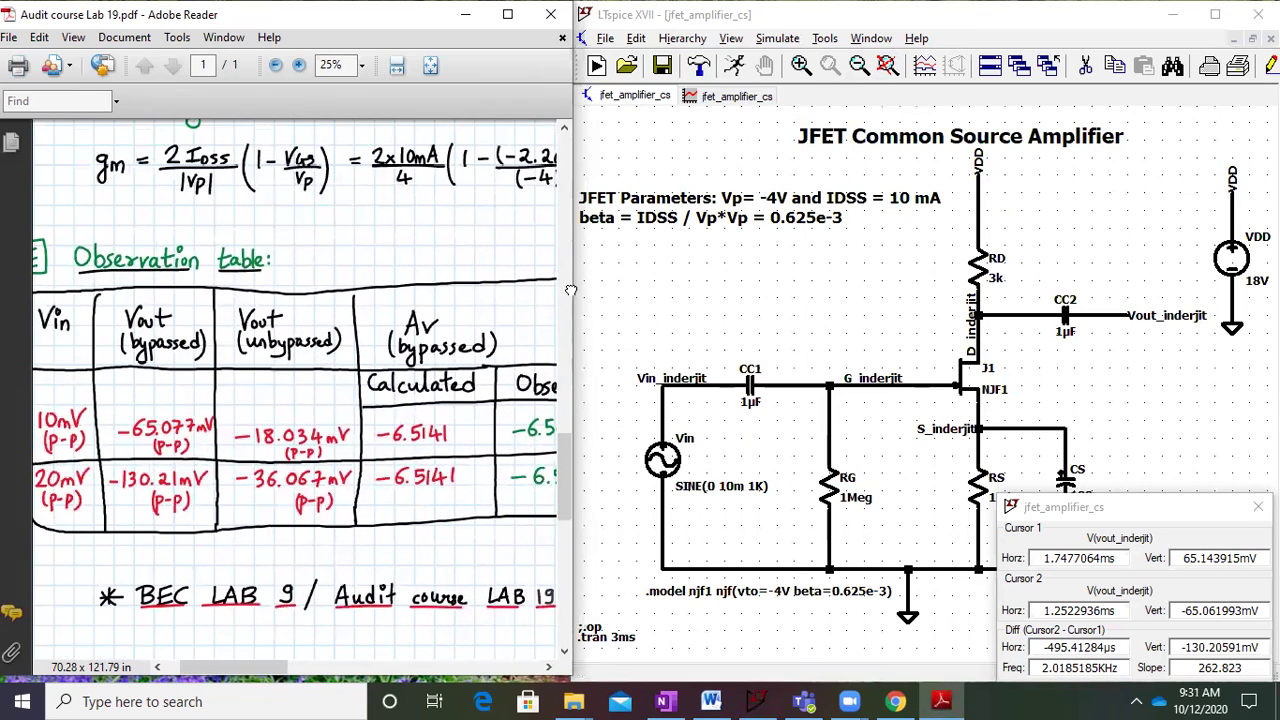
click(507, 16)
scroll(550, 352, down, 5)
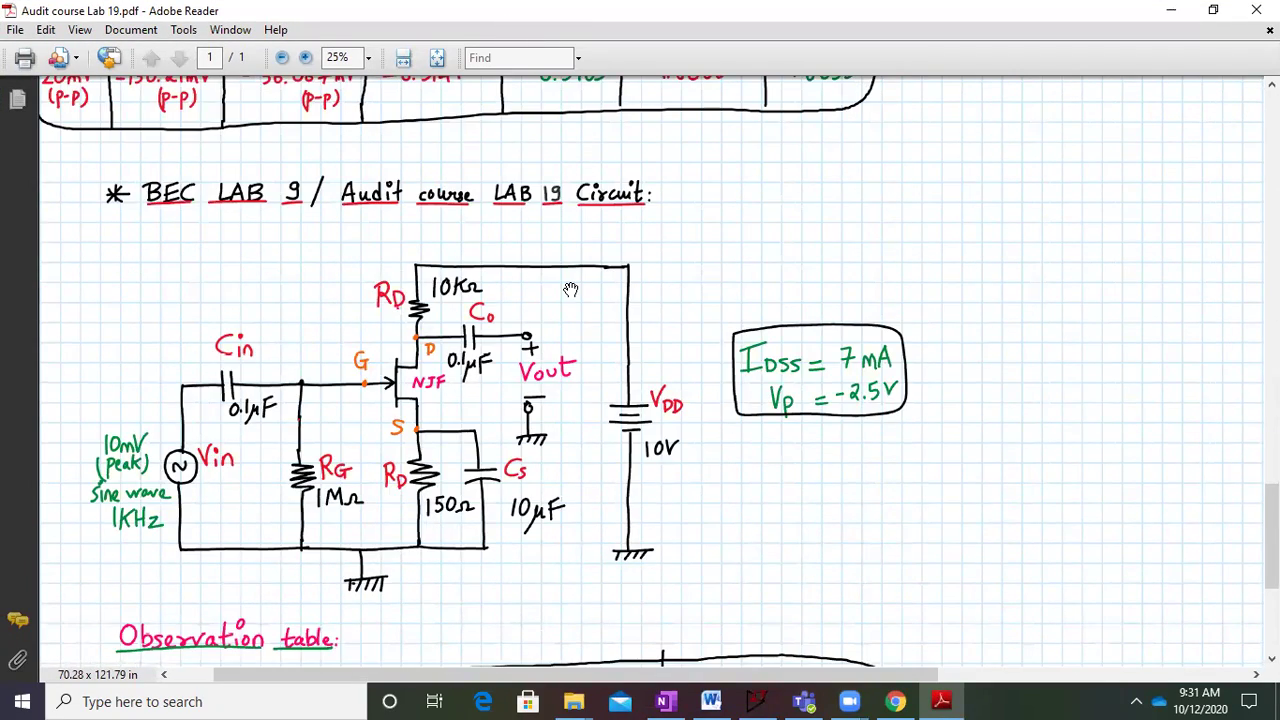
scroll(570, 289, up, 15)
scroll(570, 289, up, 5)
scroll(570, 364, down, 15)
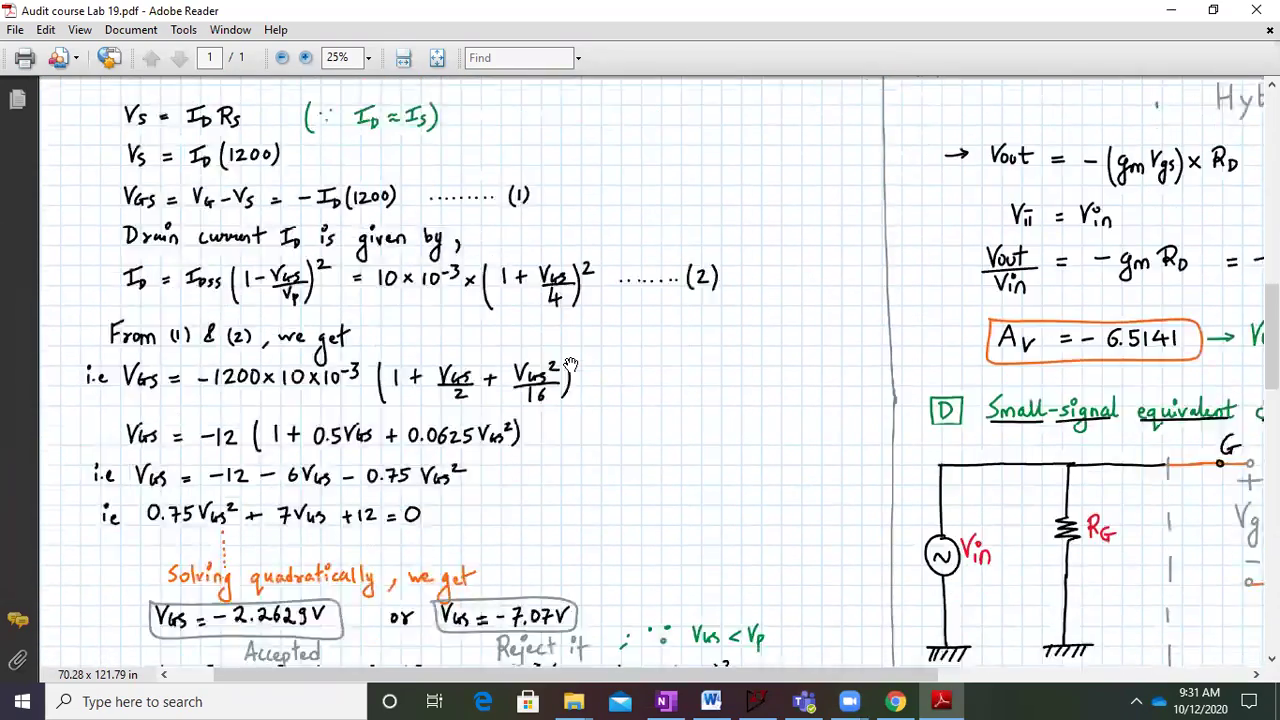
scroll(570, 364, down, 15)
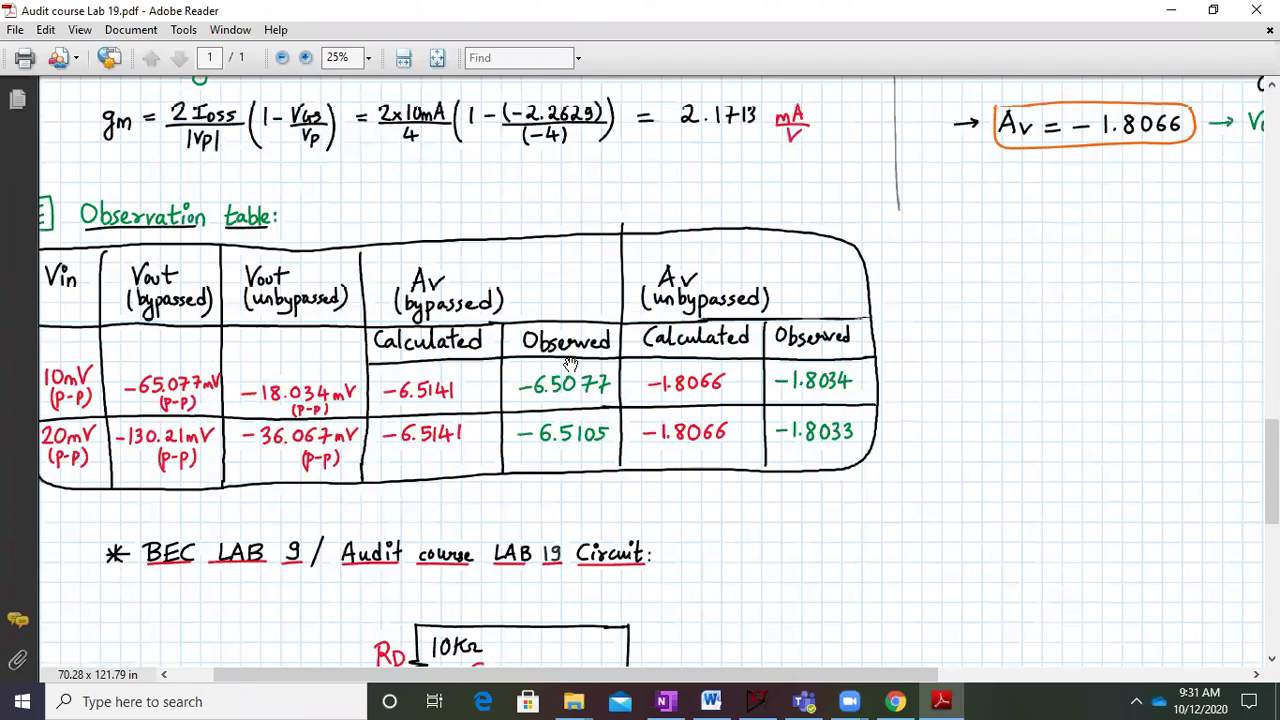
scroll(570, 364, down, 8)
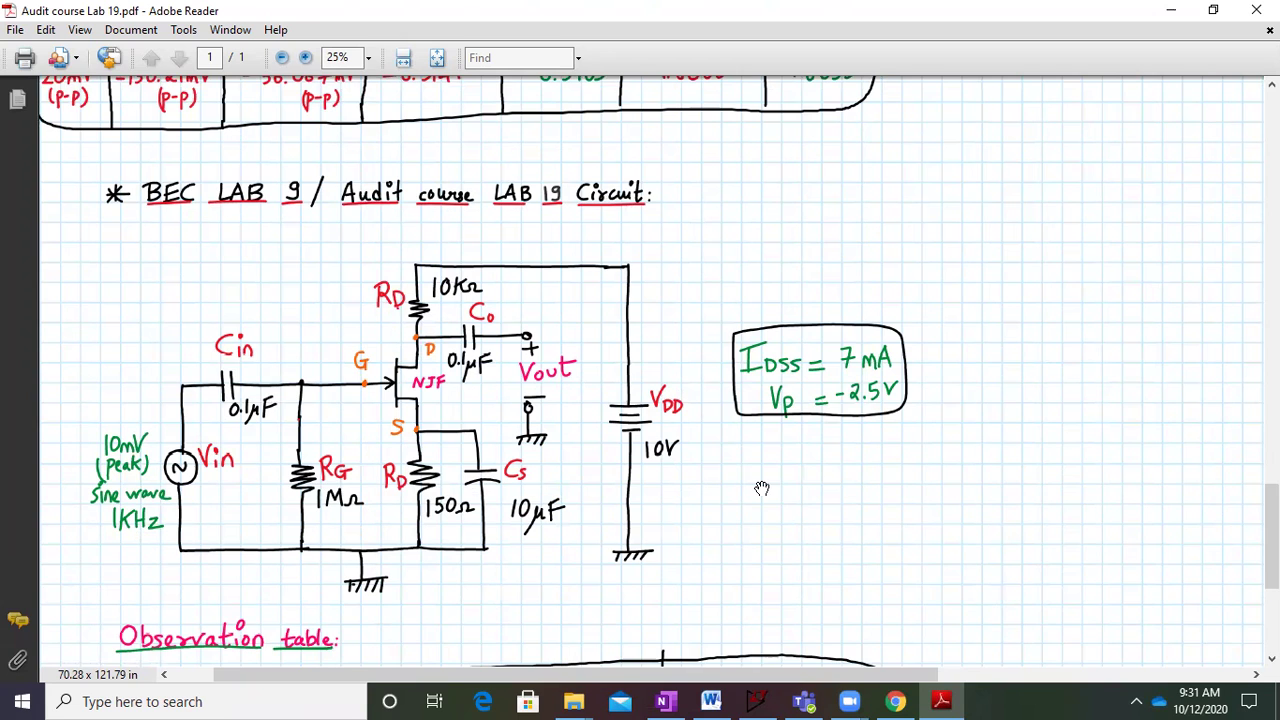
Examine the component values of the BEC LAB 9 / Audit course LAB 19 circuit and the blank observation table below it
drag(760, 480, 759, 456)
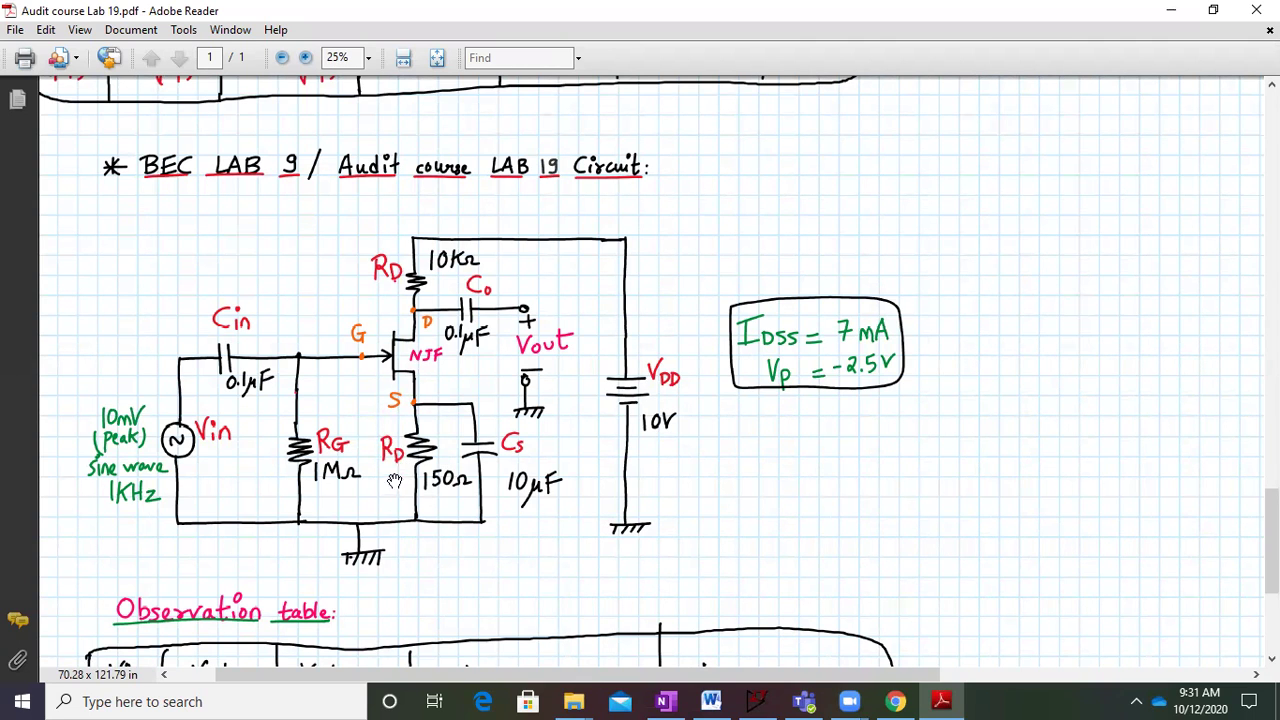
scroll(467, 503, down, 5)
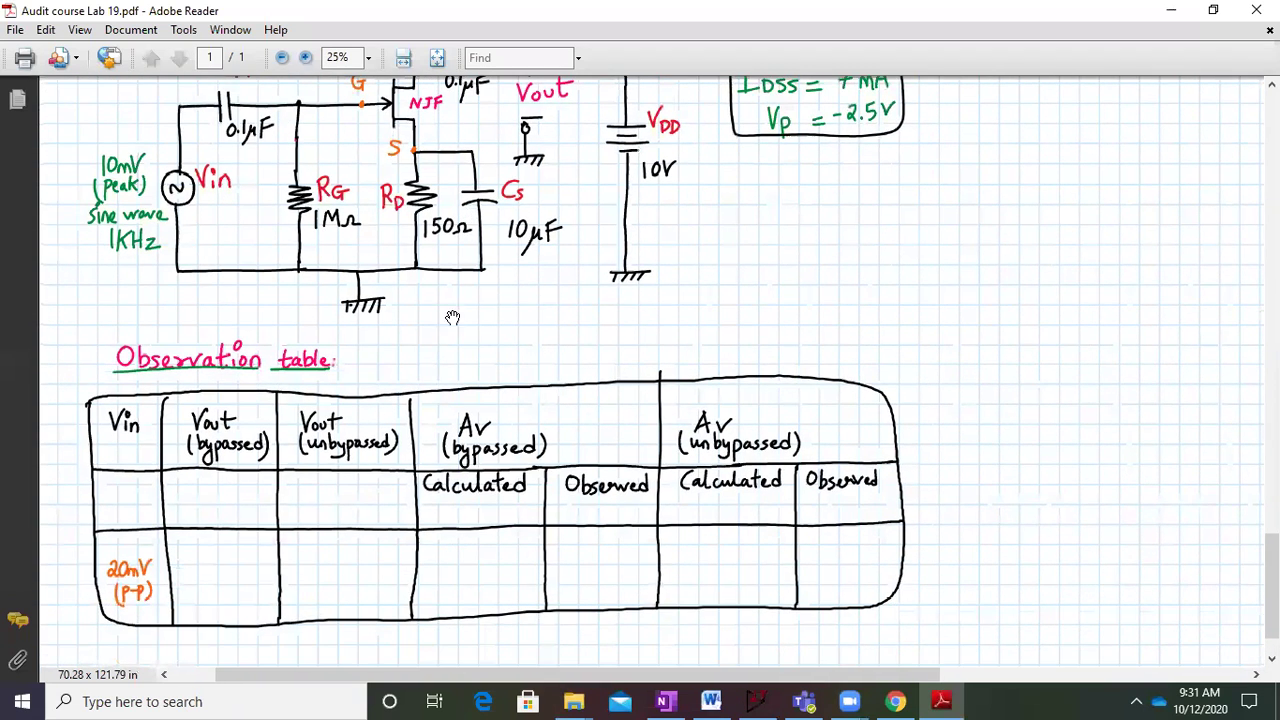
scroll(441, 447, down, 1)
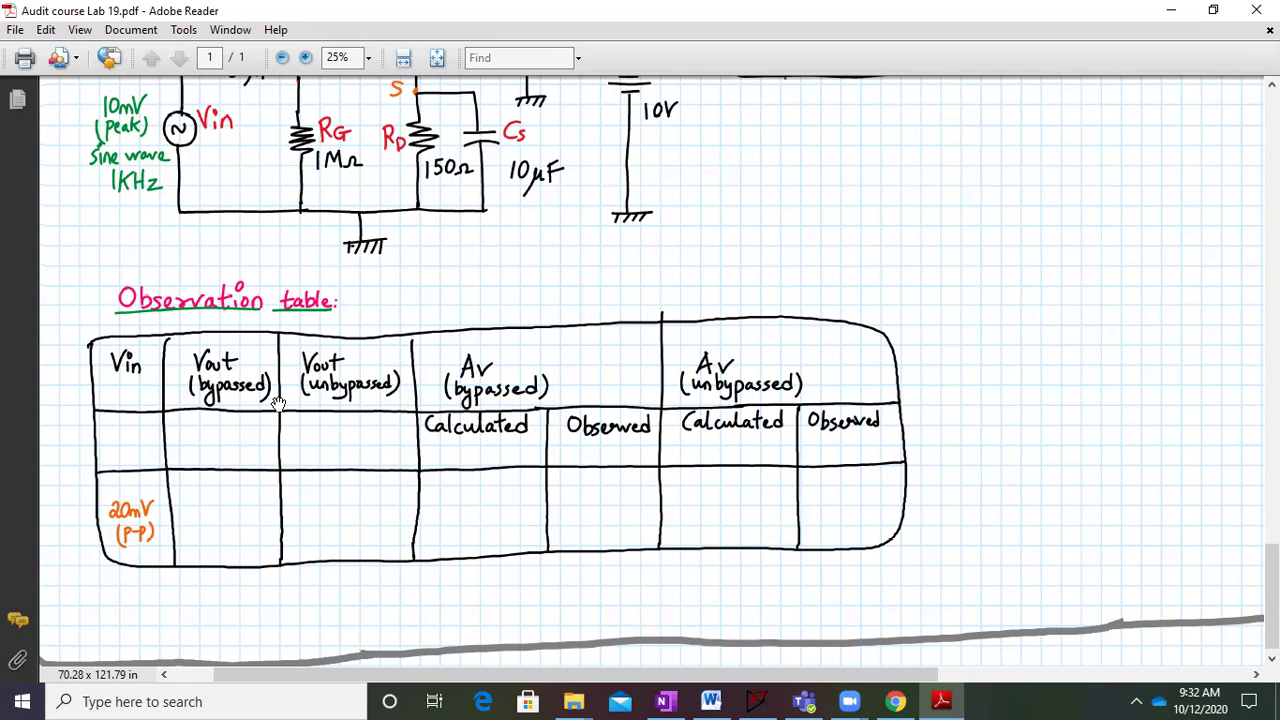
Revisit the lab assignment circuit and return to the Audit course Lab 19 title and the first common-source amplifier circuit
scroll(278, 402, up, 3)
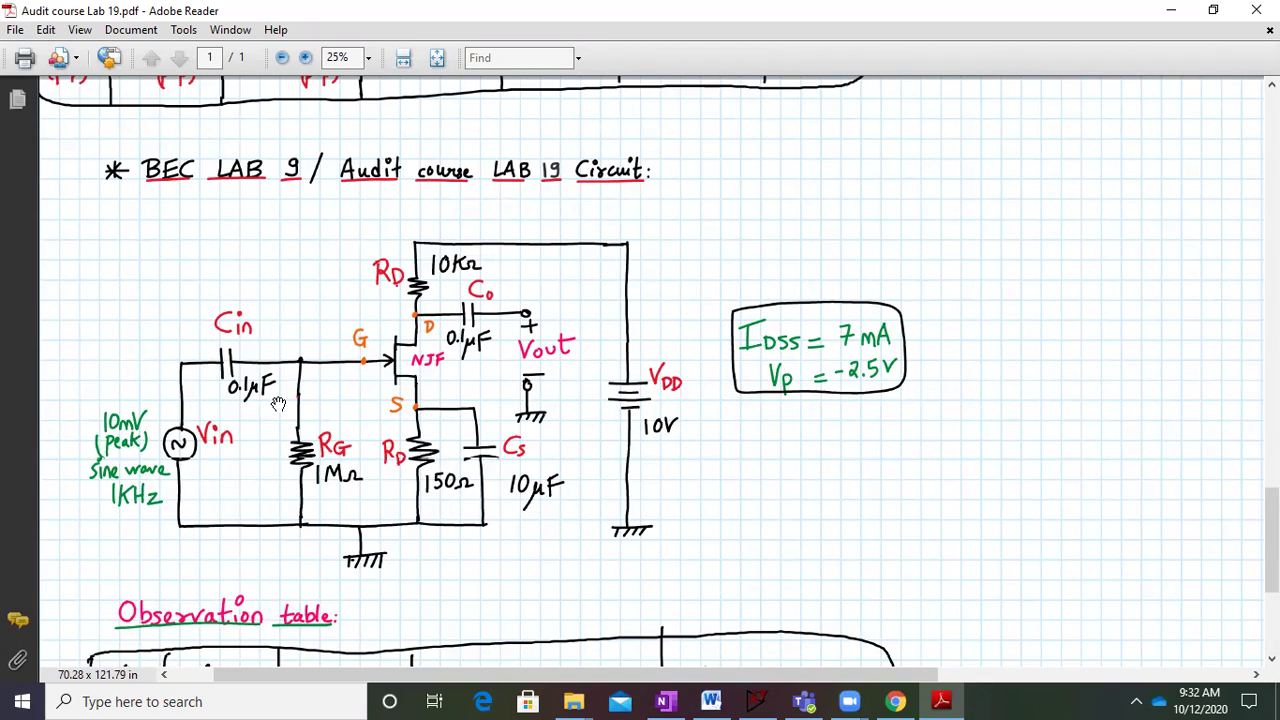
scroll(402, 228, up, 20)
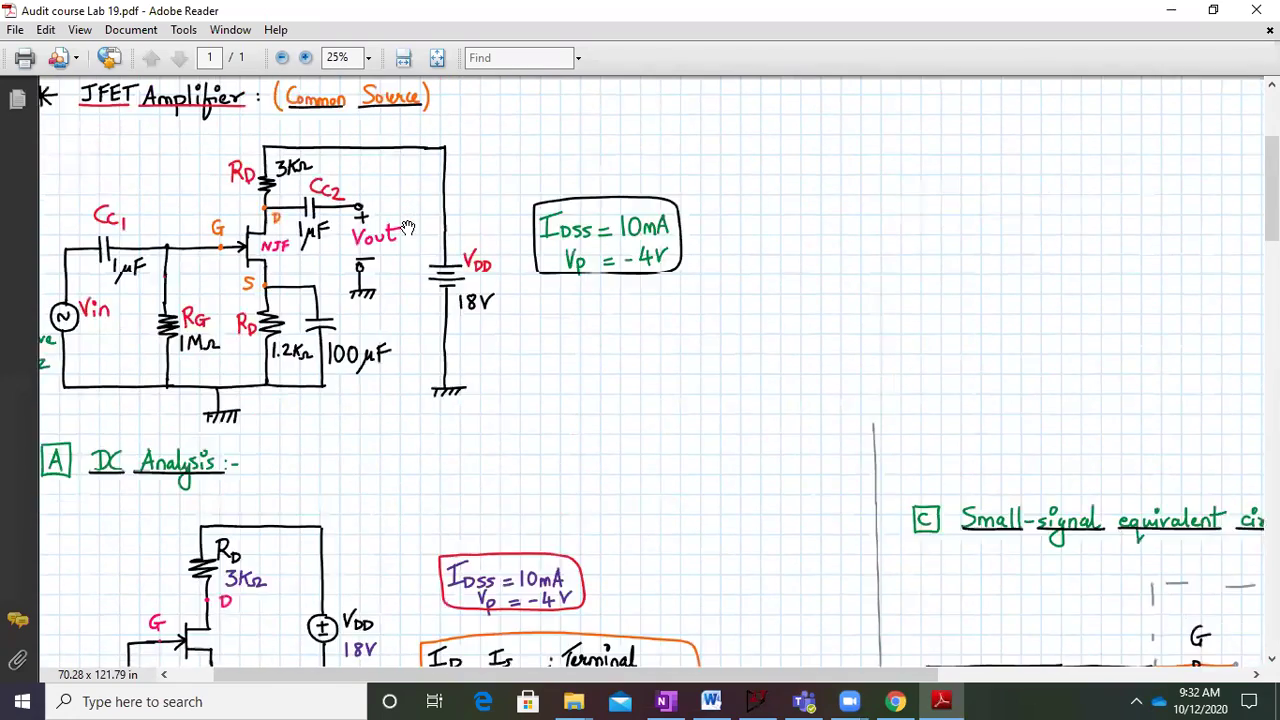
scroll(407, 228, up, 3)
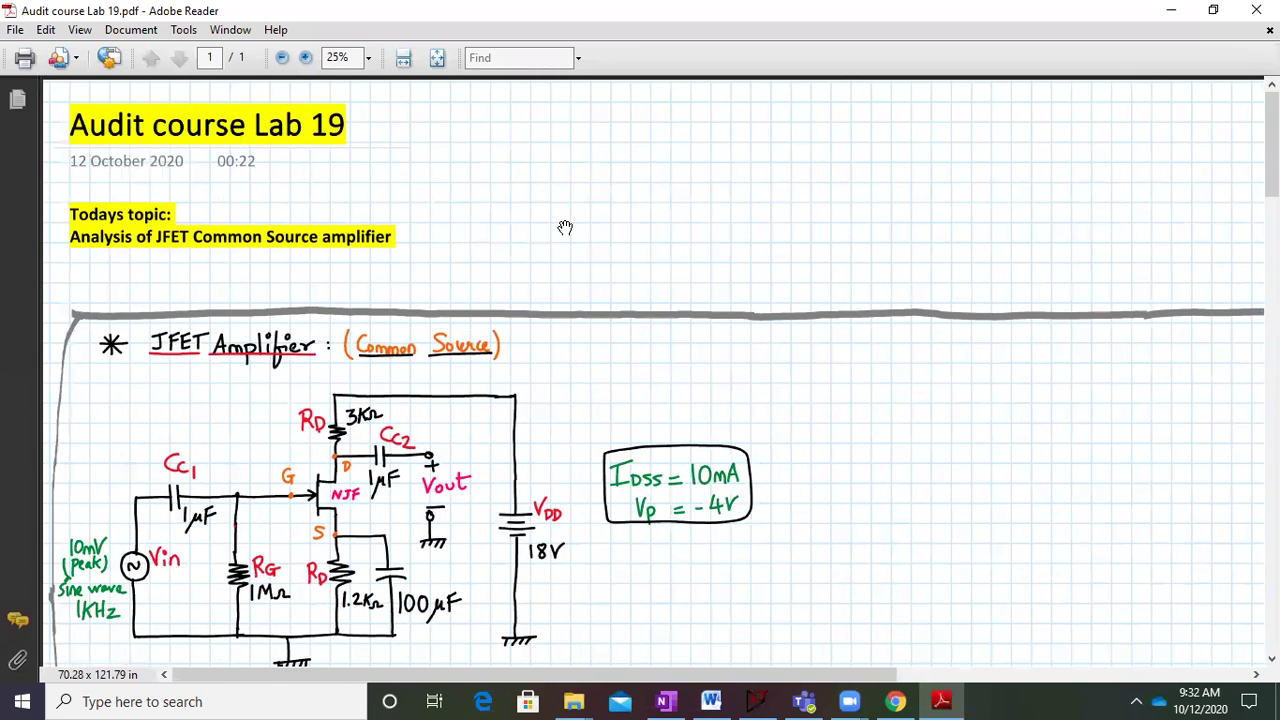